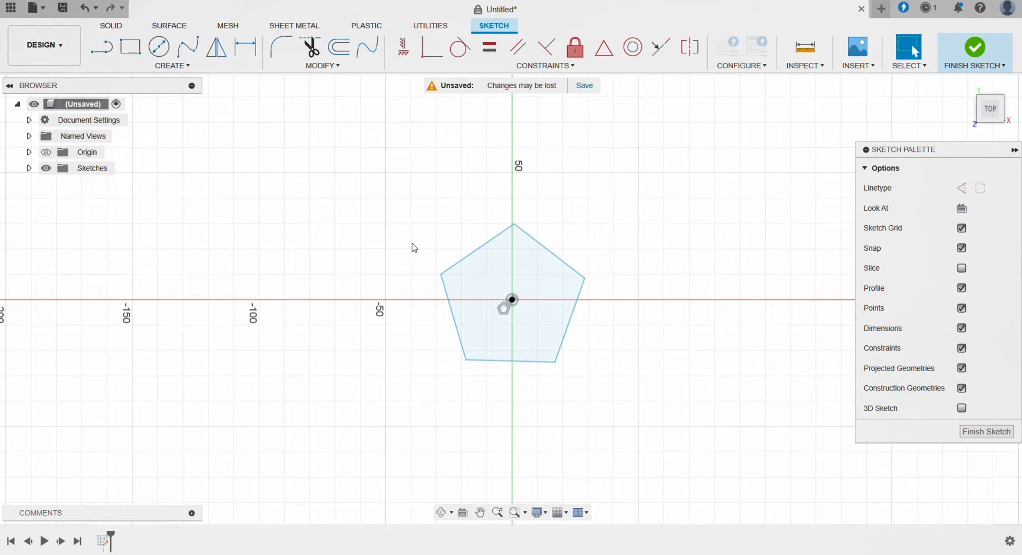
Draw a larger five-sided polygon centred on the origin and constrain the adjacent sides of both pentagons to vertical.
{"action": "left_click", "coordinate": [513, 300]}
{"action": "key", "text": "Tab"}
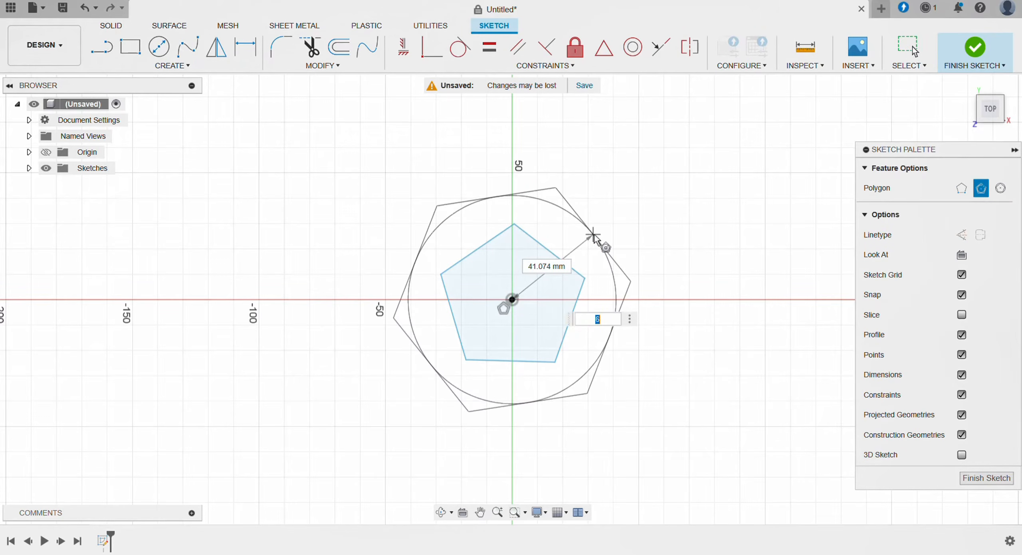
{"action": "key", "text": "Return"}
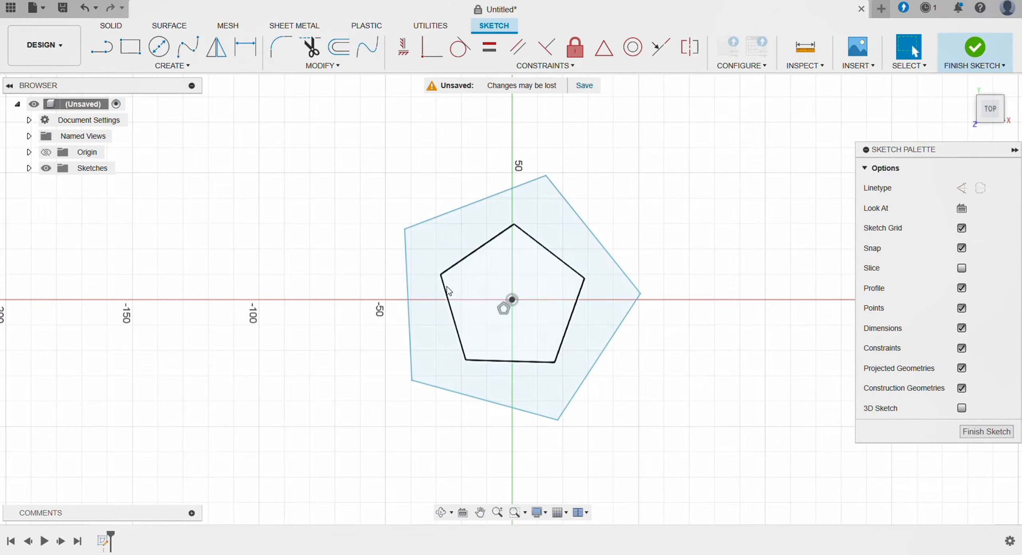
{"action": "left_click", "coordinate": [444, 286]}
{"action": "left_click", "coordinate": [407, 266]}
{"action": "left_click", "coordinate": [416, 49]}
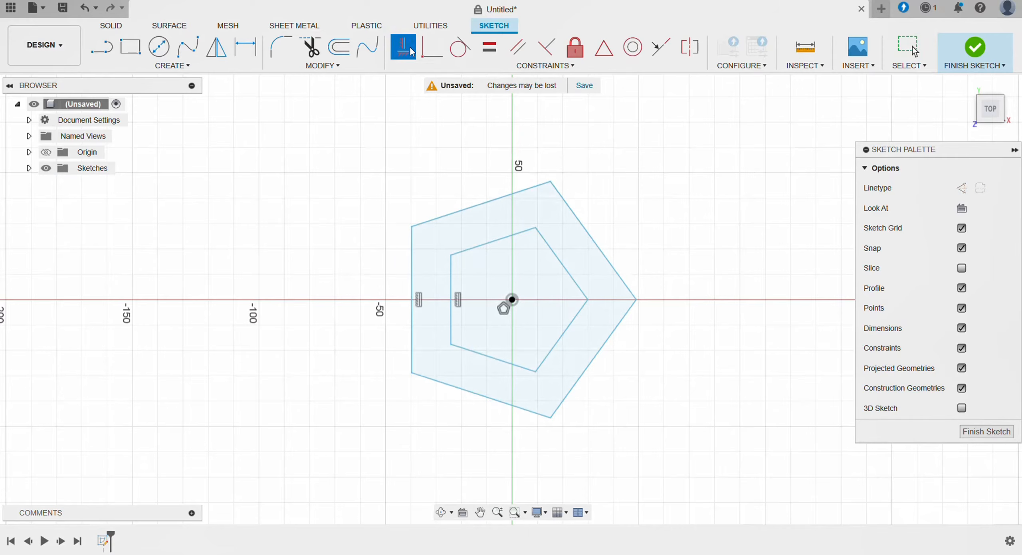
Dimension the vertical side of the outer pentagon to 20 mm and that of the inner pentagon to 10 mm.
{"action": "left_click", "coordinate": [172, 66]}
{"action": "left_click", "coordinate": [182, 282]}
{"action": "left_click", "coordinate": [412, 275]}
{"action": "left_click", "coordinate": [379, 274]}
{"action": "type", "text": "20"}
{"action": "key", "text": "Return"}
{"action": "left_click", "coordinate": [448, 265]}
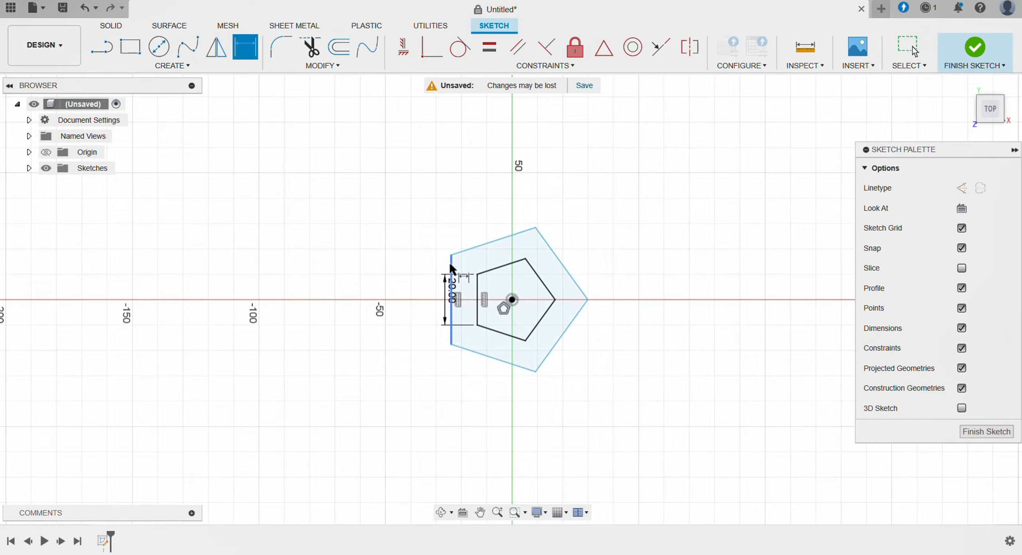
{"action": "left_click", "coordinate": [413, 260]}
{"action": "type", "text": "10"}
{"action": "key", "text": "Return"}
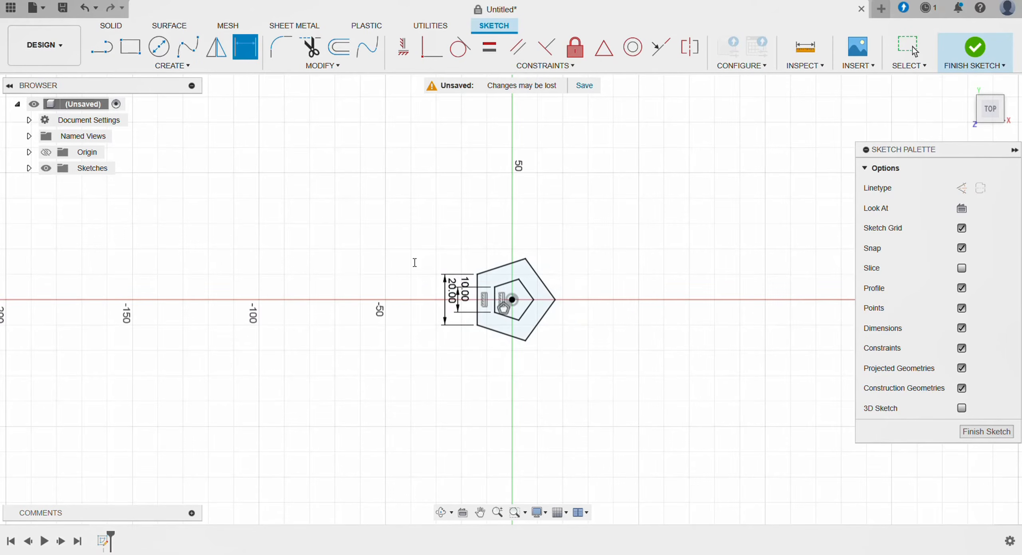
{"action": "scroll", "coordinate": [523, 272], "scroll_direction": "up", "scroll_amount": 3}
{"action": "key", "text": "Escape"}
Convert the outer pentagon to construction lines and finish the sketch.
{"action": "left_click", "coordinate": [556, 311]}
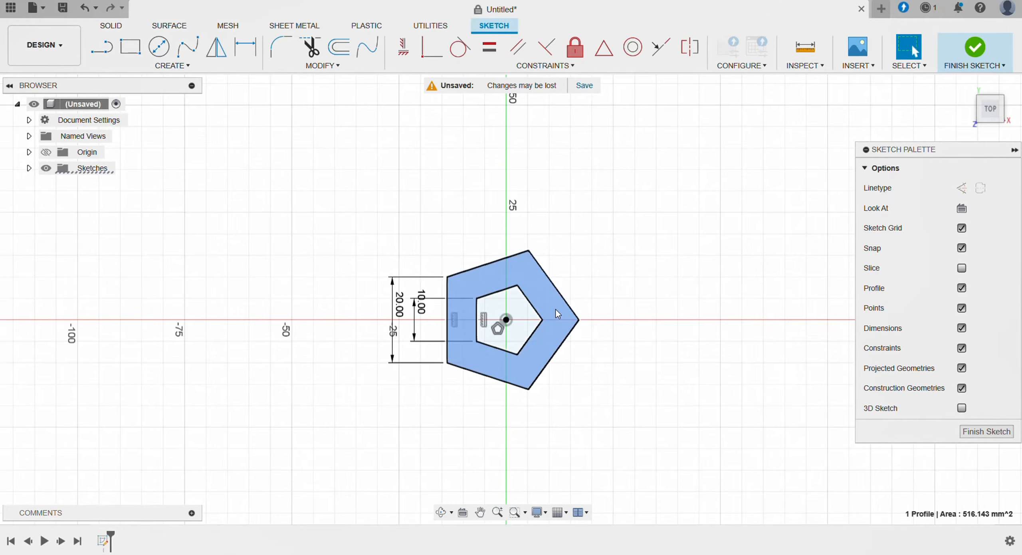
{"action": "left_click", "coordinate": [584, 302]}
{"action": "left_click_drag", "start_coordinate": [603, 352], "coordinate": [567, 279]}
{"action": "left_click_drag", "start_coordinate": [421, 278], "coordinate": [418, 239], "text": "shift"}
{"action": "key", "text": "x"}
{"action": "left_click", "coordinate": [630, 317]}
{"action": "mouse_move", "coordinate": [637, 258]}
{"action": "middle_mouse_down", "text": "shift"}
{"action": "mouse_move", "coordinate": [644, 189]}
{"action": "mouse_move", "coordinate": [671, 205]}
{"action": "middle_mouse_up", "text": "shift"}
{"action": "left_click", "coordinate": [975, 47]}
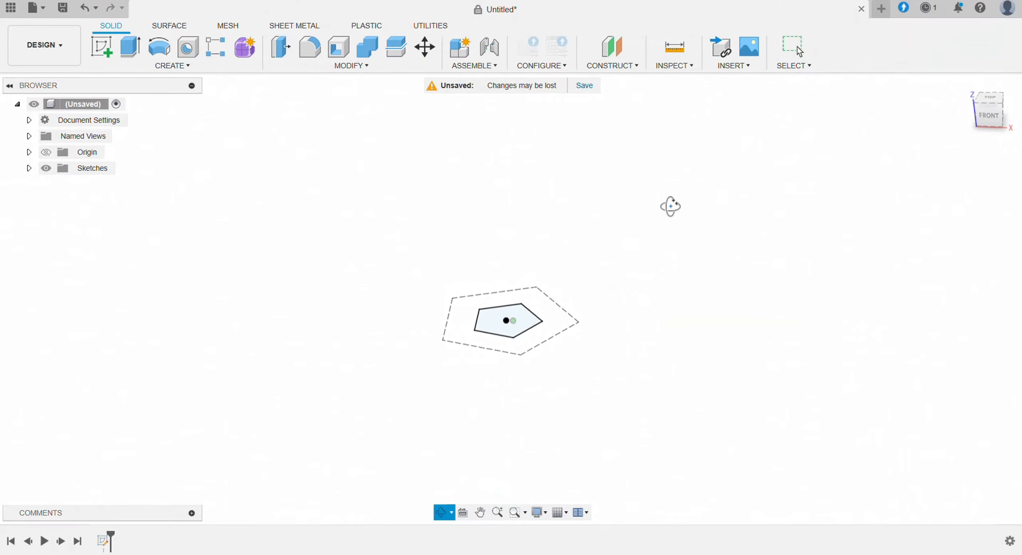
Start a sketch on the front plane and draw a vertical line with a diagonal line descending from its upper end.
{"action": "left_click", "coordinate": [102, 47]}
{"action": "left_click", "coordinate": [500, 262]}
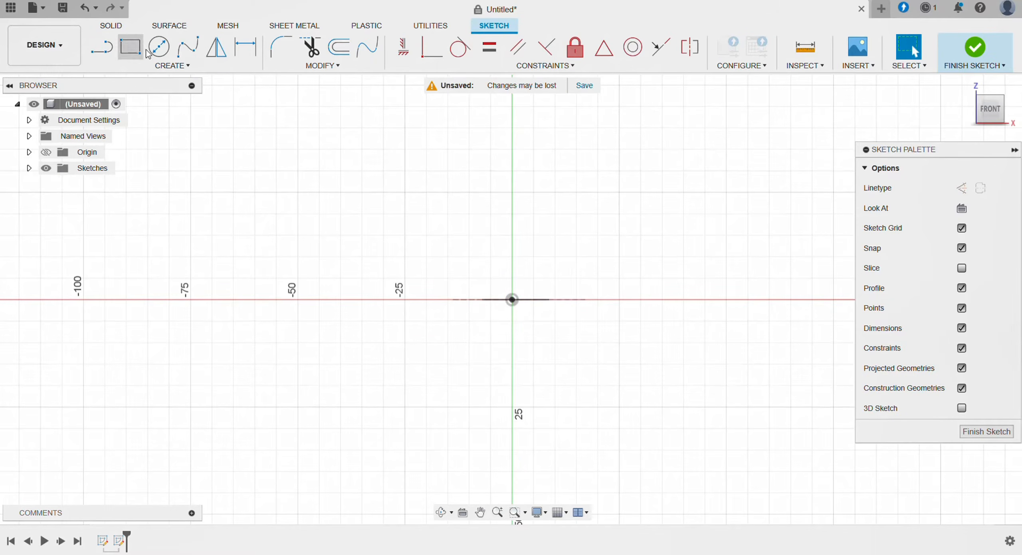
{"action": "left_click", "coordinate": [101, 47]}
{"action": "left_click", "coordinate": [487, 273]}
{"action": "left_click", "coordinate": [486, 219]}
{"action": "left_click", "coordinate": [532, 268]}
{"action": "key", "text": "Escape"}
Project the parallel dimensioned sides of the outer and inner pentagons into the sketch.
{"action": "middle_click_drag", "start_coordinate": [529, 231], "coordinate": [503, 271], "text": "shift"}
{"action": "scroll", "coordinate": [503, 274], "scroll_direction": "up", "scroll_amount": 4}
{"action": "scroll", "coordinate": [502, 274], "scroll_direction": "up", "scroll_amount": 5}
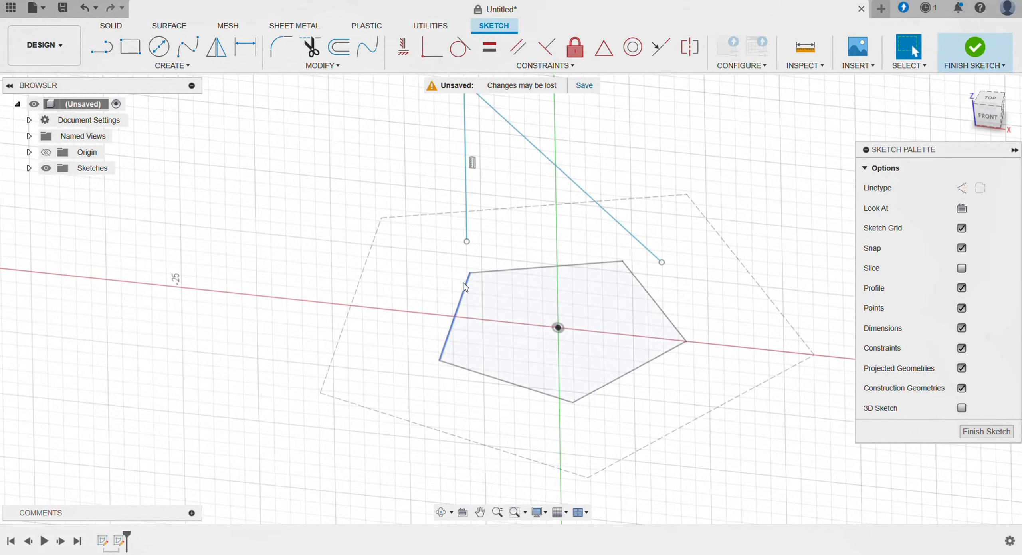
{"action": "left_click", "coordinate": [176, 66]}
{"action": "mouse_move", "coordinate": [153, 270]}
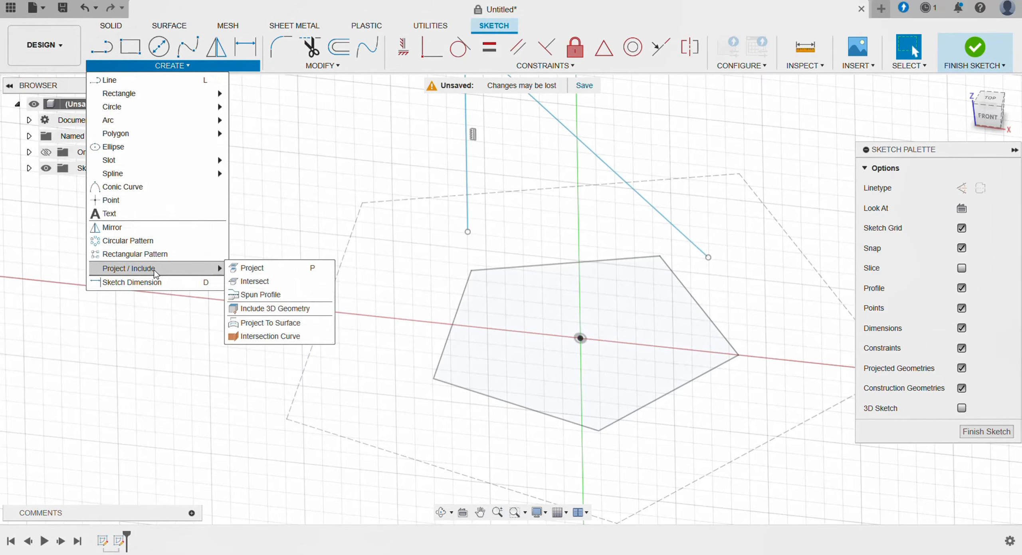
{"action": "left_click", "coordinate": [245, 268]}
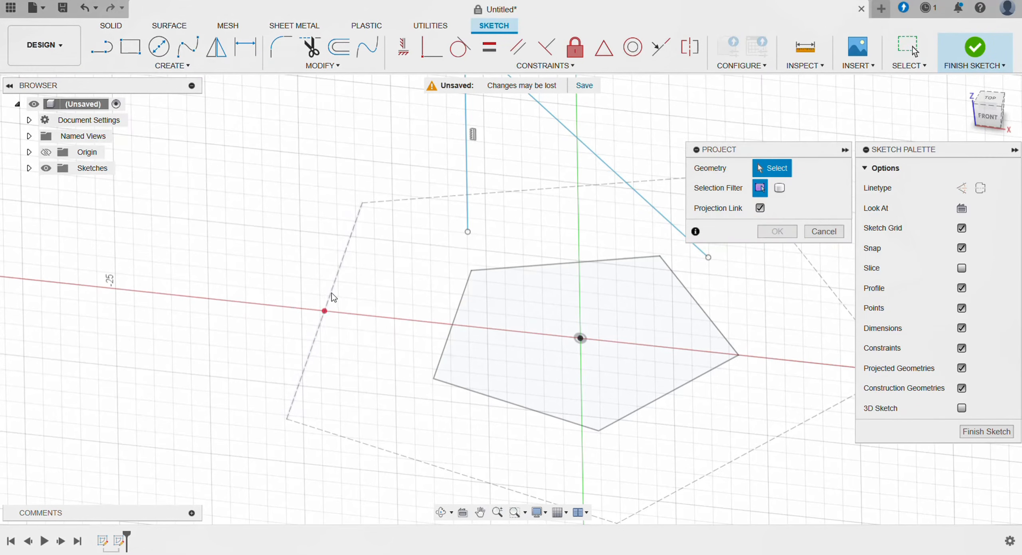
{"action": "left_click", "coordinate": [462, 313]}
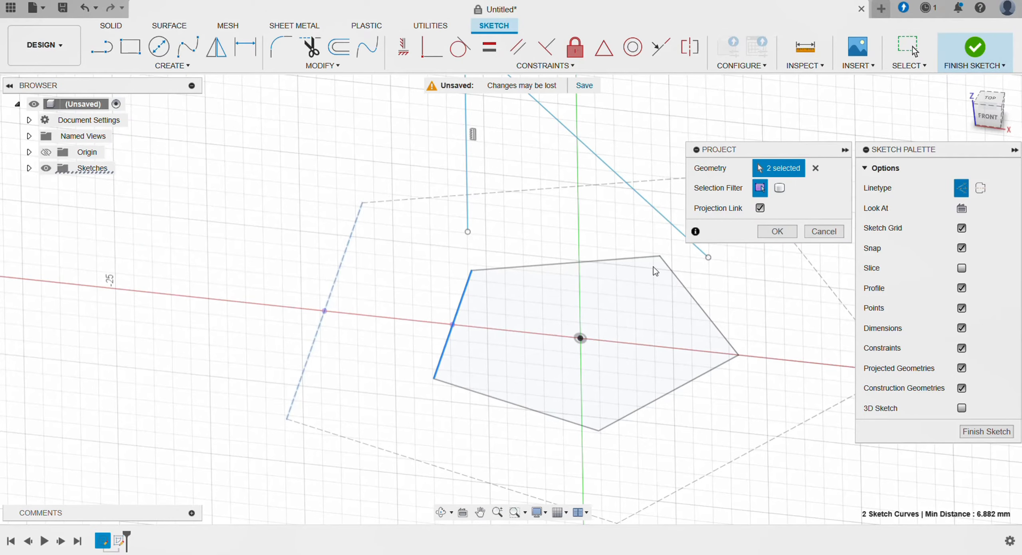
{"action": "left_click", "coordinate": [767, 232]}
Make the vertical and diagonal lines' lower ends coincident with the outer and inner projected points, and convert both lines to construction.
{"action": "left_click", "coordinate": [467, 232]}
{"action": "left_click", "coordinate": [324, 314], "text": "shift"}
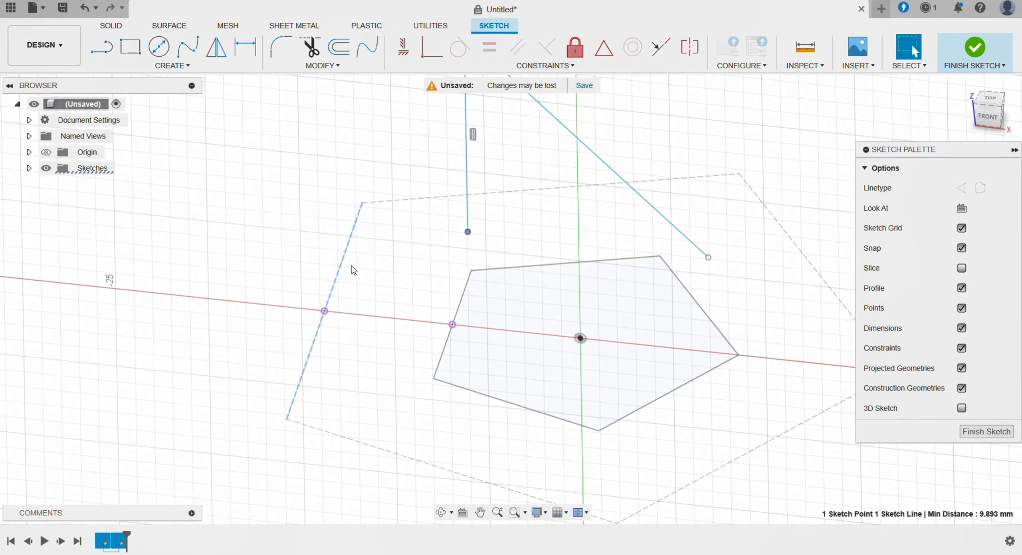
{"action": "left_click", "coordinate": [430, 53]}
{"action": "left_click", "coordinate": [564, 336]}
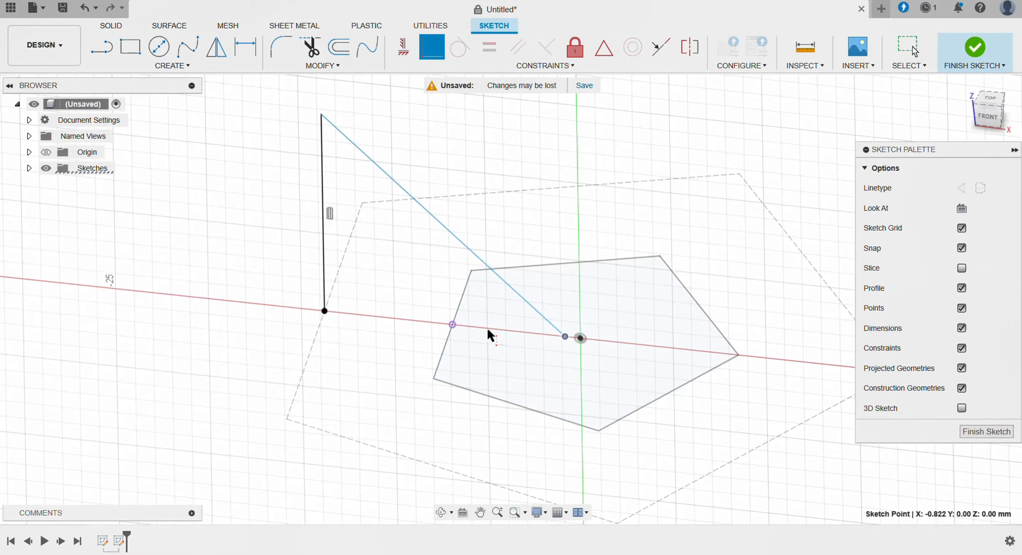
{"action": "left_click", "coordinate": [452, 325]}
{"action": "key", "text": "Escape"}
{"action": "scroll", "coordinate": [392, 306], "scroll_direction": "down", "scroll_amount": 2}
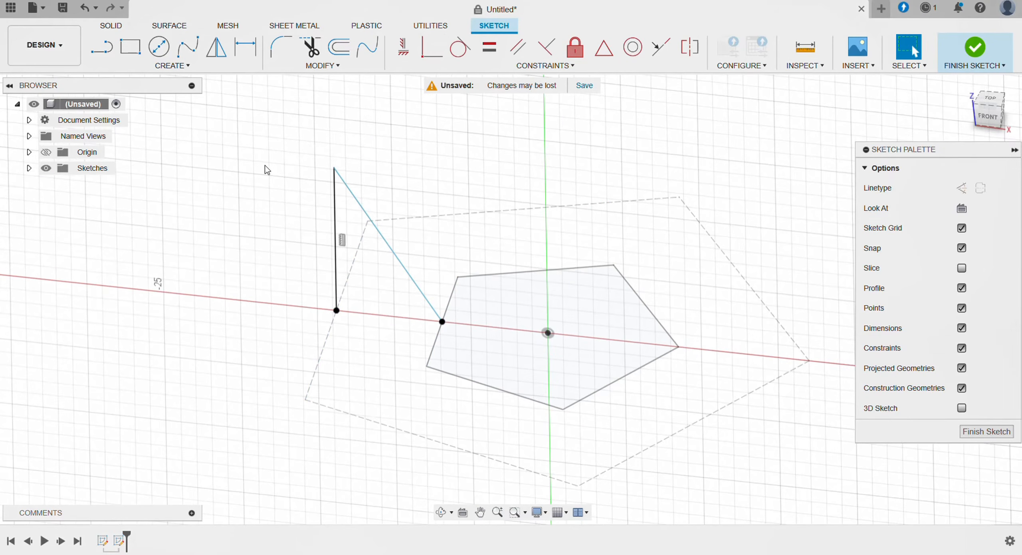
{"action": "double_click", "coordinate": [331, 187]}
{"action": "left_click", "coordinate": [961, 188]}
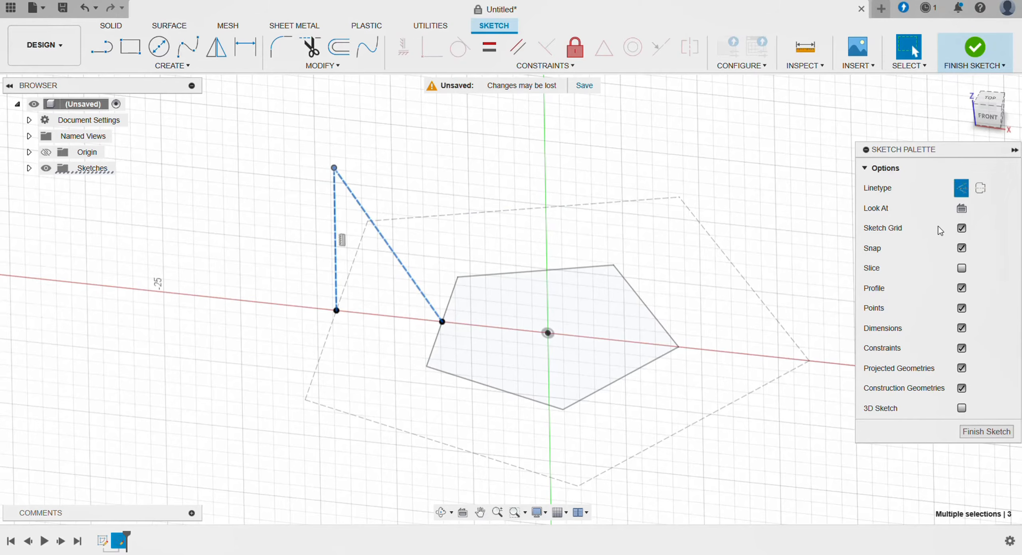
Draw a circumscribed construction hexagon centred on the inner projected point and constrain the lines' shared upper endpoint to its upper side's midpoint.
{"action": "left_click", "coordinate": [201, 68]}
{"action": "mouse_move", "coordinate": [160, 135]}
{"action": "left_click", "coordinate": [272, 131]}
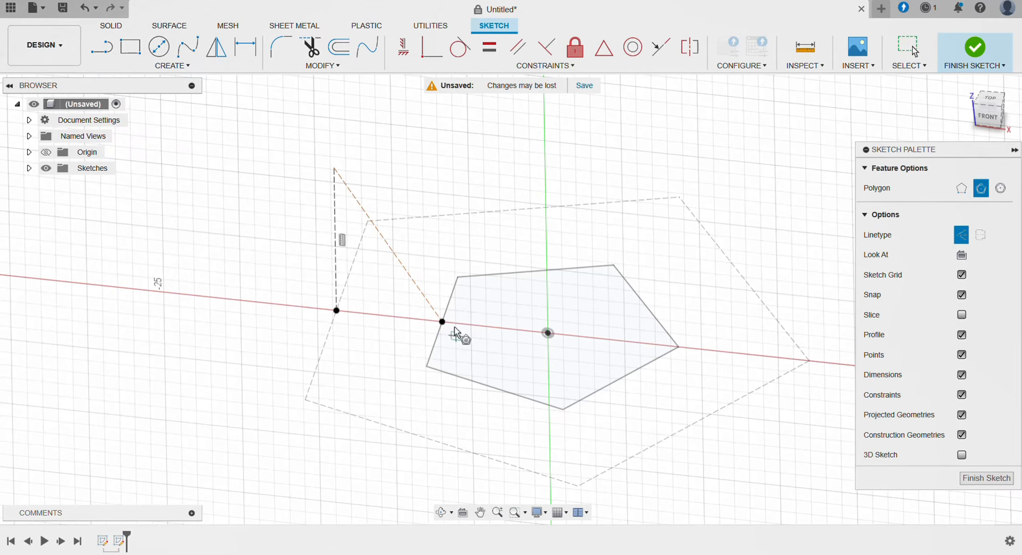
{"action": "left_click", "coordinate": [443, 322]}
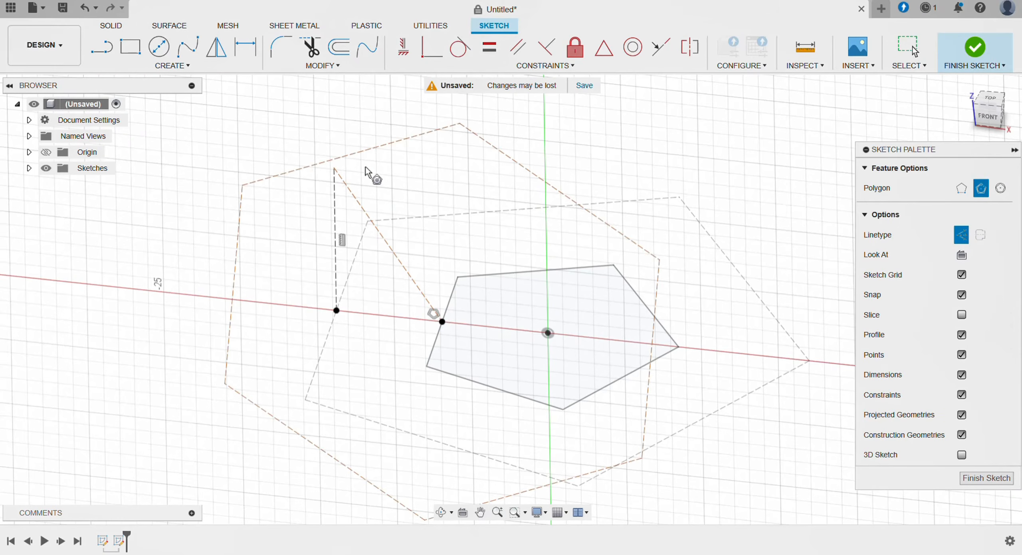
{"action": "left_click", "coordinate": [351, 158]}
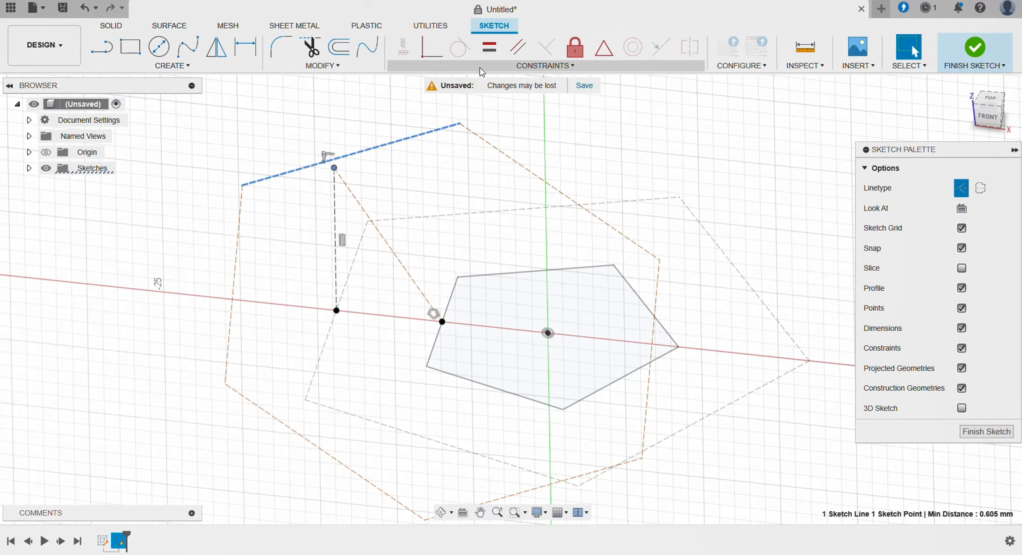
{"action": "left_click", "coordinate": [545, 65]}
{"action": "left_click", "coordinate": [430, 172]}
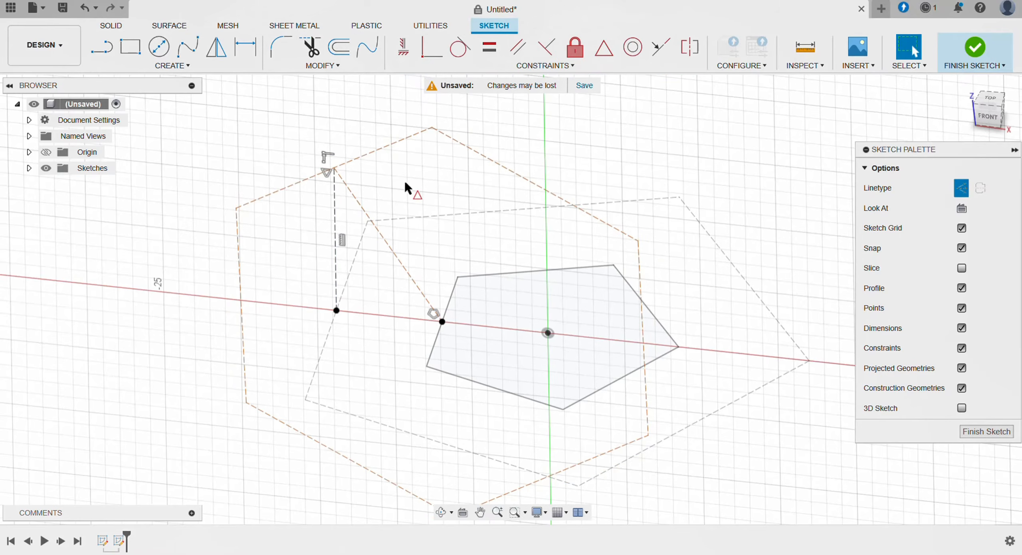
Dimension the hexagon's side at the lines' shared endpoint to 10 mm and finish the sketch.
{"action": "mouse_move", "coordinate": [426, 242]}
{"action": "middle_mouse_down", "text": "shift"}
{"action": "mouse_move", "coordinate": [409, 182]}
{"action": "mouse_move", "coordinate": [408, 192]}
{"action": "middle_mouse_up", "text": "shift"}
{"action": "left_click", "coordinate": [172, 65]}
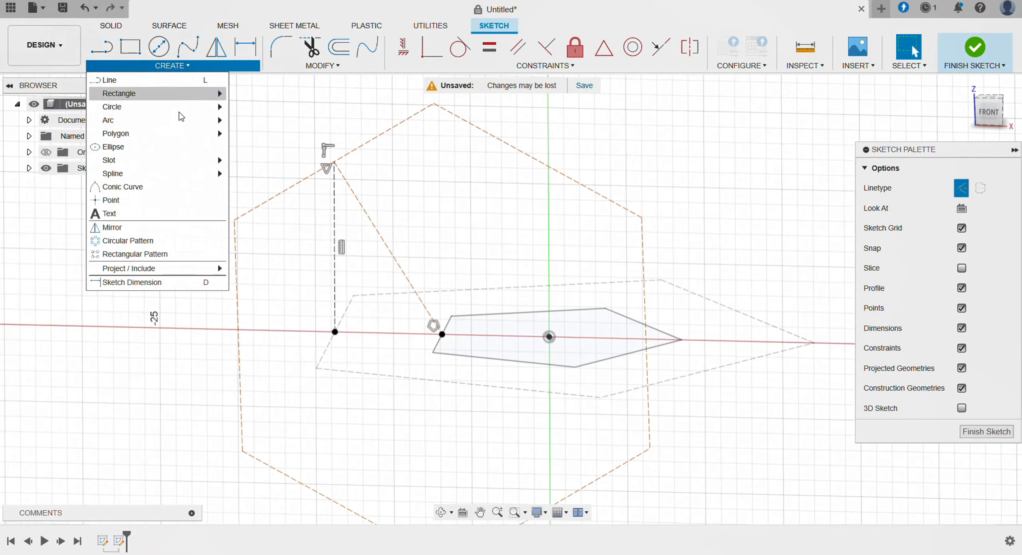
{"action": "left_click", "coordinate": [159, 282]}
{"action": "left_click", "coordinate": [253, 207]}
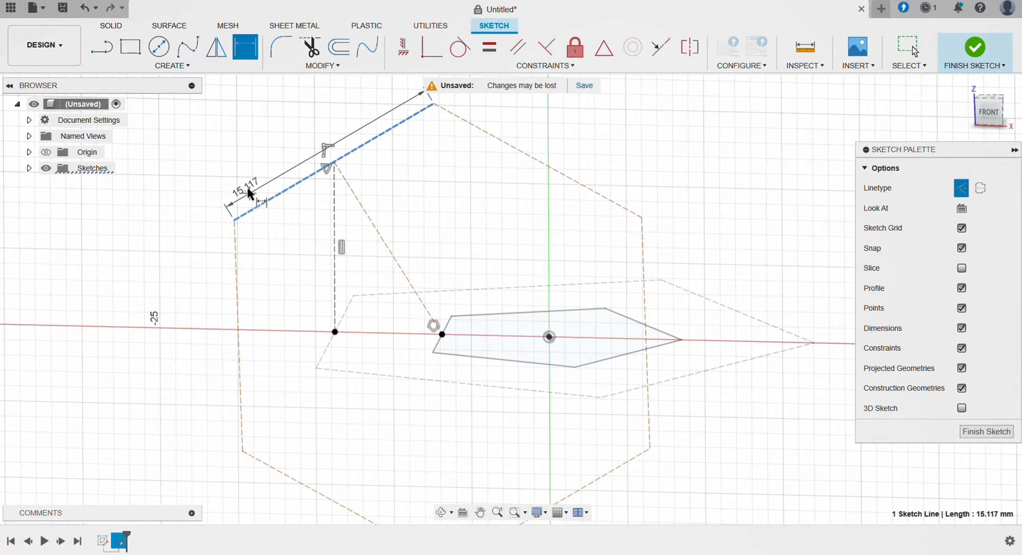
{"action": "left_click", "coordinate": [247, 185]}
{"action": "type", "text": "10"}
{"action": "key", "text": "Return"}
{"action": "key", "text": "Escape"}
{"action": "mouse_move", "coordinate": [405, 249]}
{"action": "middle_mouse_down", "text": "shift"}
{"action": "mouse_move", "coordinate": [391, 249]}
{"action": "mouse_move", "coordinate": [390, 264]}
{"action": "middle_mouse_up", "text": "shift"}
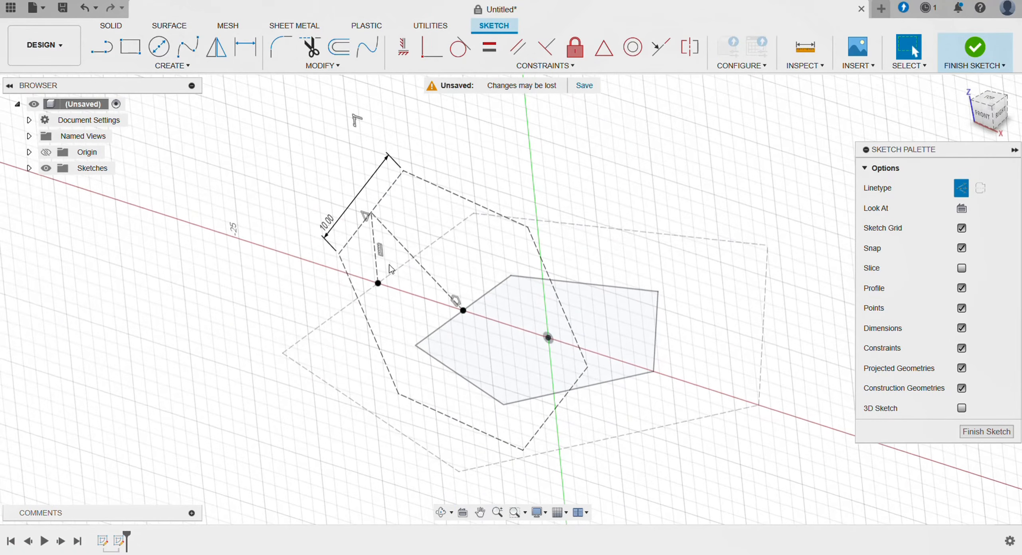
{"action": "left_click", "coordinate": [985, 435]}
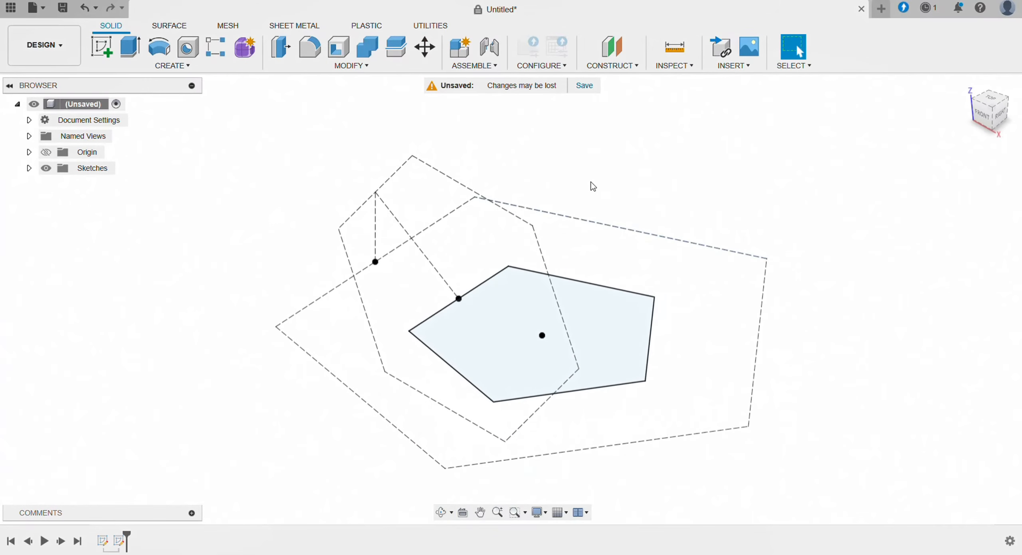
Create a plane through three points: the construction lines' upper endpoint and both ends of the inner pentagon's projected side.
{"action": "left_click", "coordinate": [632, 67]}
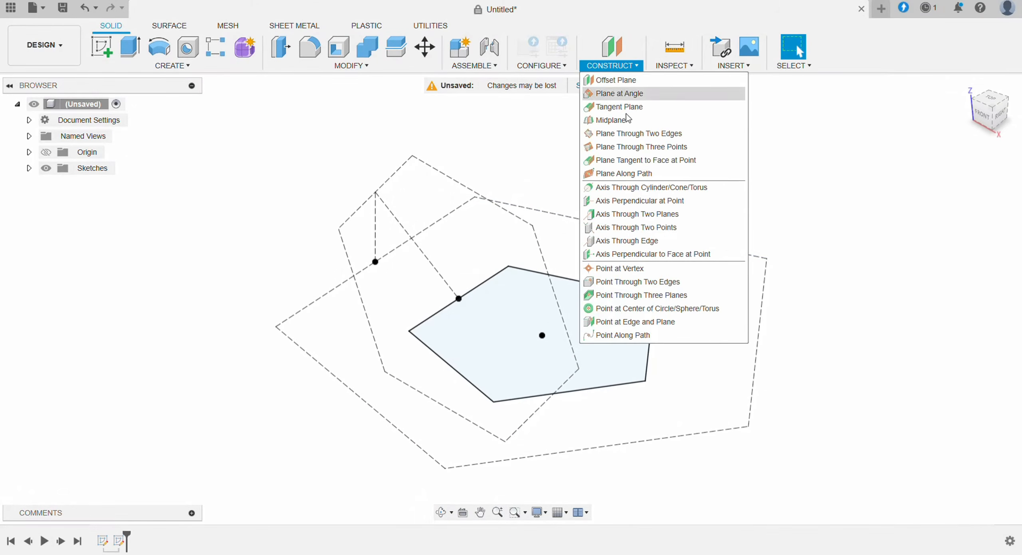
{"action": "left_click", "coordinate": [627, 149]}
{"action": "left_click", "coordinate": [375, 192]}
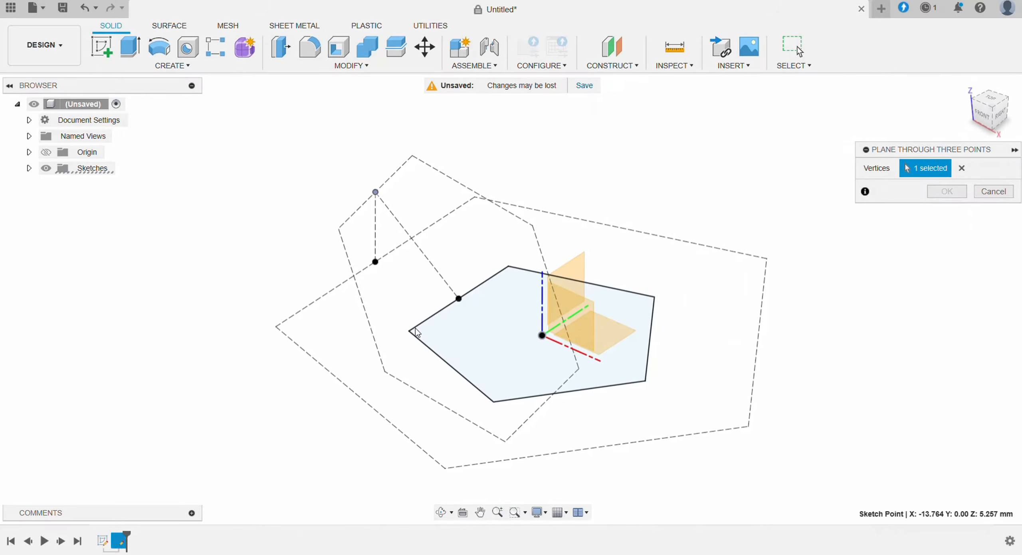
{"action": "left_click", "coordinate": [509, 266]}
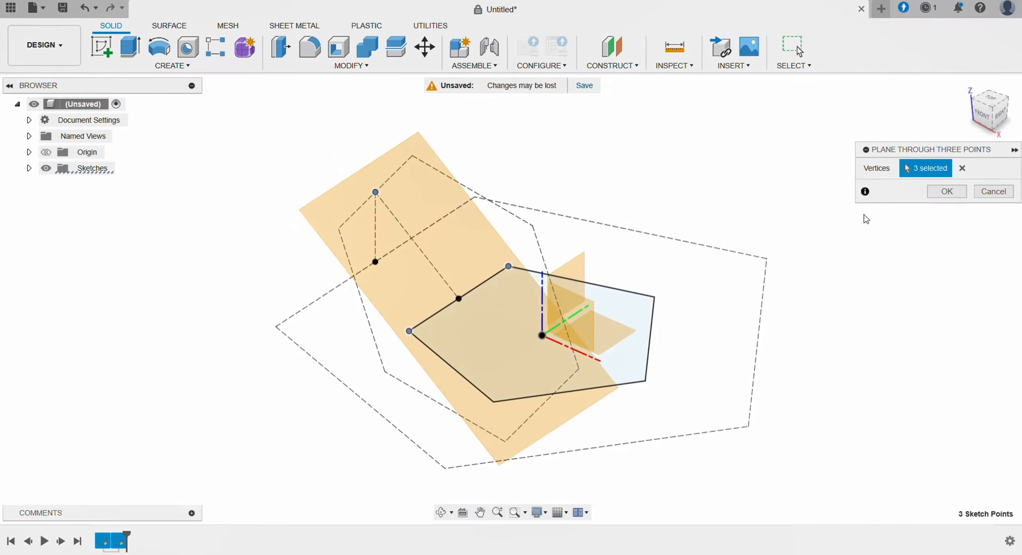
{"action": "left_click", "coordinate": [947, 191]}
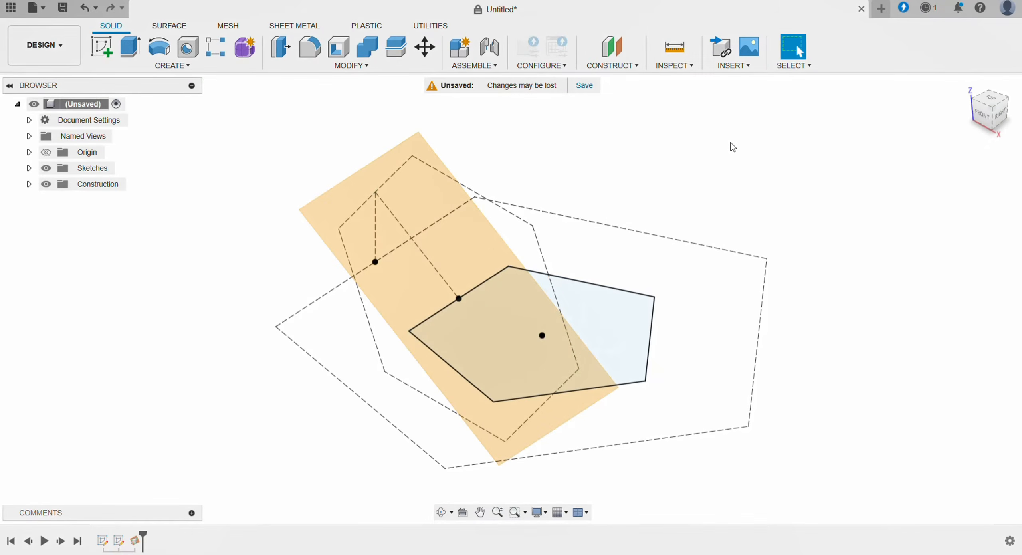
Start a sketch on the three-point plane and draw a circumscribed six-sided polygon above the inner pentagon's 10 mm side.
{"action": "left_click", "coordinate": [353, 181]}
{"action": "left_click", "coordinate": [105, 51]}
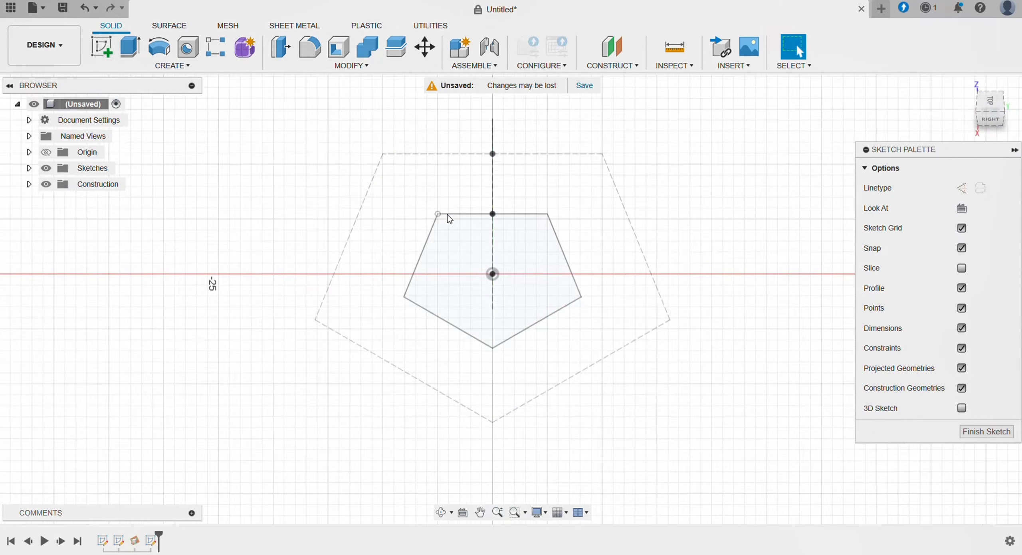
{"action": "left_click", "coordinate": [188, 66]}
{"action": "mouse_move", "coordinate": [162, 134]}
{"action": "left_click", "coordinate": [249, 134]}
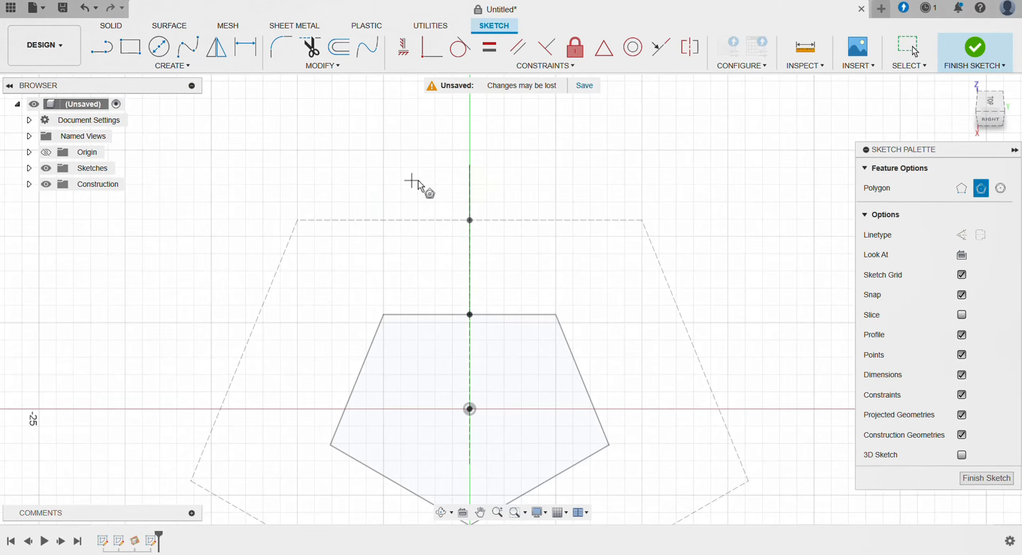
{"action": "left_click", "coordinate": [414, 156]}
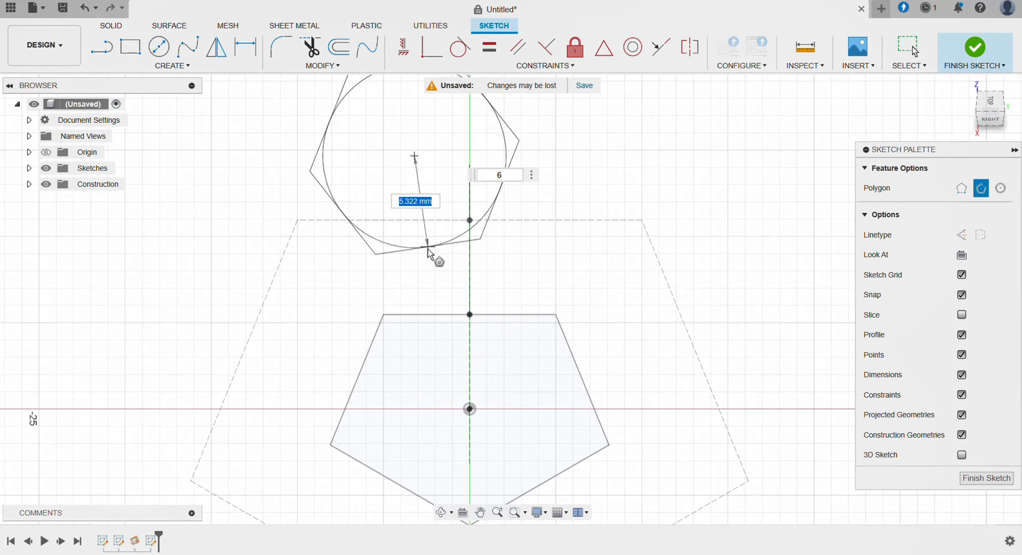
{"action": "left_click", "coordinate": [429, 254]}
Project the inner pentagon's 10 mm side and make the hexagon's two lower corners coincident with its endpoints.
{"action": "key", "text": "p"}
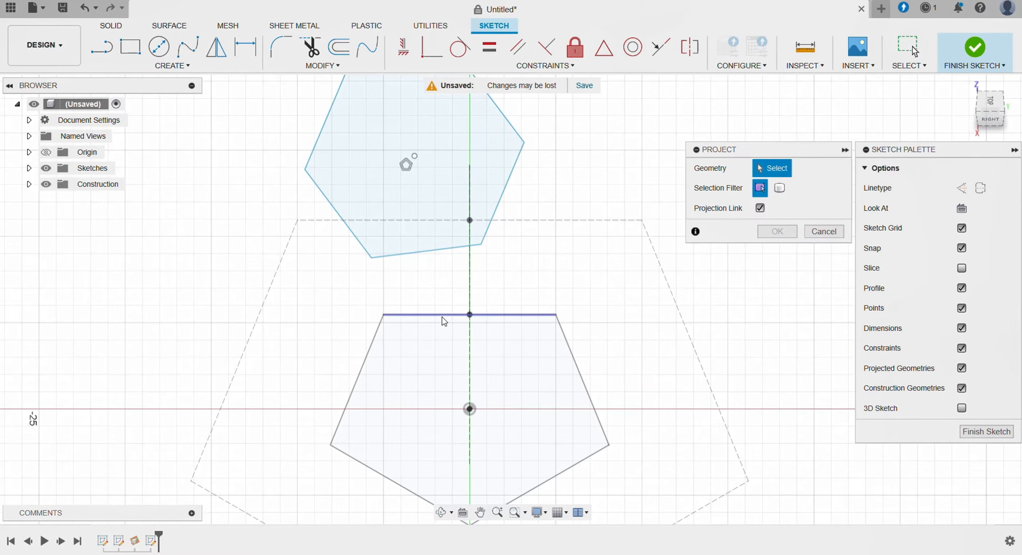
{"action": "left_click", "coordinate": [766, 231]}
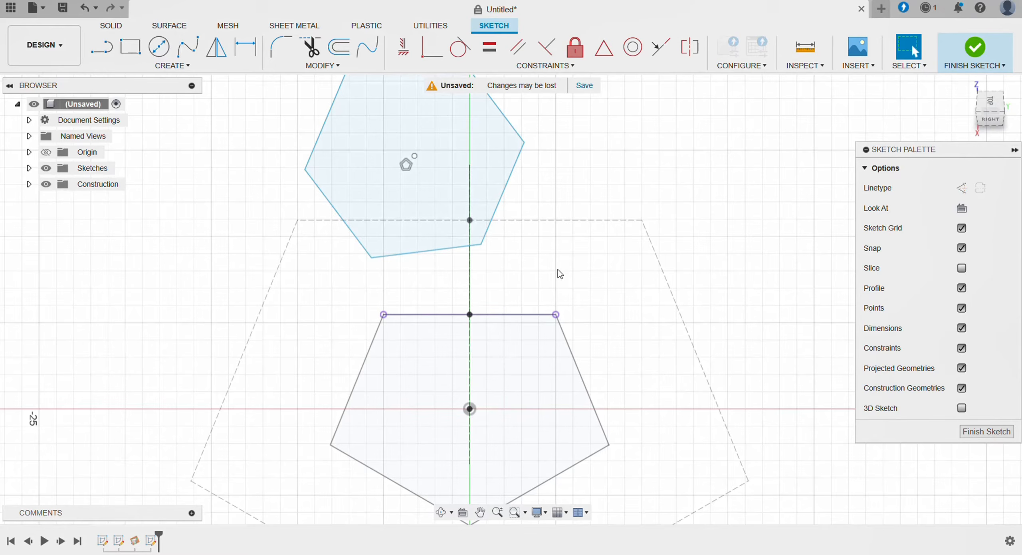
{"action": "left_click", "coordinate": [371, 258]}
{"action": "left_click", "coordinate": [384, 314]}
{"action": "left_click", "coordinate": [424, 60]}
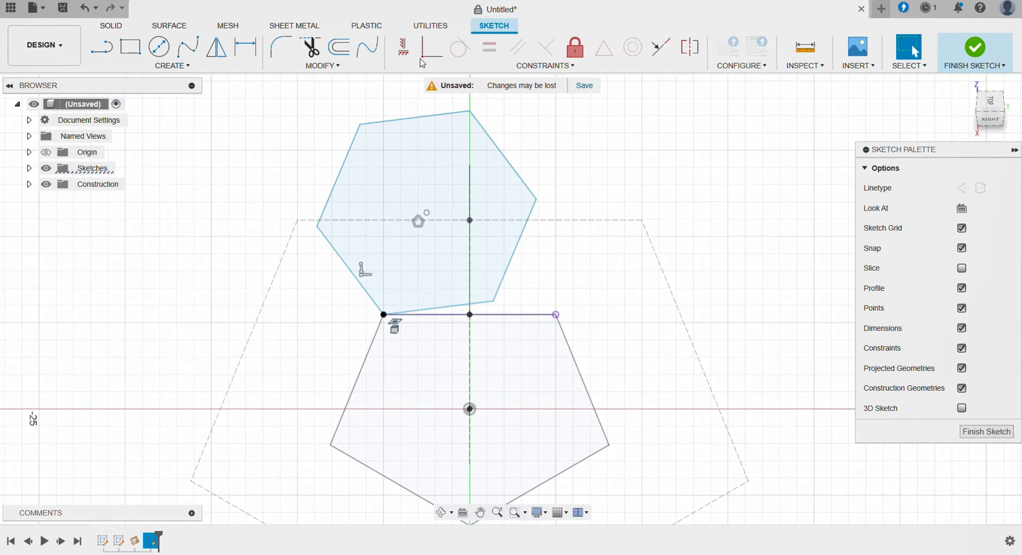
{"action": "left_click", "coordinate": [494, 301]}
{"action": "left_click", "coordinate": [556, 314]}
{"action": "left_click", "coordinate": [430, 51]}
{"action": "scroll", "coordinate": [539, 216], "scroll_direction": "down", "scroll_amount": 2}
{"action": "middle_click_drag", "start_coordinate": [536, 223], "coordinate": [606, 209], "text": "shift"}
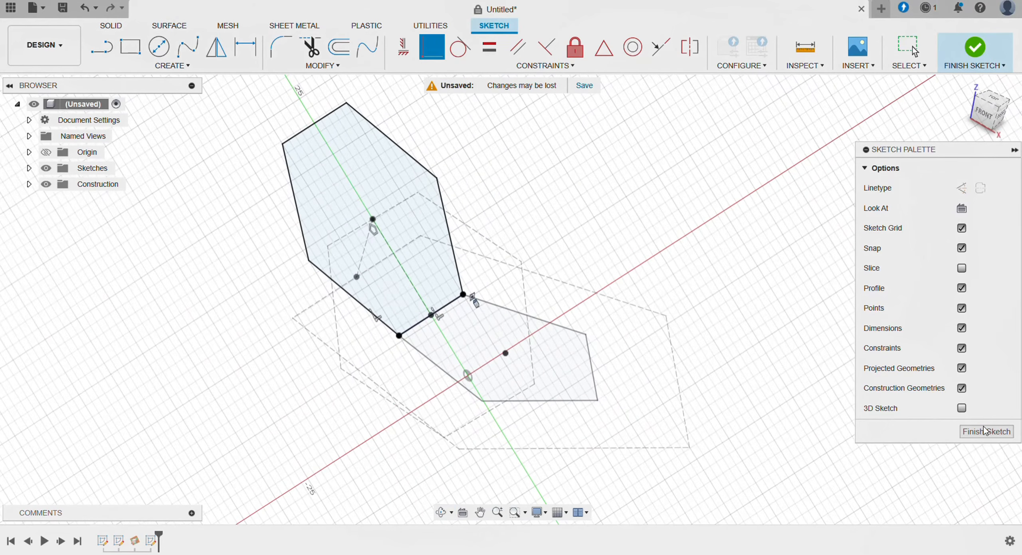
Finish the hexagon face sketch and reopen the sketch with the construction hexagon for editing.
{"action": "left_click", "coordinate": [985, 430]}
{"action": "mouse_move", "coordinate": [627, 251]}
{"action": "middle_mouse_down", "text": "shift"}
{"action": "mouse_move", "coordinate": [646, 235]}
{"action": "mouse_move", "coordinate": [297, 351]}
{"action": "middle_mouse_up", "text": "shift"}
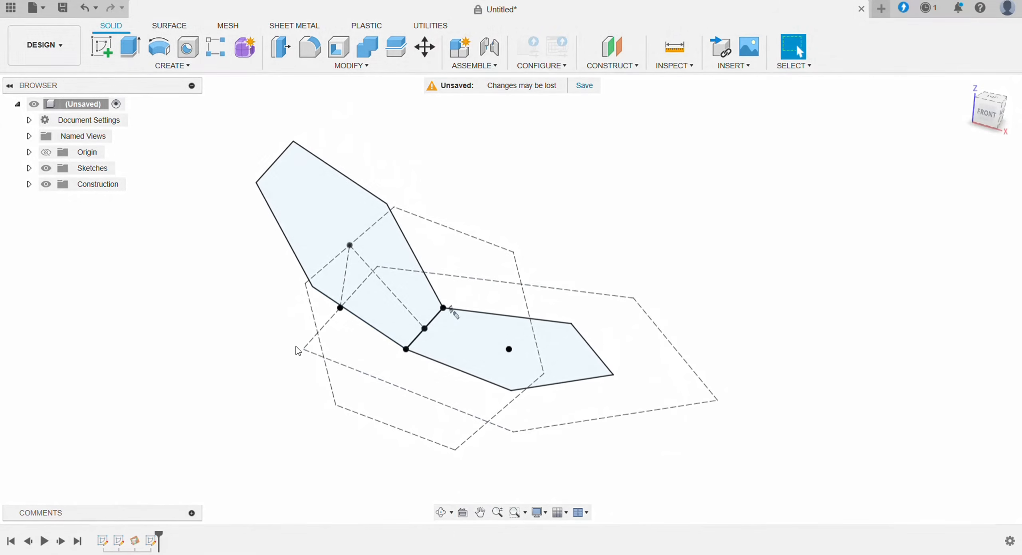
{"action": "right_click", "coordinate": [120, 545]}
{"action": "left_click", "coordinate": [156, 415]}
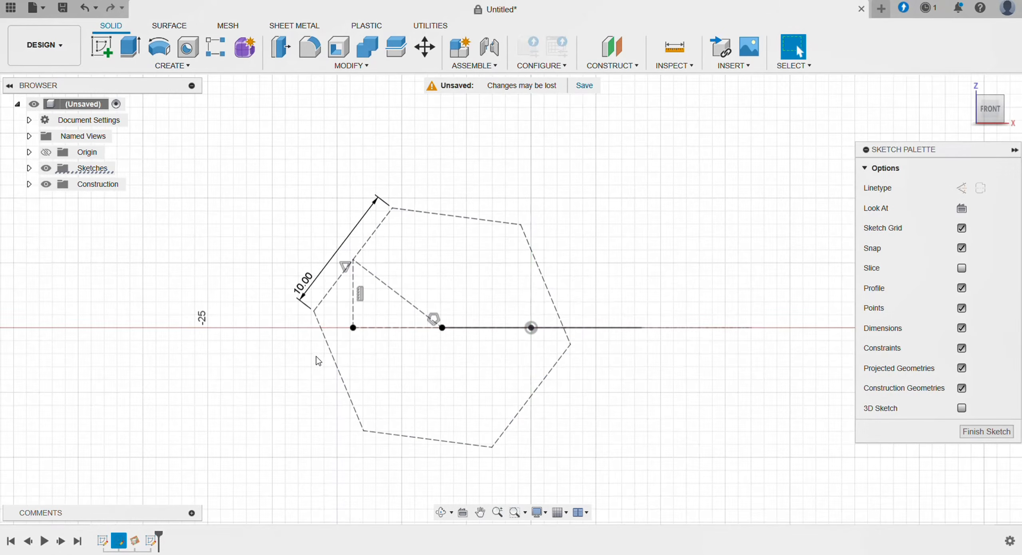
{"action": "scroll", "coordinate": [442, 288], "scroll_direction": "down", "scroll_amount": 2}
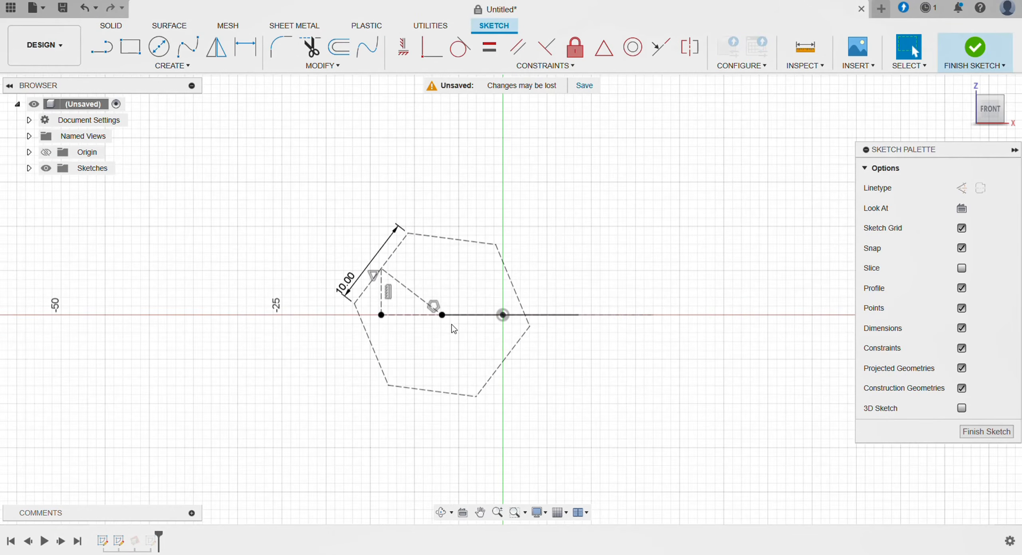
Draw construction lines vertically up from the origin and from that line's upper end to the hexagon's upper corner beside the 10 mm side.
{"action": "key", "text": "l"}
{"action": "left_click", "coordinate": [504, 316]}
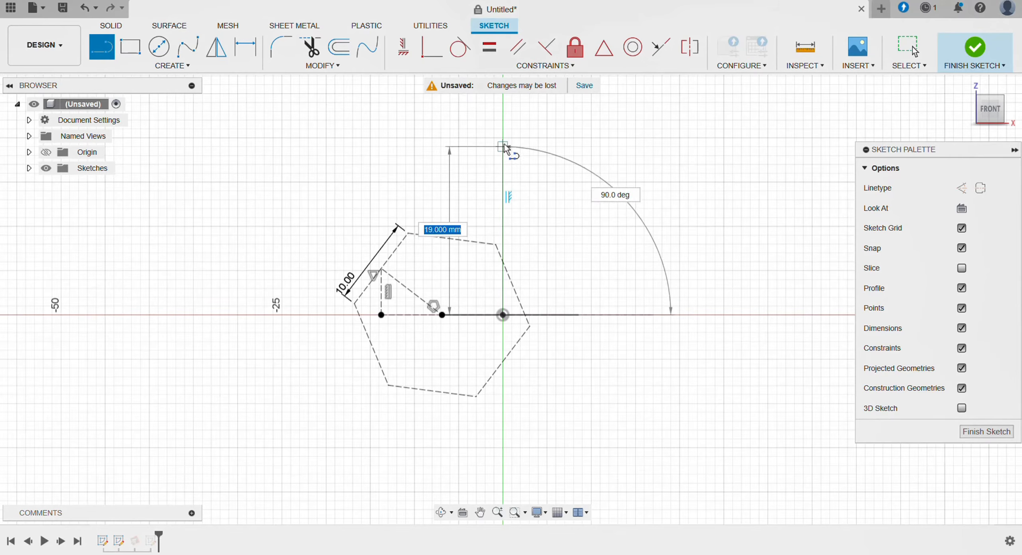
{"action": "left_click", "coordinate": [503, 129]}
{"action": "left_click", "coordinate": [408, 233]}
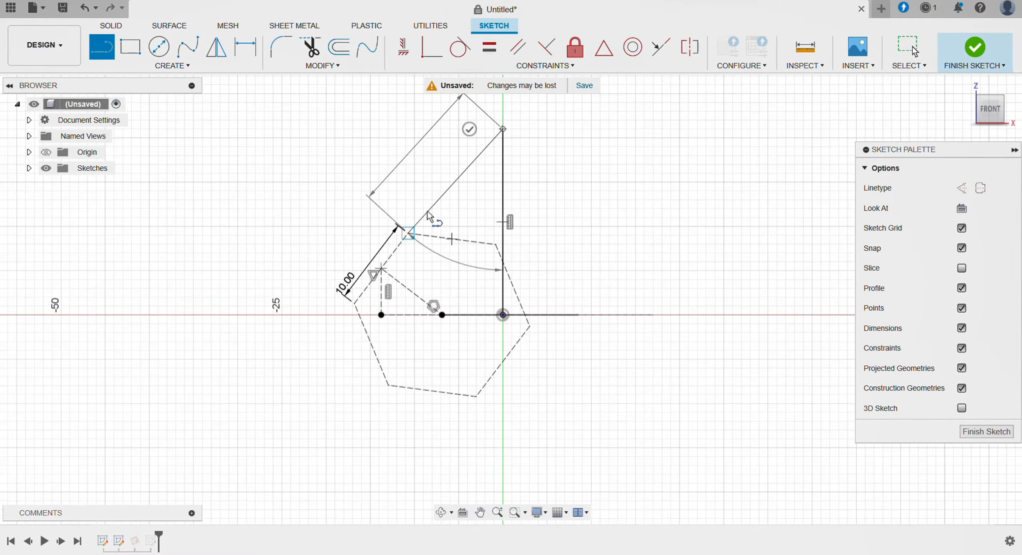
{"action": "key", "text": "Escape"}
{"action": "left_click_drag", "start_coordinate": [470, 122], "coordinate": [470, 122]}
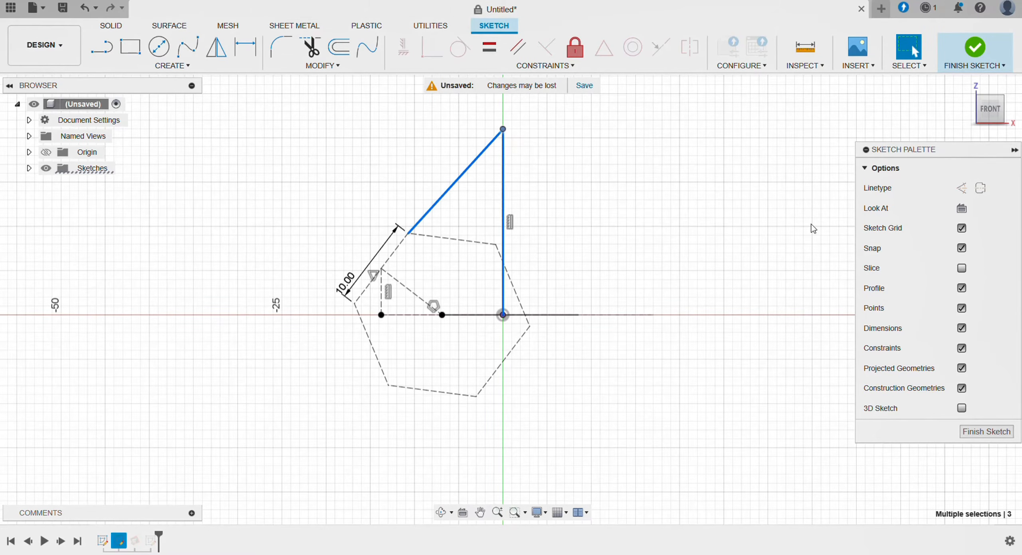
{"action": "left_click", "coordinate": [961, 188]}
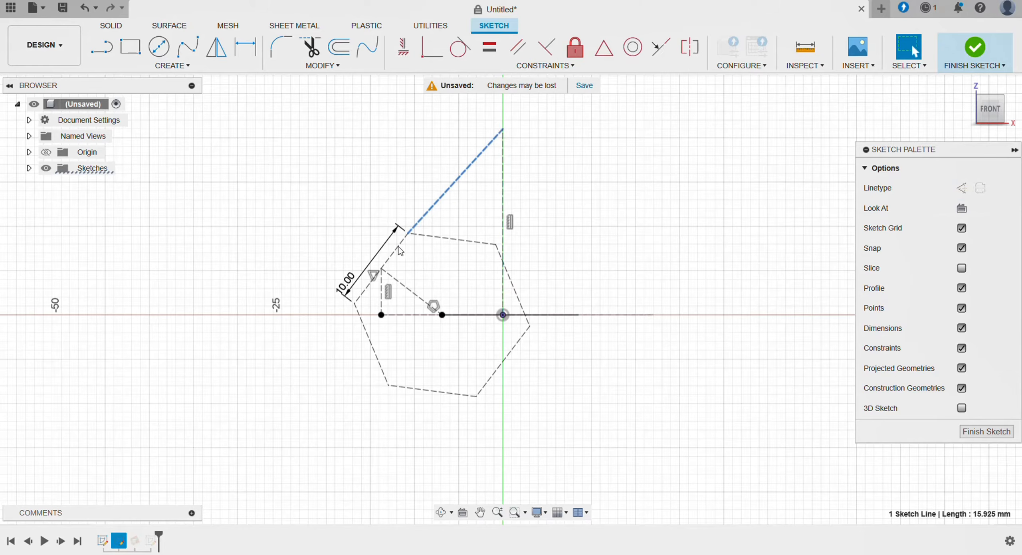
Make the sloped line collinear with the hexagon's 10 mm side, add a sketch point at its upper end and finish the sketch.
{"action": "left_click", "coordinate": [546, 65]}
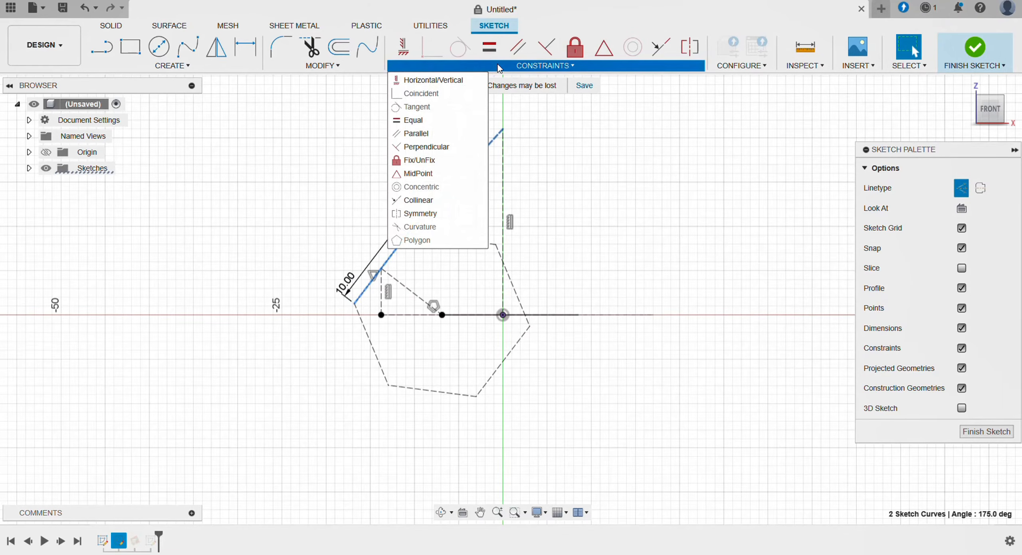
{"action": "left_click", "coordinate": [659, 47]}
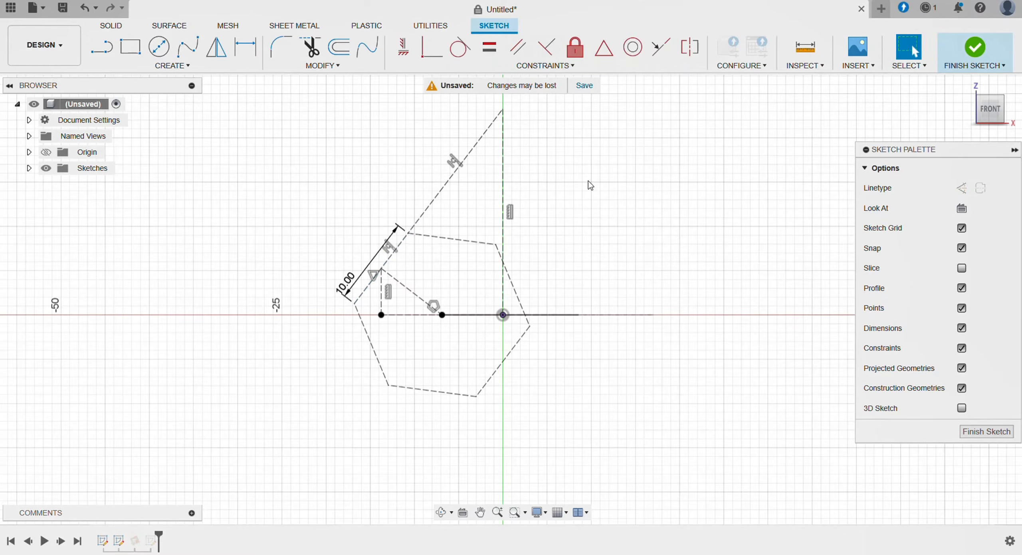
{"action": "scroll", "coordinate": [589, 183], "scroll_direction": "down", "scroll_amount": 1}
{"action": "left_click", "coordinate": [194, 71]}
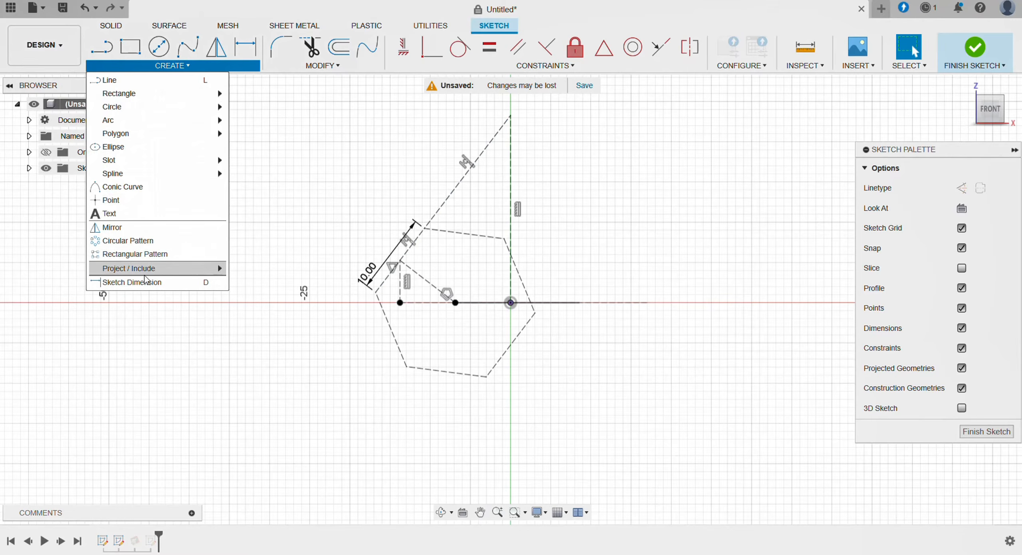
{"action": "left_click", "coordinate": [510, 116]}
{"action": "left_click", "coordinate": [967, 49]}
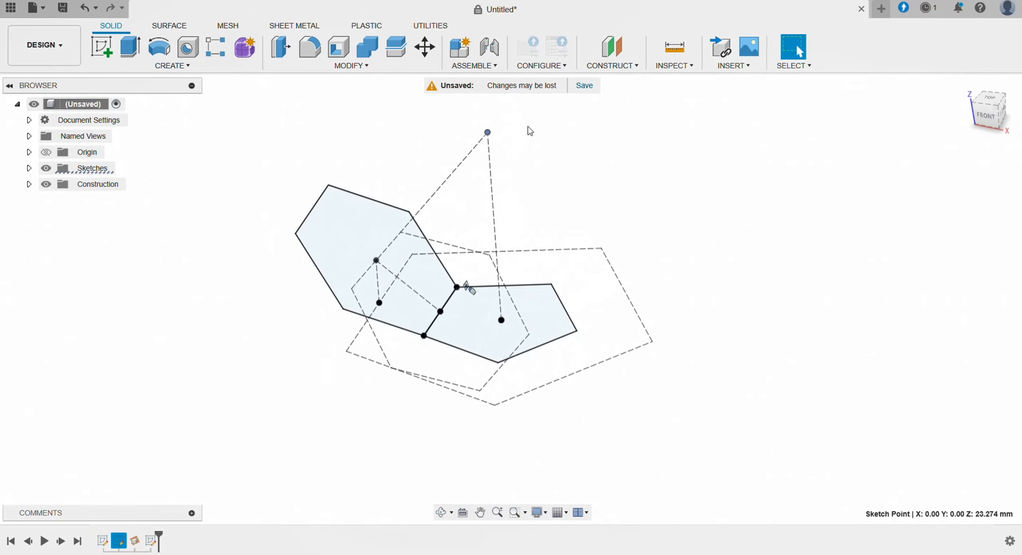
Loft the inner pentagon profile to the apex sketch point as a new body.
{"action": "left_click", "coordinate": [515, 159]}
{"action": "left_click", "coordinate": [172, 66]}
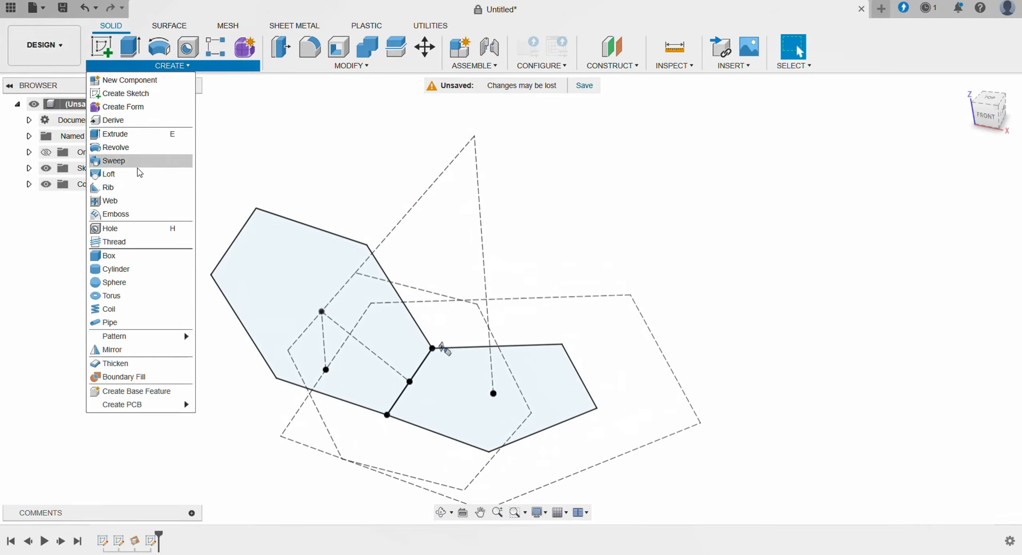
{"action": "left_click", "coordinate": [138, 174]}
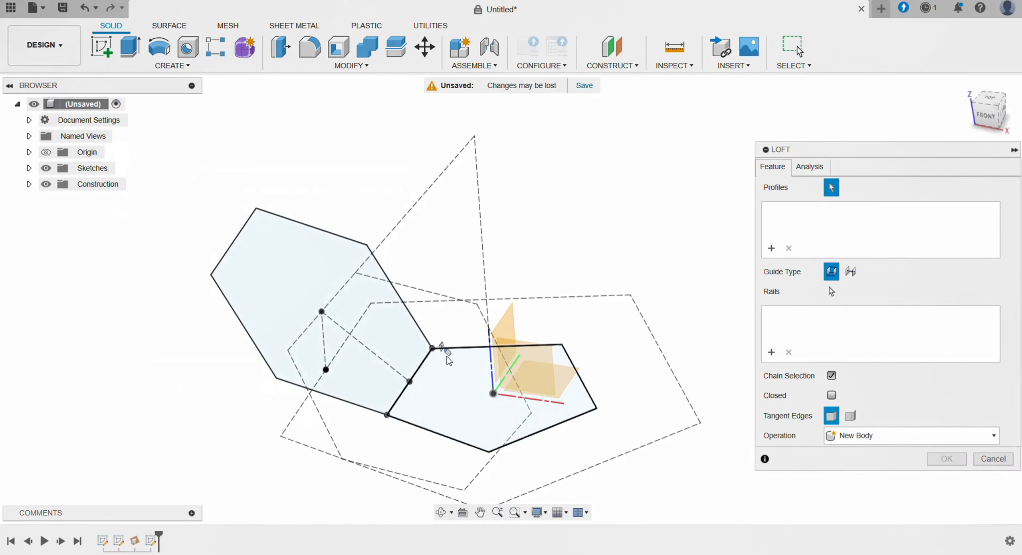
{"action": "left_click", "coordinate": [449, 380]}
{"action": "left_click", "coordinate": [475, 137]}
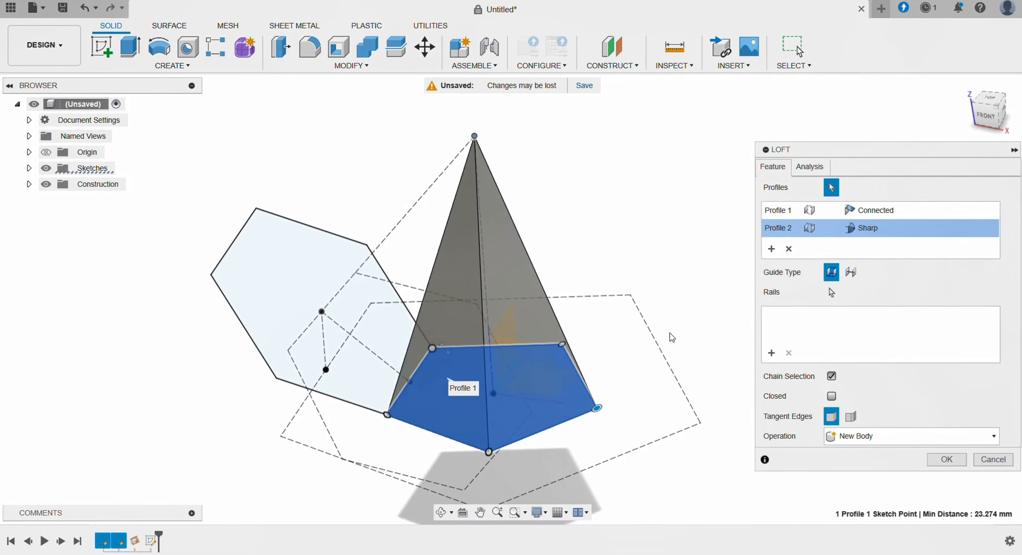
{"action": "left_click", "coordinate": [946, 459]}
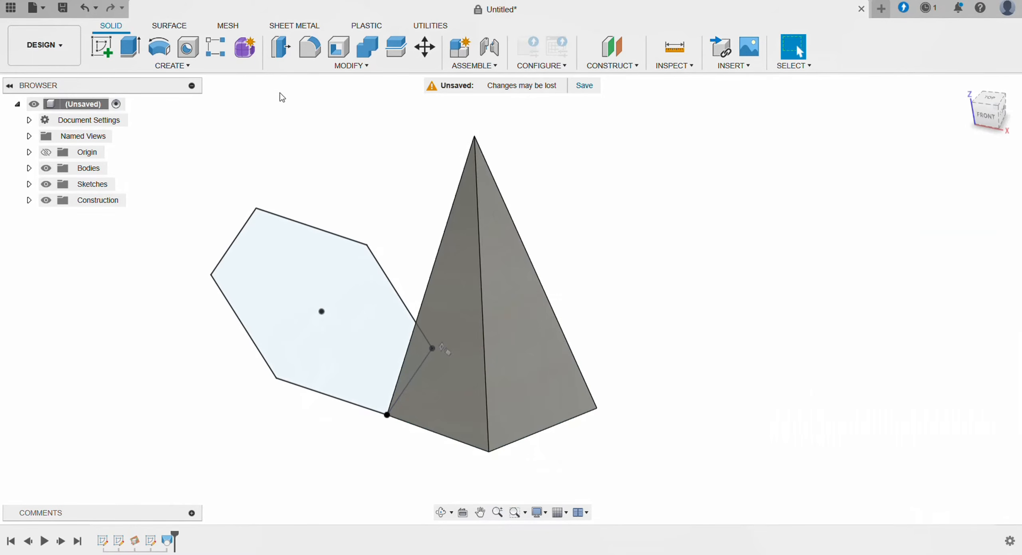
Show Sketch2 and loft the hexagon profile to the same apex point, using the New Body operation.
{"action": "left_click", "coordinate": [172, 66]}
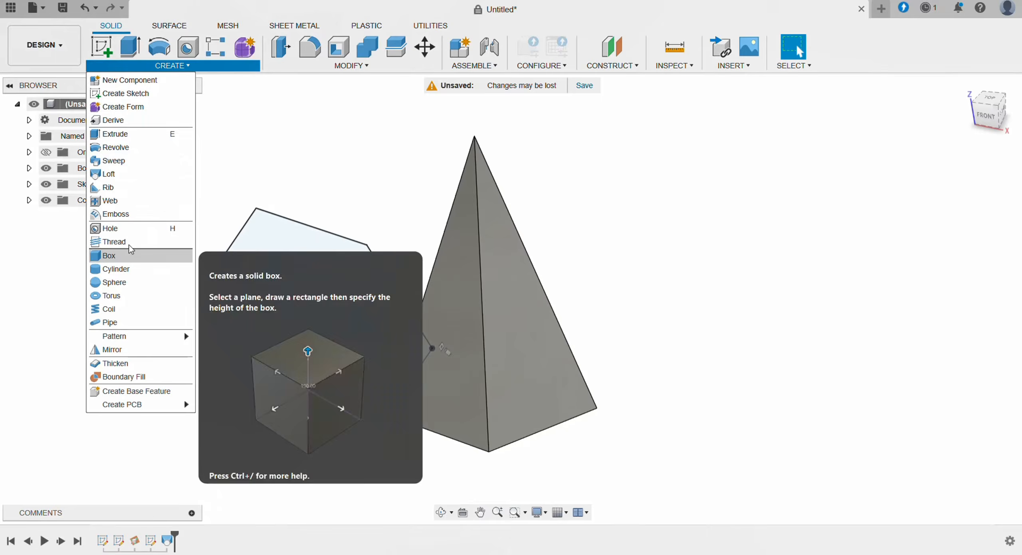
{"action": "left_click", "coordinate": [137, 177]}
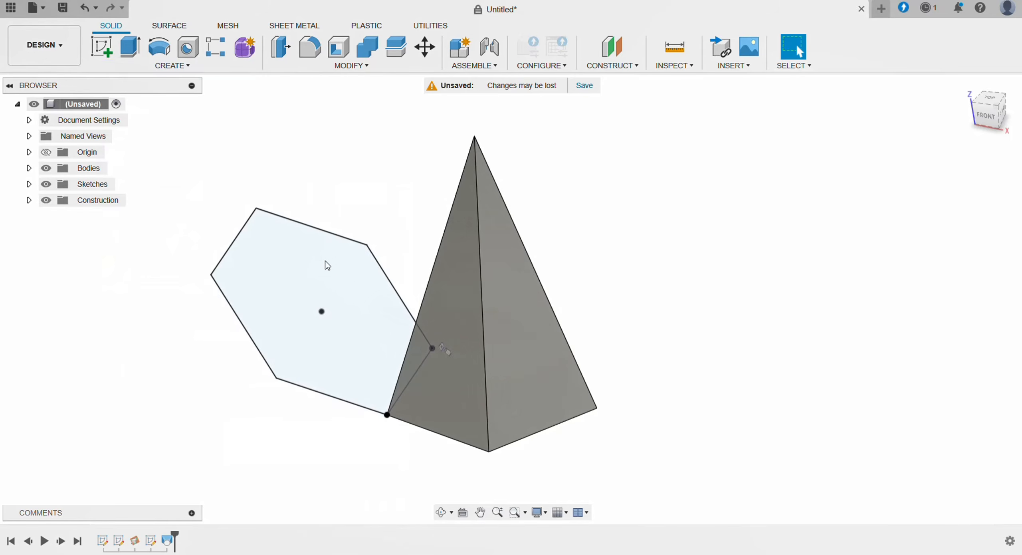
{"action": "left_click", "coordinate": [338, 267]}
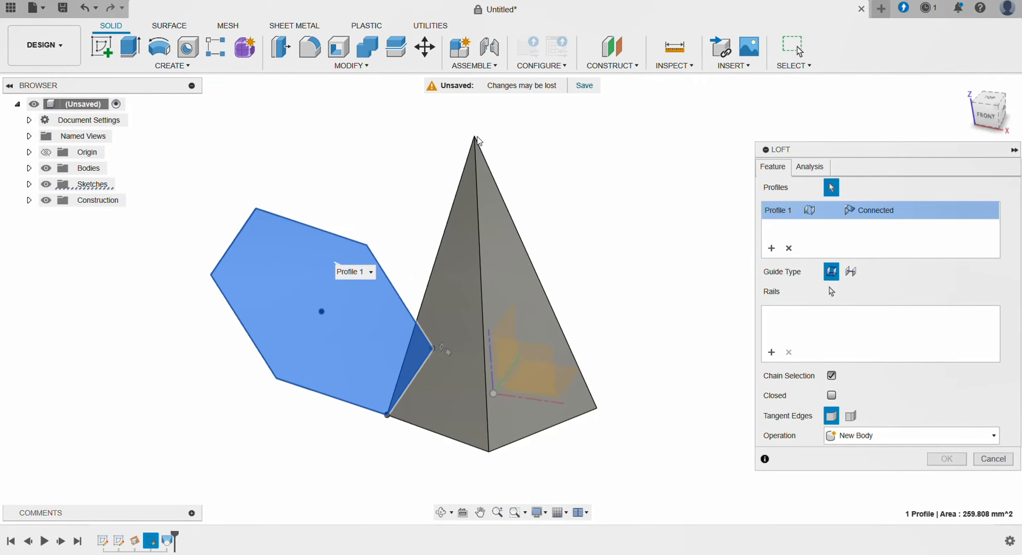
{"action": "left_click", "coordinate": [29, 184]}
{"action": "left_click", "coordinate": [59, 217]}
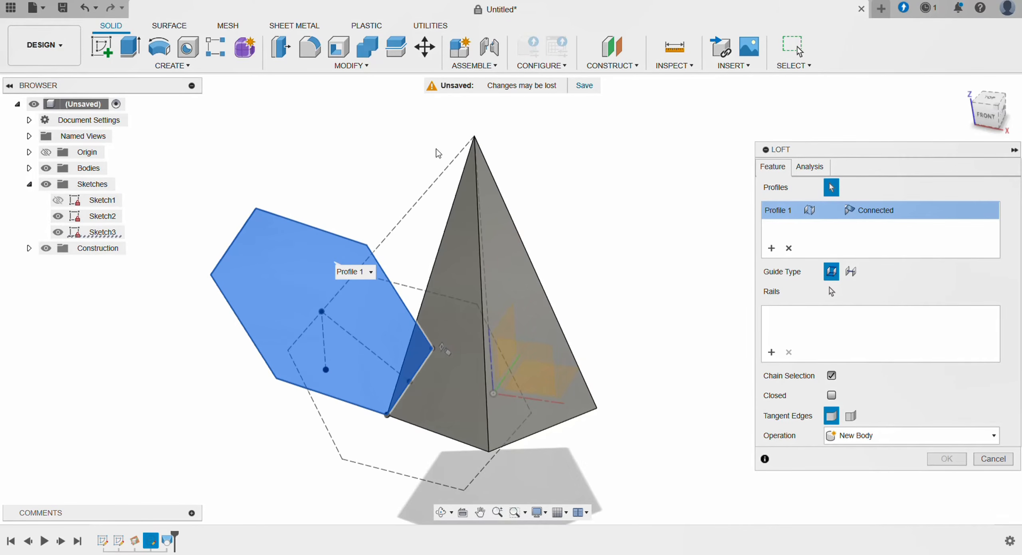
{"action": "left_click", "coordinate": [474, 136]}
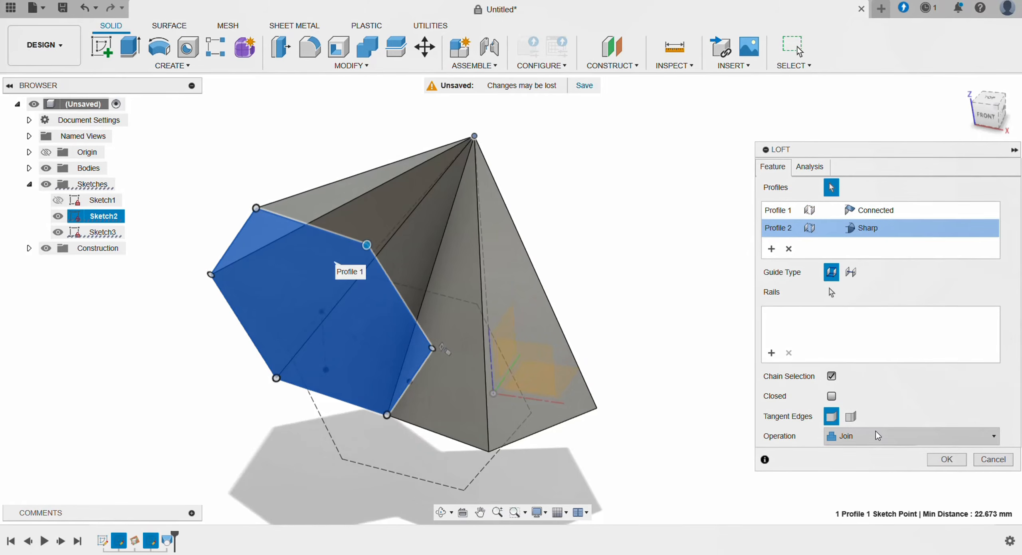
{"action": "left_click", "coordinate": [878, 436]}
{"action": "left_click", "coordinate": [874, 493]}
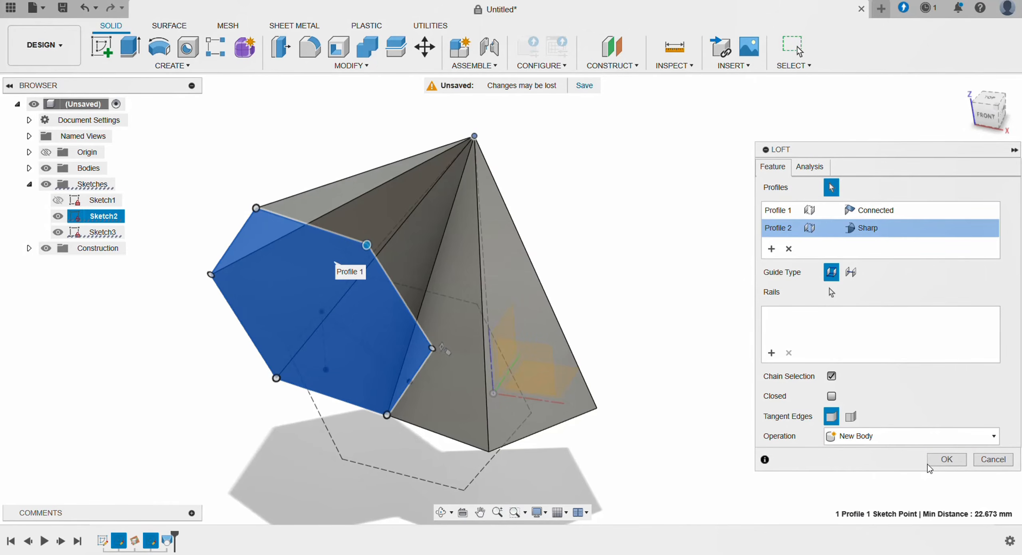
{"action": "left_click", "coordinate": [946, 460]}
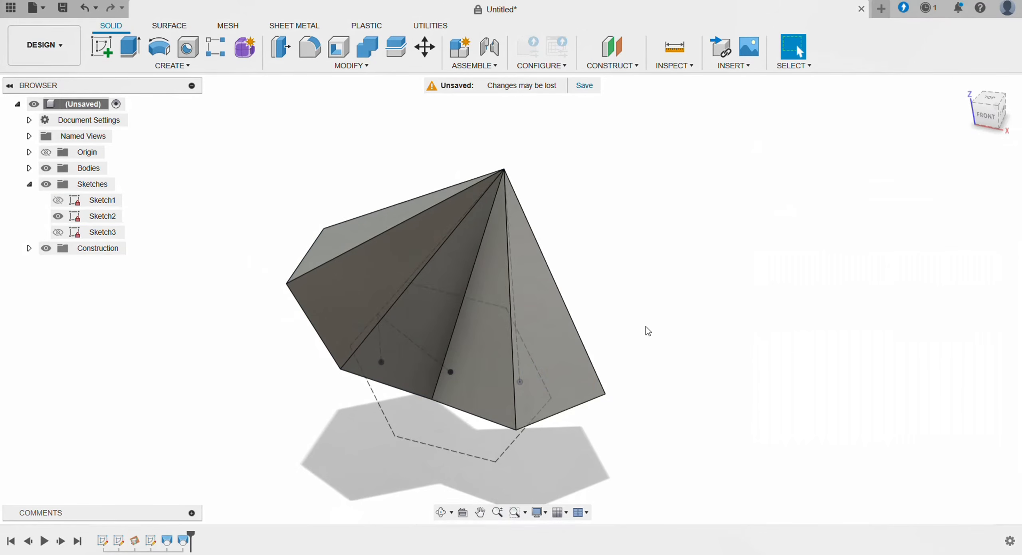
Start a sketch on the XZ plane and draw a horizontal line about 35.4 mm long just above the pyramids' apex.
{"action": "middle_click_drag", "start_coordinate": [537, 158], "coordinate": [535, 197], "text": "shift"}
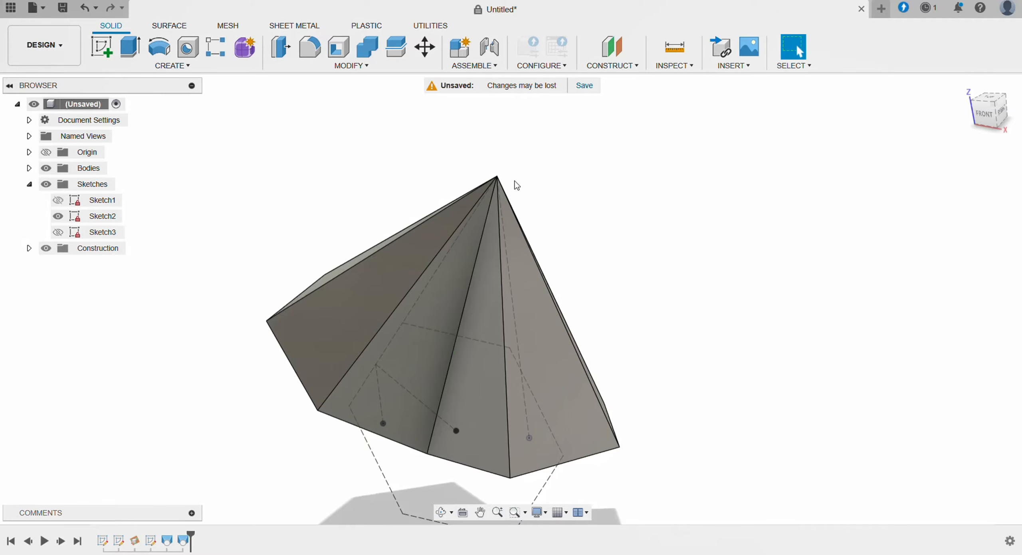
{"action": "left_click", "coordinate": [101, 47]}
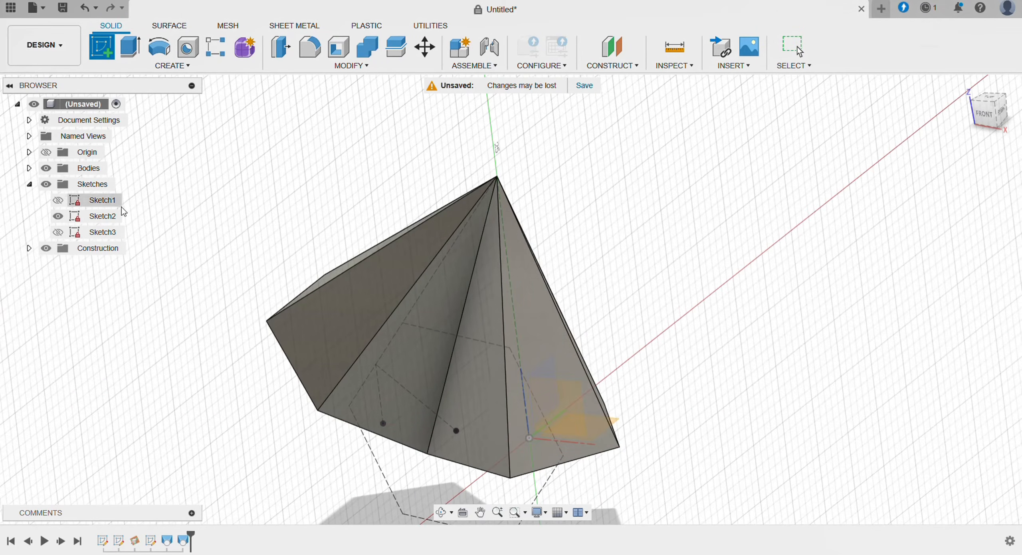
{"action": "left_click", "coordinate": [29, 152]}
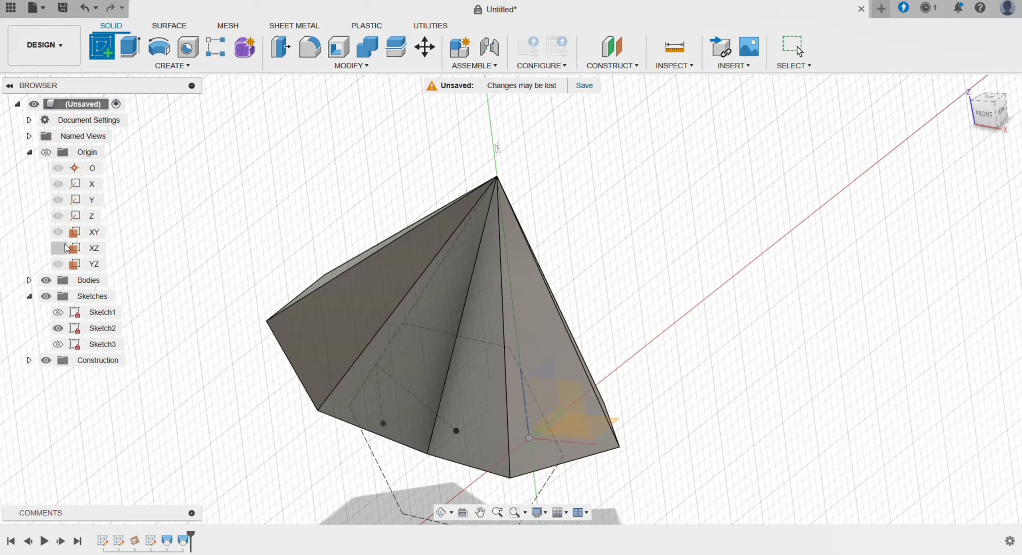
{"action": "left_click", "coordinate": [94, 248]}
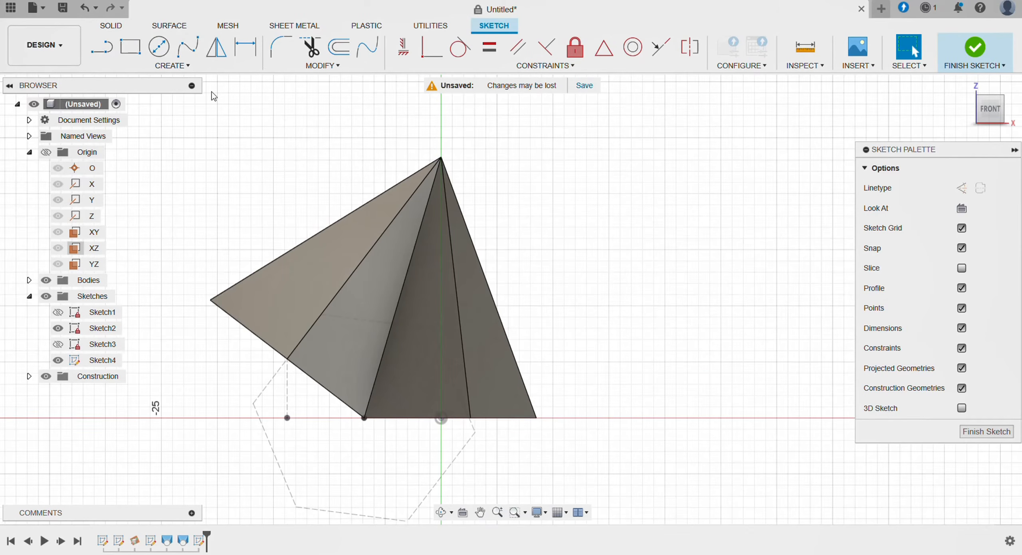
{"action": "left_click", "coordinate": [107, 50]}
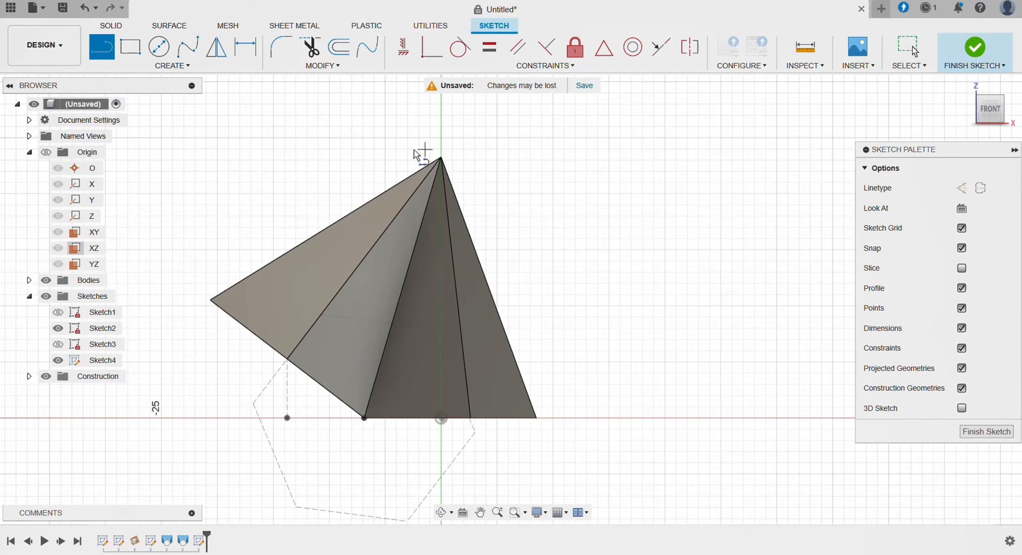
{"action": "left_click", "coordinate": [239, 137]}
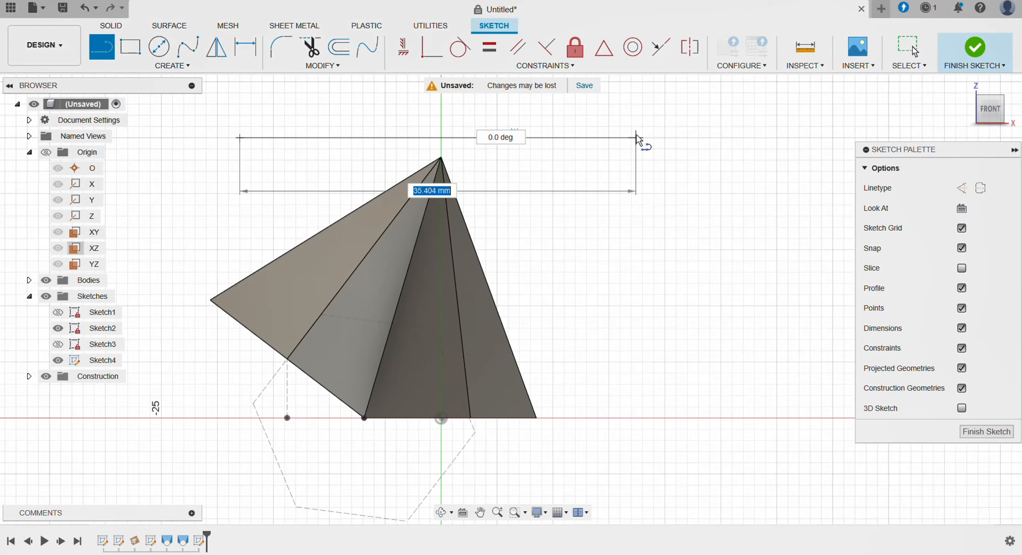
{"action": "left_click", "coordinate": [636, 138]}
{"action": "key", "text": "Escape"}
Constrain the horizontal line's midpoint to the apex point.
{"action": "left_click", "coordinate": [491, 138]}
{"action": "left_click", "coordinate": [441, 157], "text": "shift"}
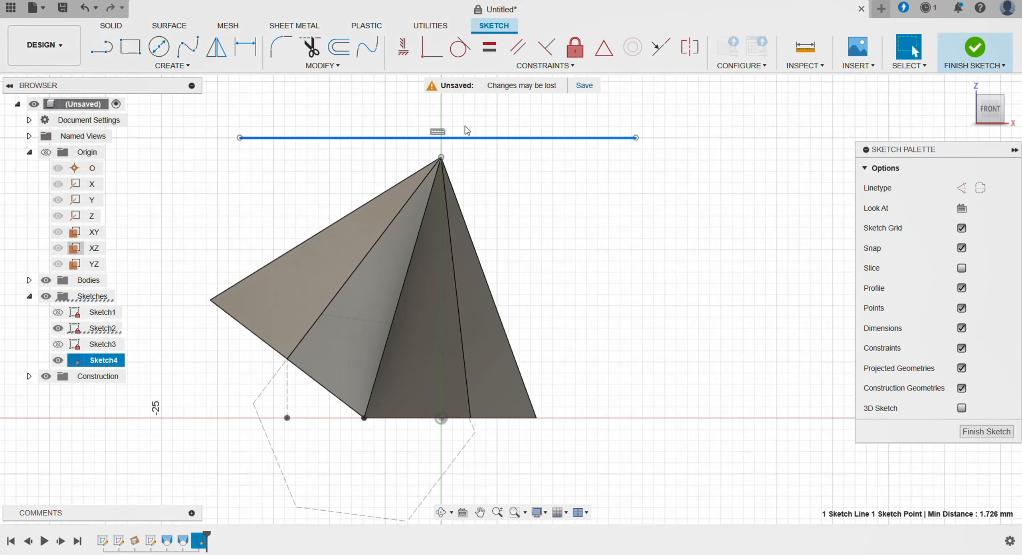
{"action": "left_click", "coordinate": [519, 67]}
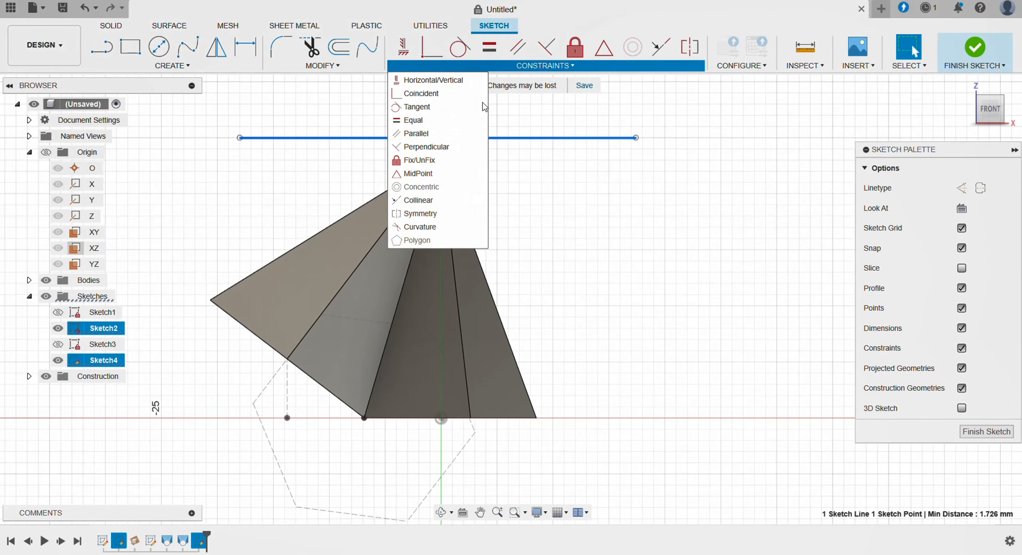
{"action": "left_click", "coordinate": [424, 169]}
{"action": "key", "text": "Escape"}
{"action": "scroll", "coordinate": [475, 176], "scroll_direction": "down", "scroll_amount": 2}
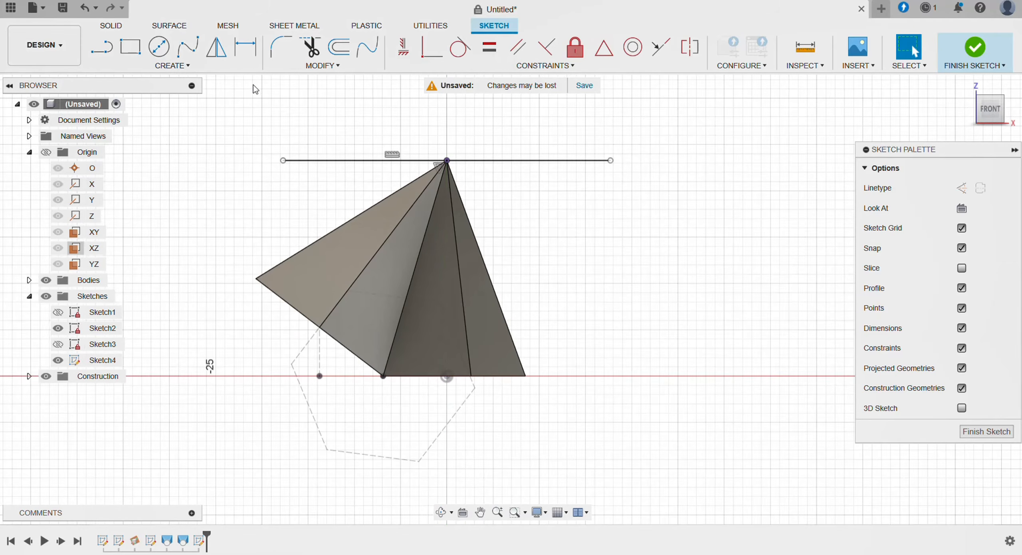
Draw a 40 mm diameter circle centred on the apex and extend the horizontal line to about 32 mm either side of it.
{"action": "key", "text": "c"}
{"action": "left_click", "coordinate": [447, 161]}
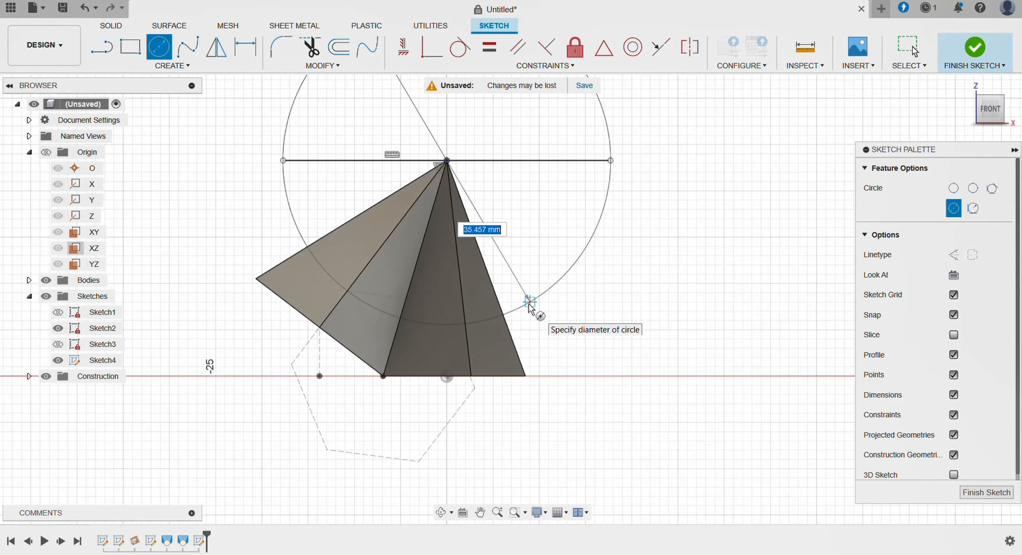
{"action": "type", "text": "40"}
{"action": "key", "text": "Return"}
{"action": "key", "text": "Escape"}
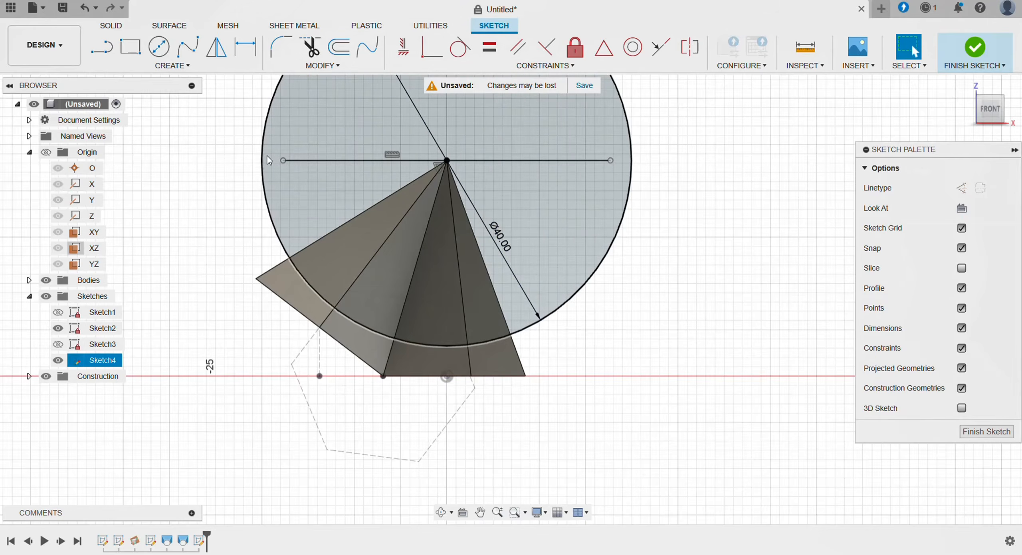
{"action": "left_click_drag", "start_coordinate": [283, 161], "coordinate": [161, 144]}
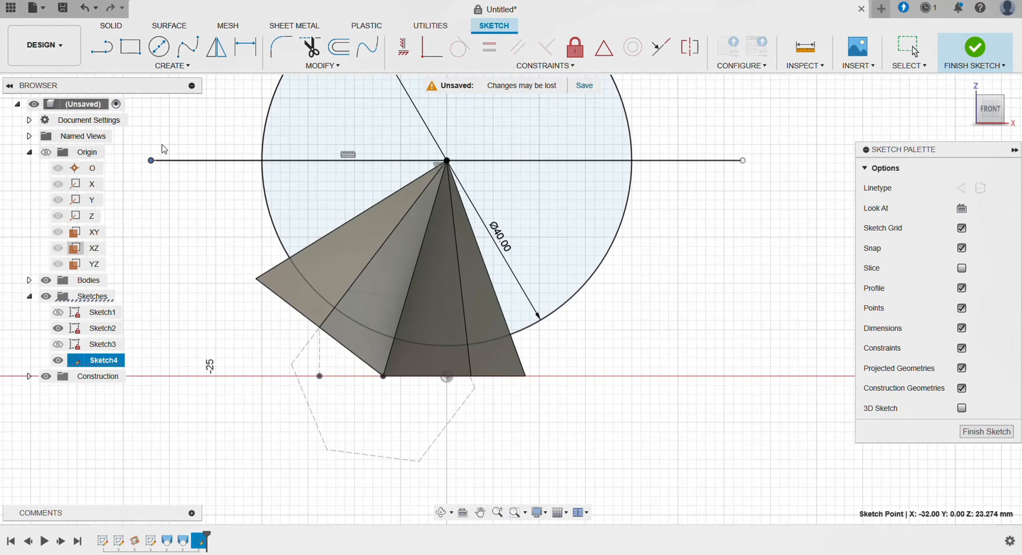
Draw a 60 mm diameter circle centred on the apex and finish the sketch.
{"action": "left_click", "coordinate": [159, 47]}
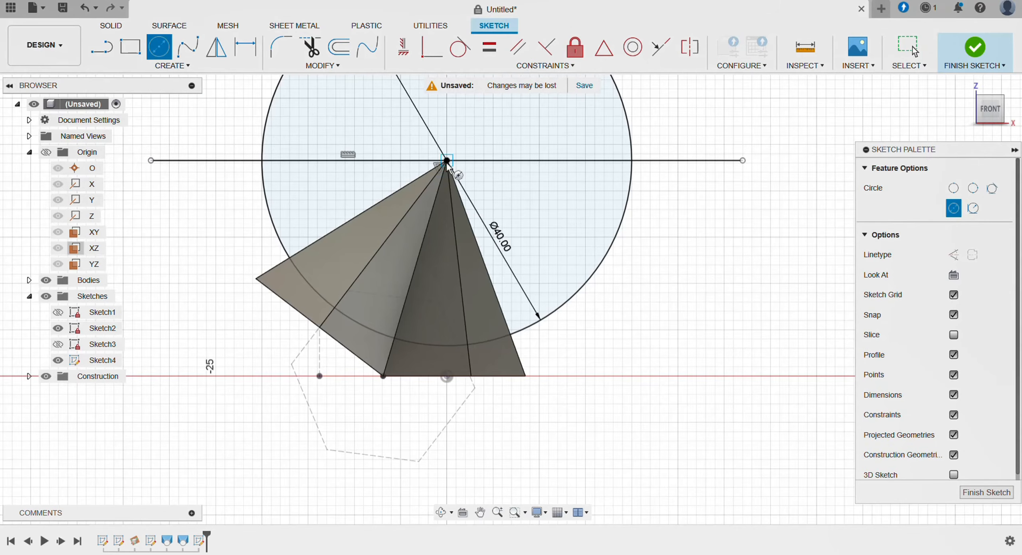
{"action": "type", "text": "60"}
{"action": "key", "text": "Return"}
{"action": "key", "text": "Escape"}
{"action": "scroll", "coordinate": [635, 345], "scroll_direction": "down", "scroll_amount": 3}
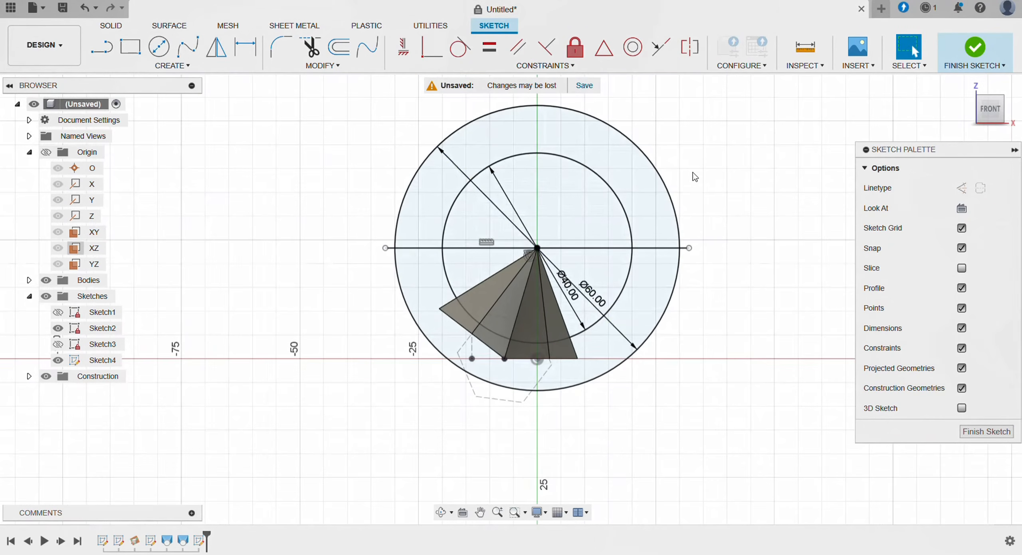
{"action": "middle_click_drag", "start_coordinate": [692, 181], "coordinate": [687, 192], "text": "shift"}
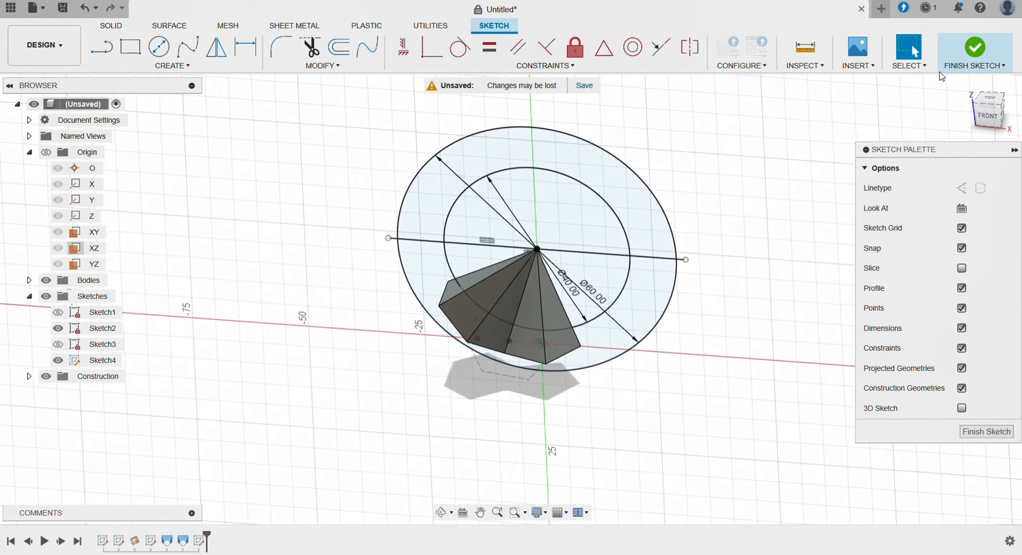
{"action": "left_click", "coordinate": [964, 52]}
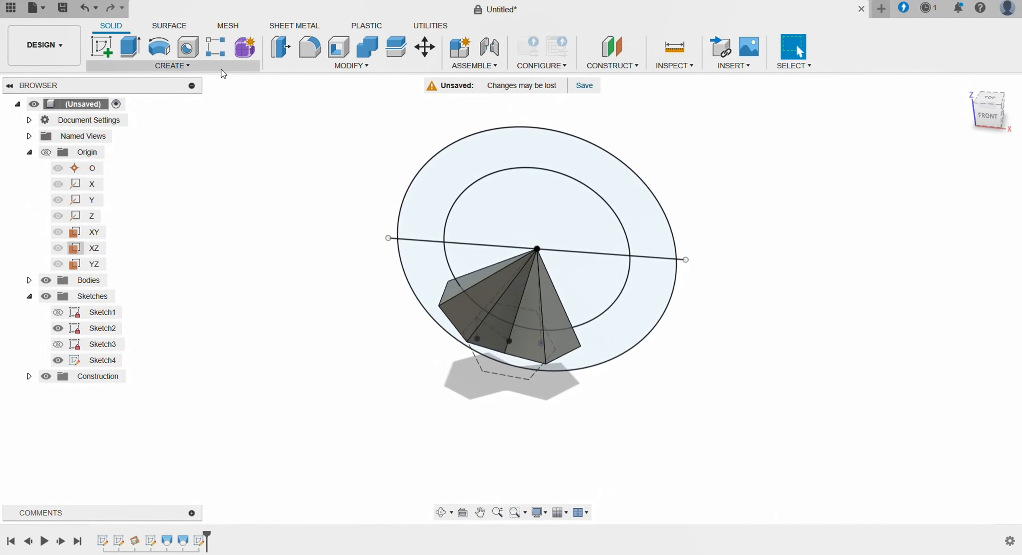
Revolve the lower half-ring between the 40 mm and 60 mm circles 360° about the horizontal line as a cut through both pyramids.
{"action": "left_click", "coordinate": [222, 69]}
{"action": "left_click", "coordinate": [161, 146]}
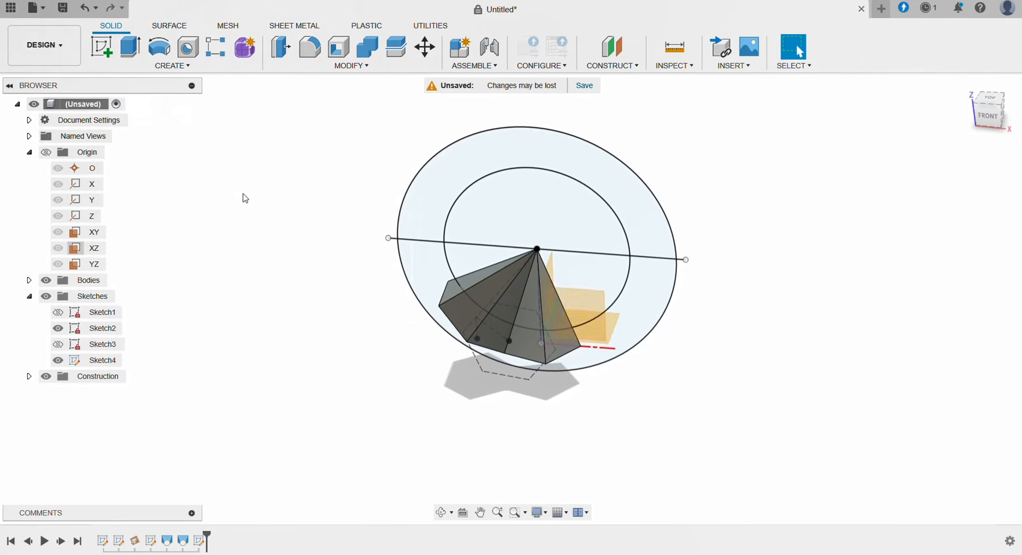
{"action": "left_click", "coordinate": [610, 321]}
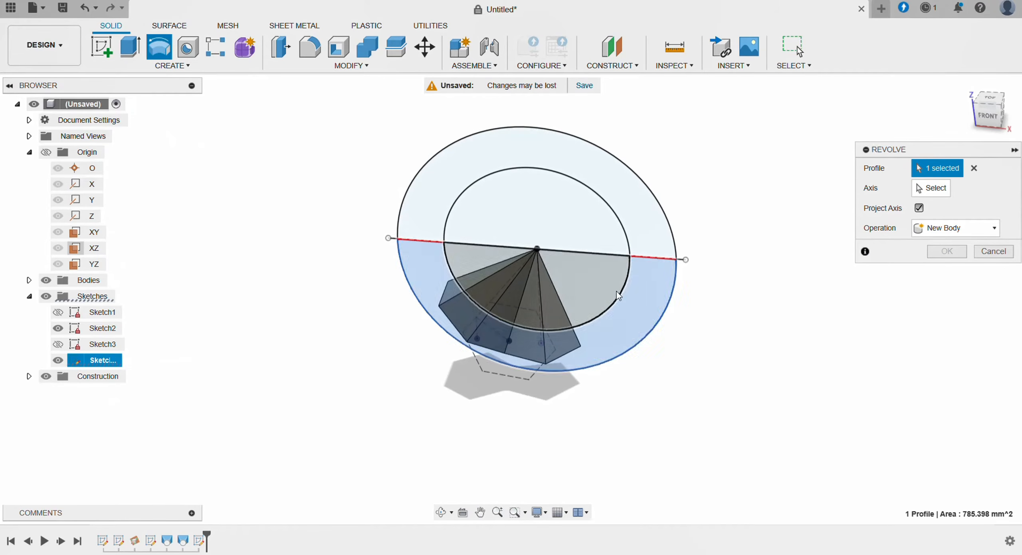
{"action": "left_click", "coordinate": [929, 189]}
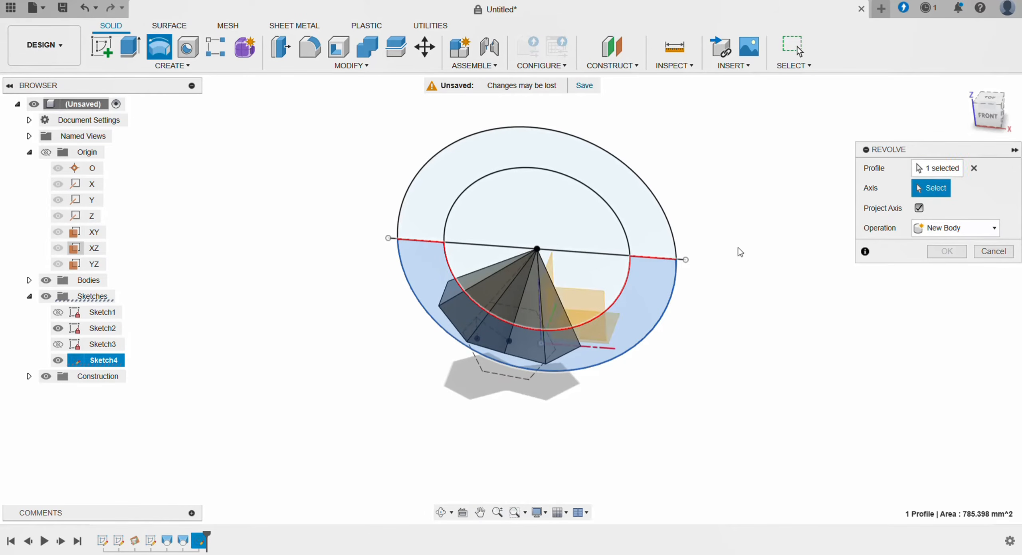
{"action": "left_click", "coordinate": [591, 252]}
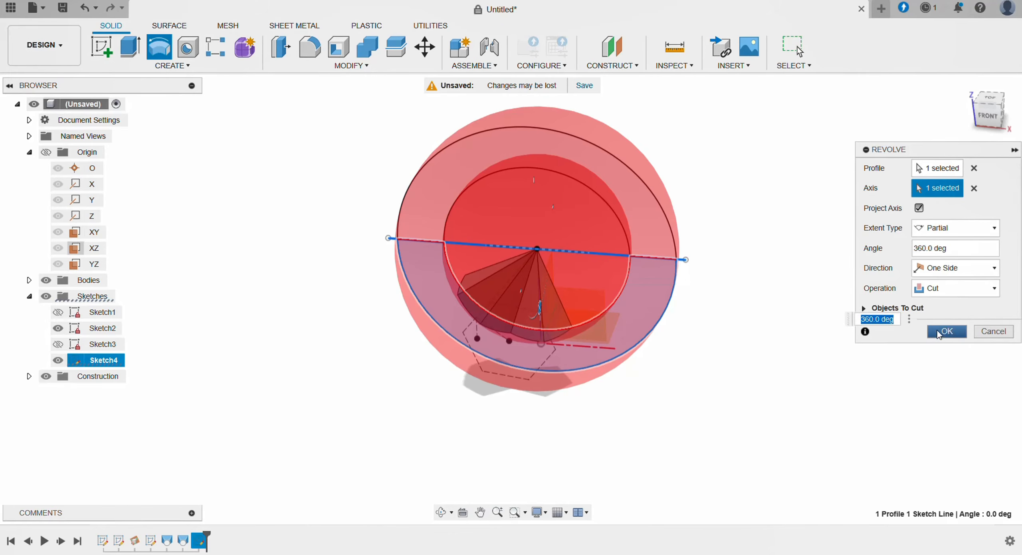
{"action": "left_click", "coordinate": [947, 332]}
{"action": "middle_click_drag", "start_coordinate": [735, 274], "coordinate": [605, 251], "text": "shift"}
{"action": "scroll", "coordinate": [482, 379], "scroll_direction": "up", "scroll_amount": 4}
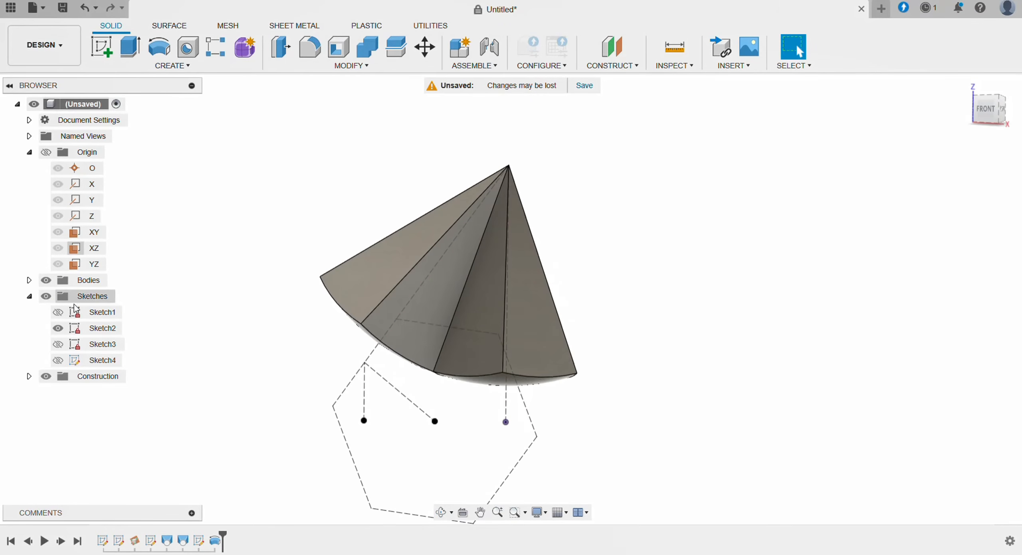
Hide Sketch2 and the hexagonal body, leaving only the pentagonal body displayed.
{"action": "left_click", "coordinate": [58, 328]}
{"action": "middle_click_drag", "start_coordinate": [259, 298], "coordinate": [263, 301], "text": "shift"}
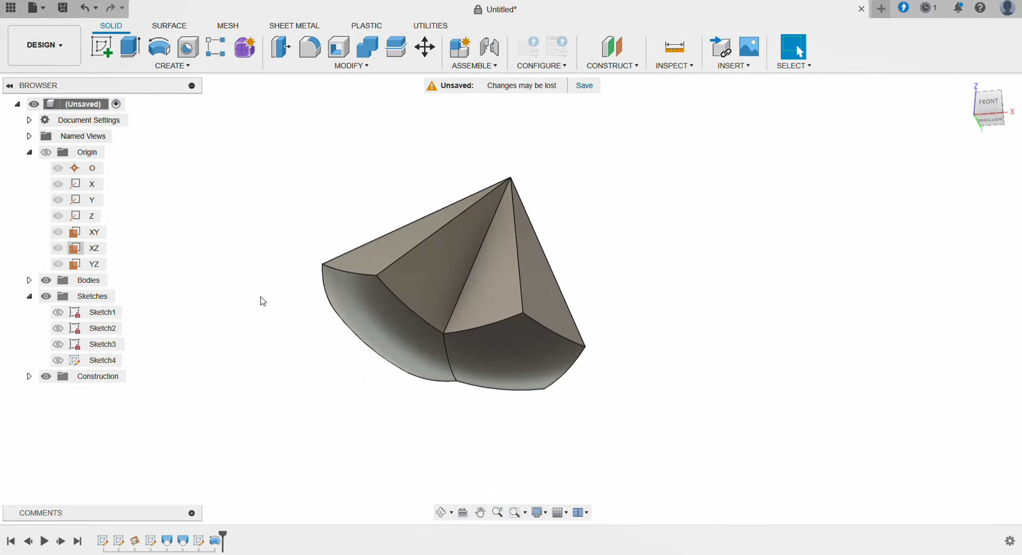
{"action": "left_click", "coordinate": [29, 281]}
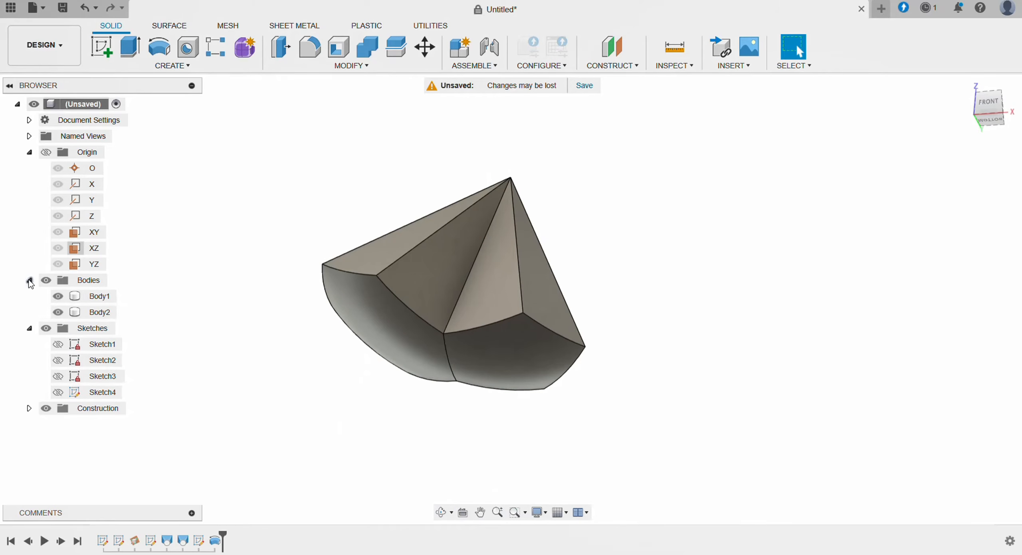
{"action": "left_click", "coordinate": [29, 153]}
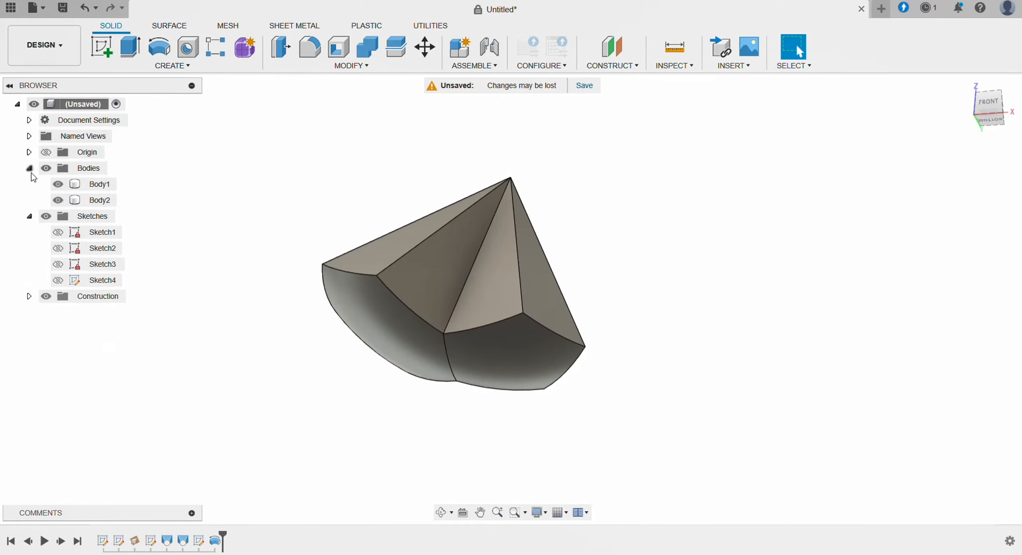
{"action": "left_click", "coordinate": [58, 200]}
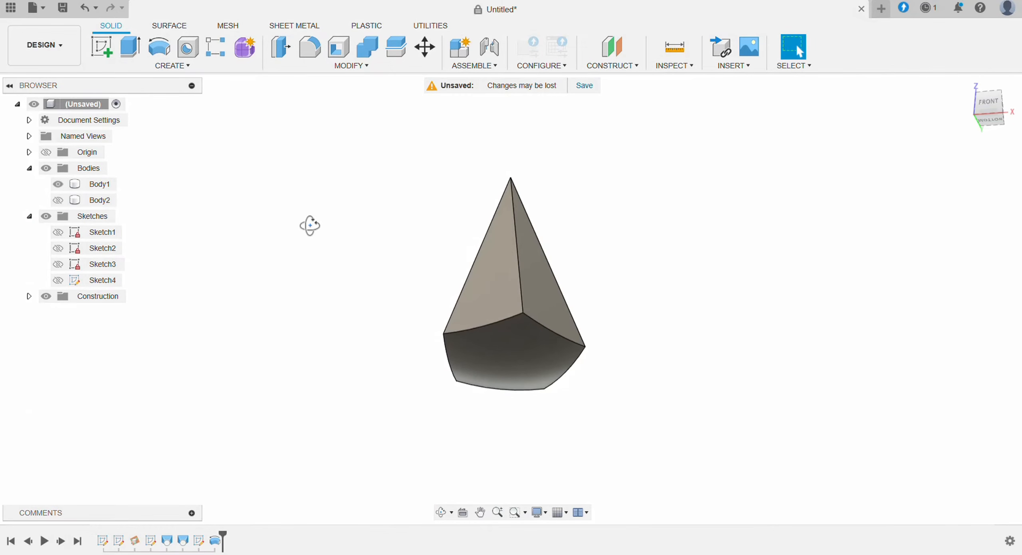
Fillet the pentagonal body's curved outer face and its five side edges with a 0.5 mm radius.
{"action": "middle_click_drag", "start_coordinate": [313, 231], "coordinate": [307, 249], "text": "shift"}
{"action": "left_click", "coordinate": [354, 66]}
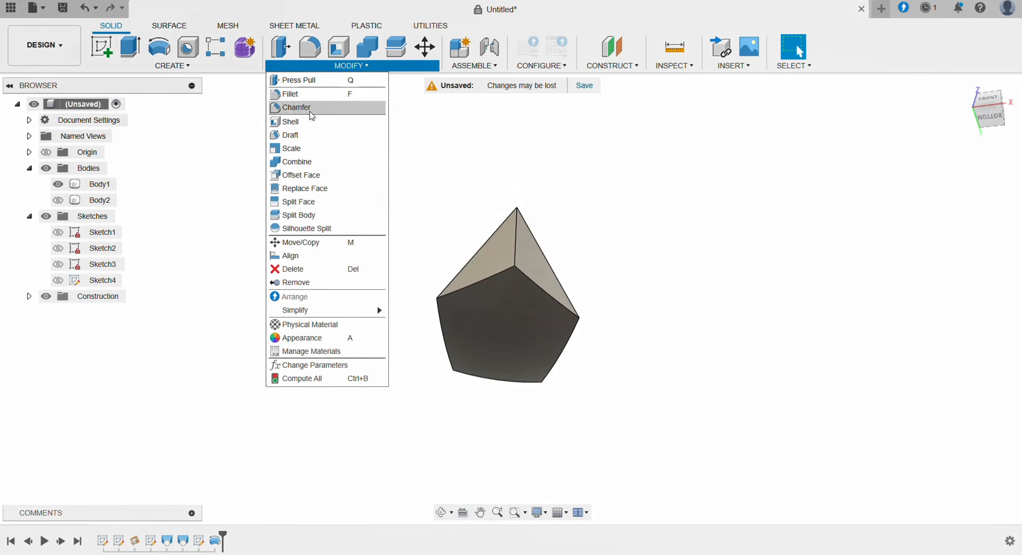
{"action": "left_click", "coordinate": [308, 95]}
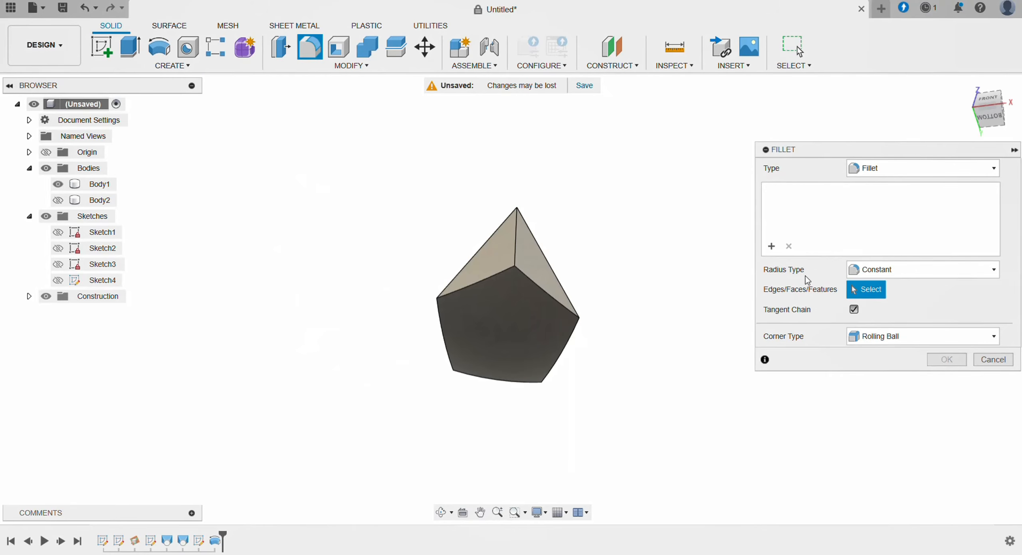
{"action": "left_click", "coordinate": [527, 338]}
{"action": "middle_click_drag", "start_coordinate": [614, 279], "coordinate": [493, 283], "text": "shift"}
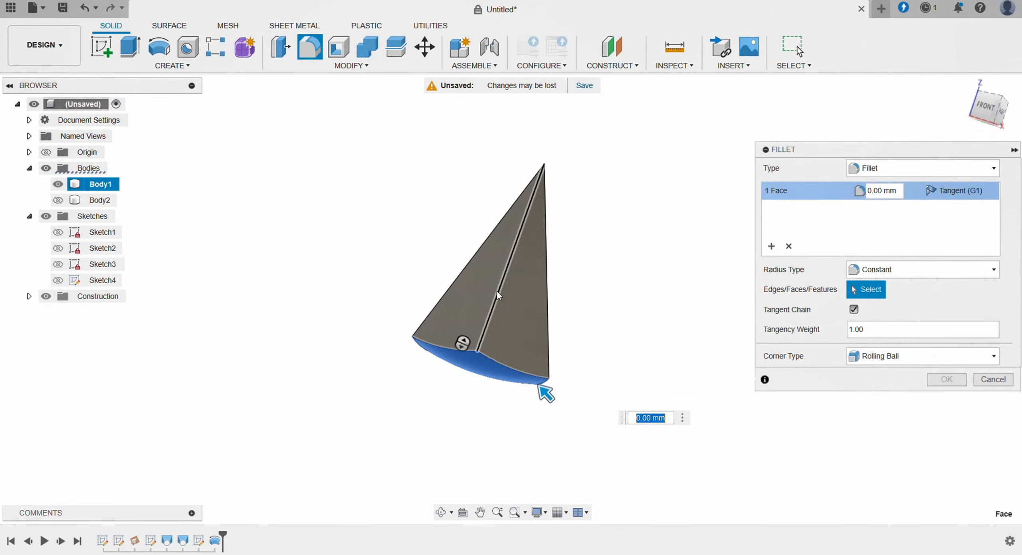
{"action": "left_click", "coordinate": [497, 292]}
{"action": "left_click", "coordinate": [547, 295]}
{"action": "middle_click_drag", "start_coordinate": [573, 267], "coordinate": [482, 303], "text": "shift"}
{"action": "left_click", "coordinate": [477, 298]}
{"action": "left_click", "coordinate": [473, 245]}
{"action": "middle_click_drag", "start_coordinate": [481, 200], "coordinate": [492, 237], "text": "shift"}
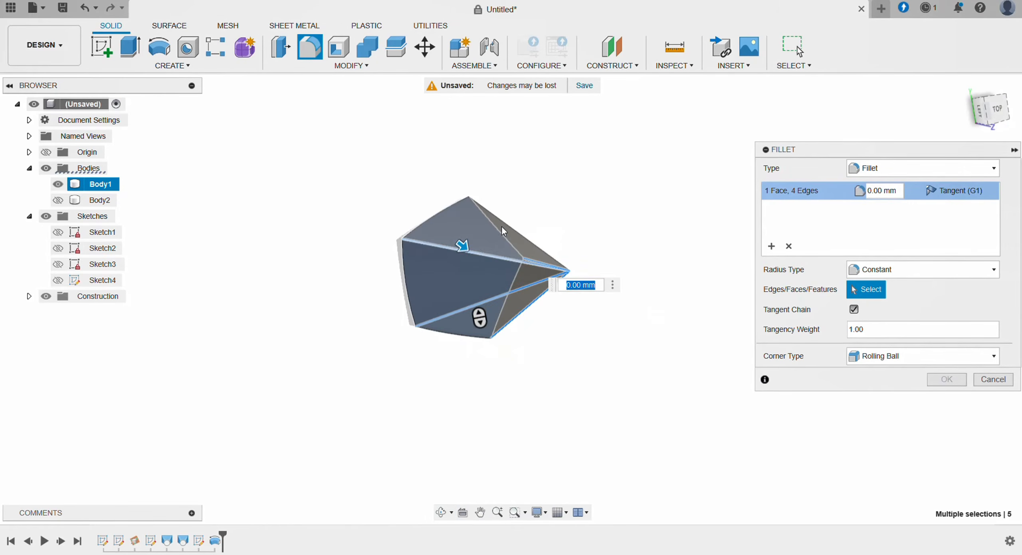
{"action": "left_click", "coordinate": [505, 224]}
{"action": "left_click", "coordinate": [897, 190]}
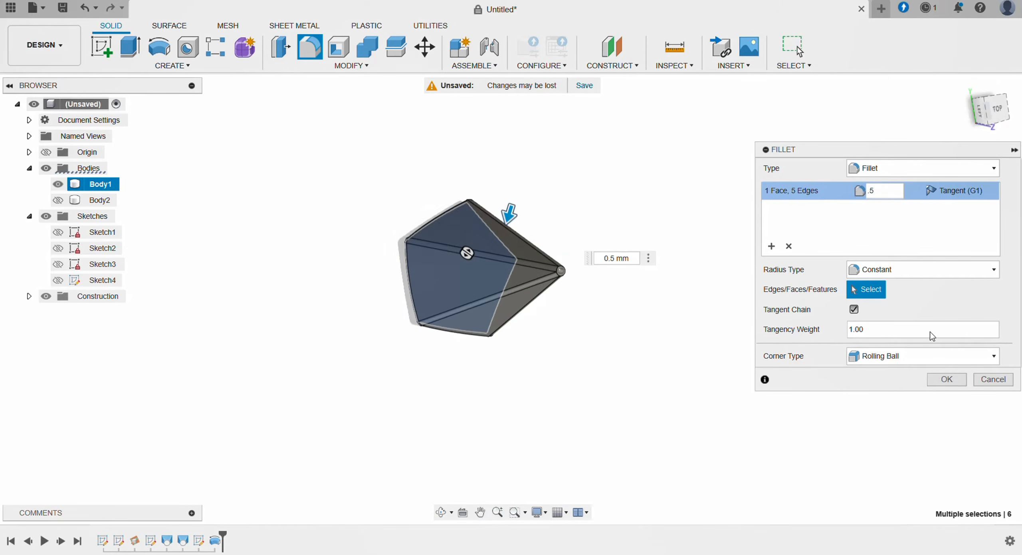
{"action": "left_click", "coordinate": [945, 380]}
{"action": "middle_click_drag", "start_coordinate": [647, 308], "coordinate": [607, 293], "text": "shift"}
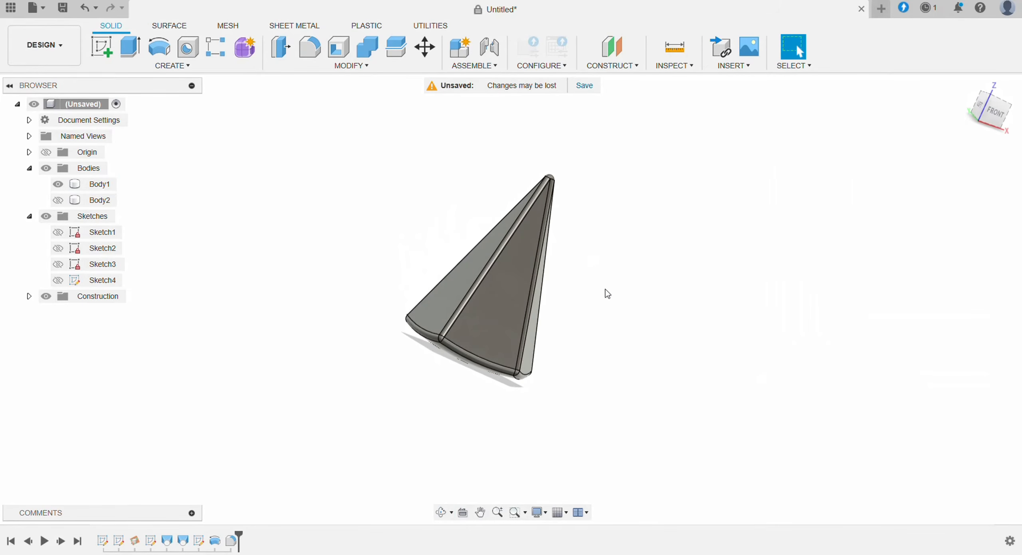
Apply the EPX 150 - Air Baked appearance to the pentagonal body.
{"action": "left_click", "coordinate": [339, 70]}
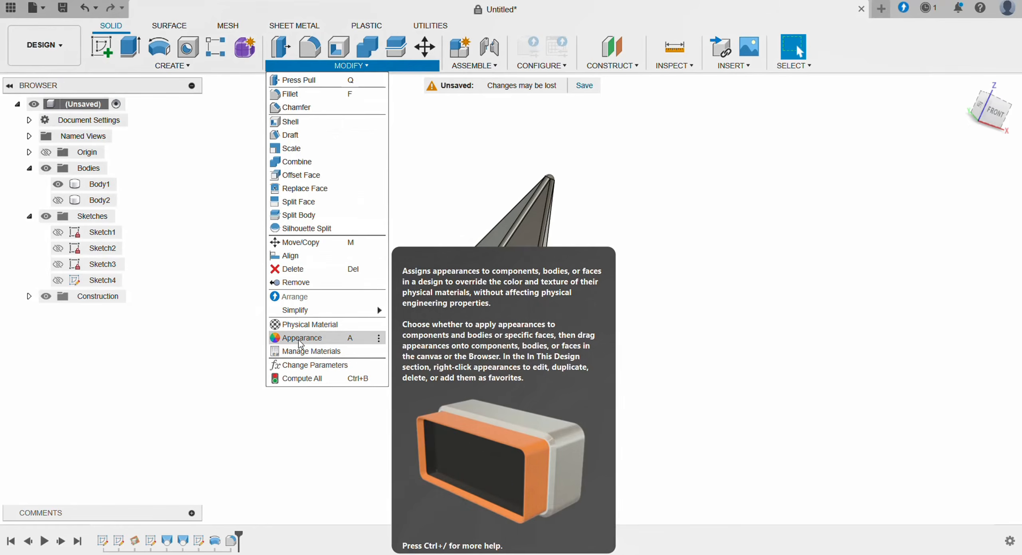
{"action": "left_click", "coordinate": [299, 338]}
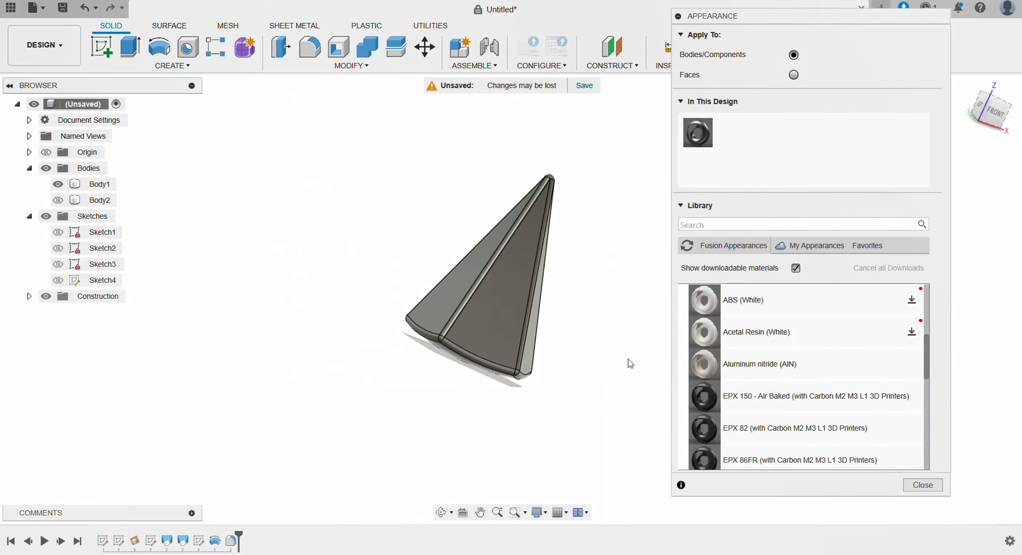
{"action": "left_click_drag", "start_coordinate": [703, 399], "coordinate": [500, 321]}
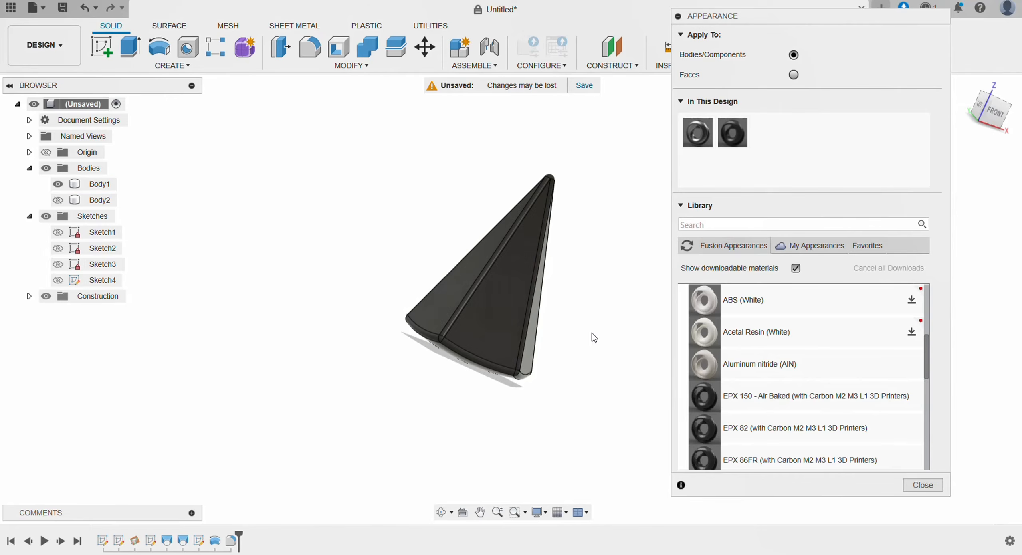
Darken the EPX 150 - Air Baked appearance to RGB 37, 36, 36.
{"action": "right_click", "coordinate": [735, 137]}
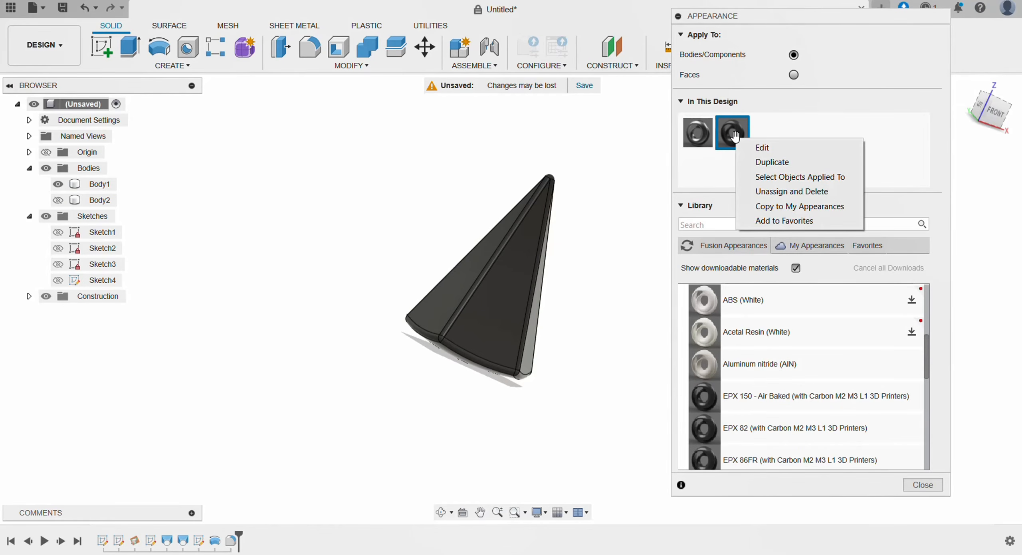
{"action": "left_click", "coordinate": [761, 147]}
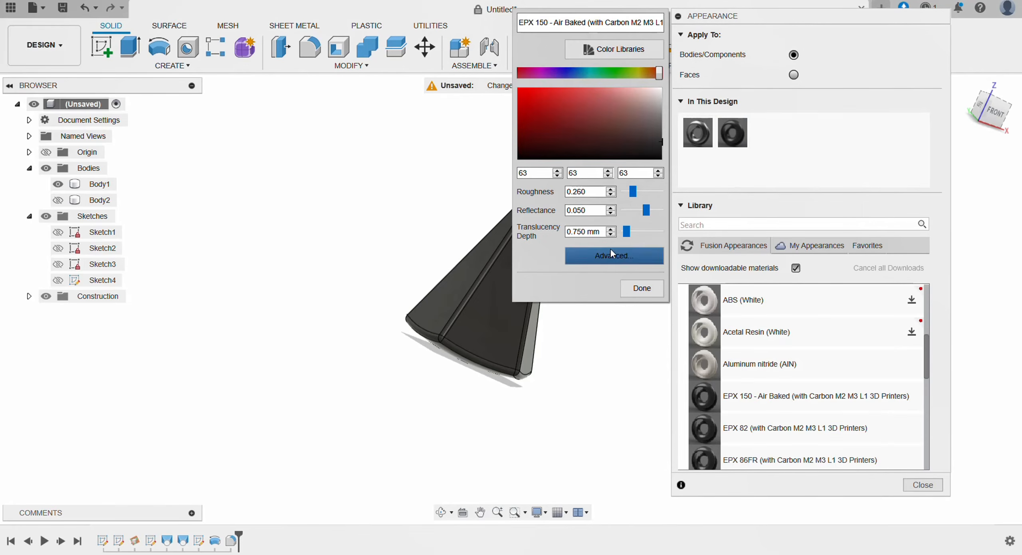
{"action": "left_click", "coordinate": [661, 152]}
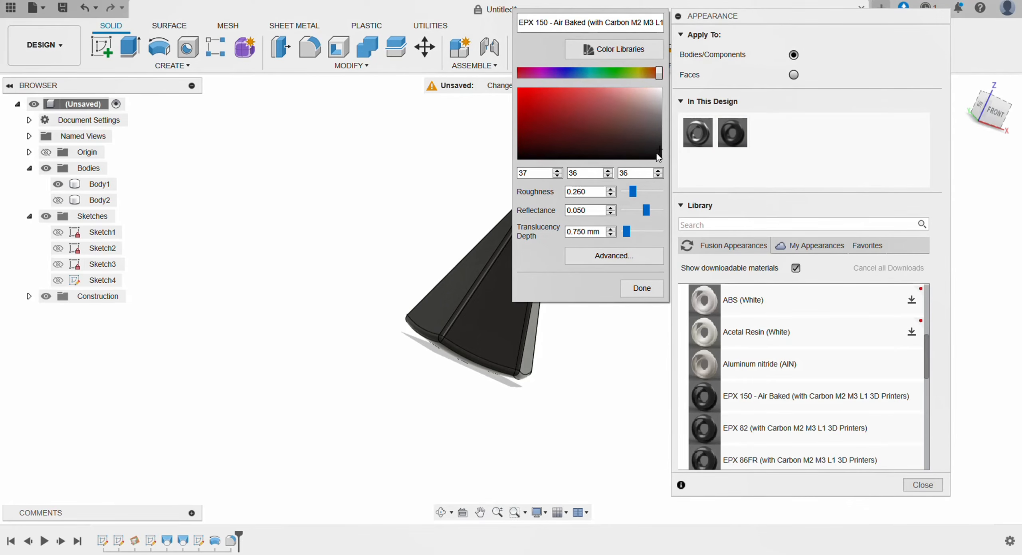
{"action": "left_click", "coordinate": [636, 286]}
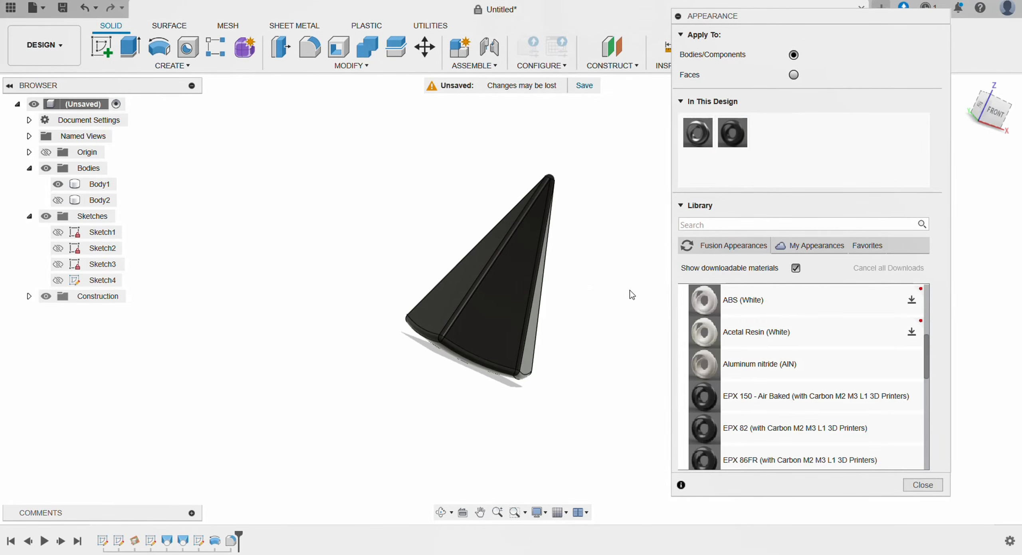
{"action": "middle_click_drag", "start_coordinate": [577, 269], "coordinate": [620, 283], "text": "shift"}
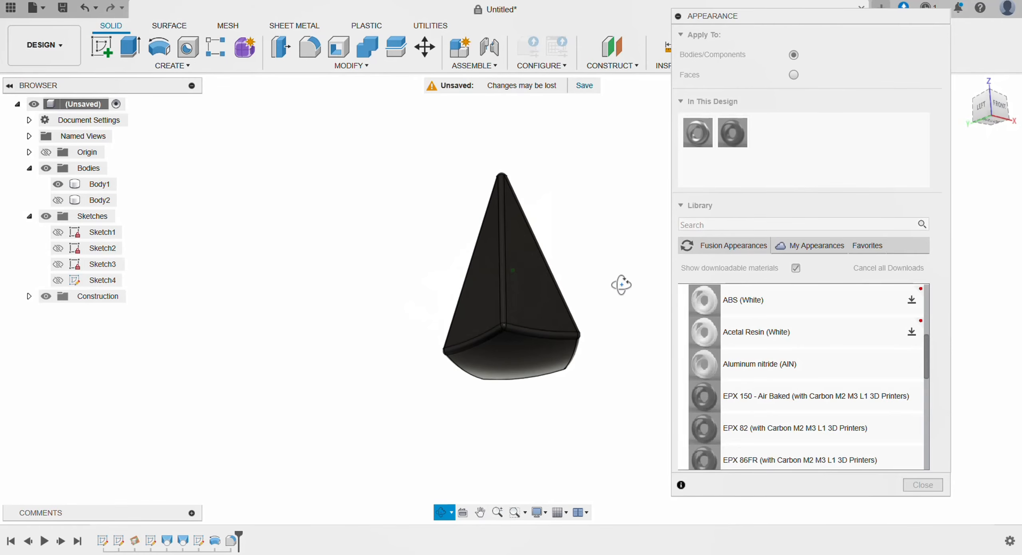
{"action": "middle_click_drag", "start_coordinate": [612, 179], "coordinate": [579, 207], "text": "shift"}
Show the hexagonal body, hide the pentagonal one and close the appearance settings.
{"action": "left_click", "coordinate": [56, 199]}
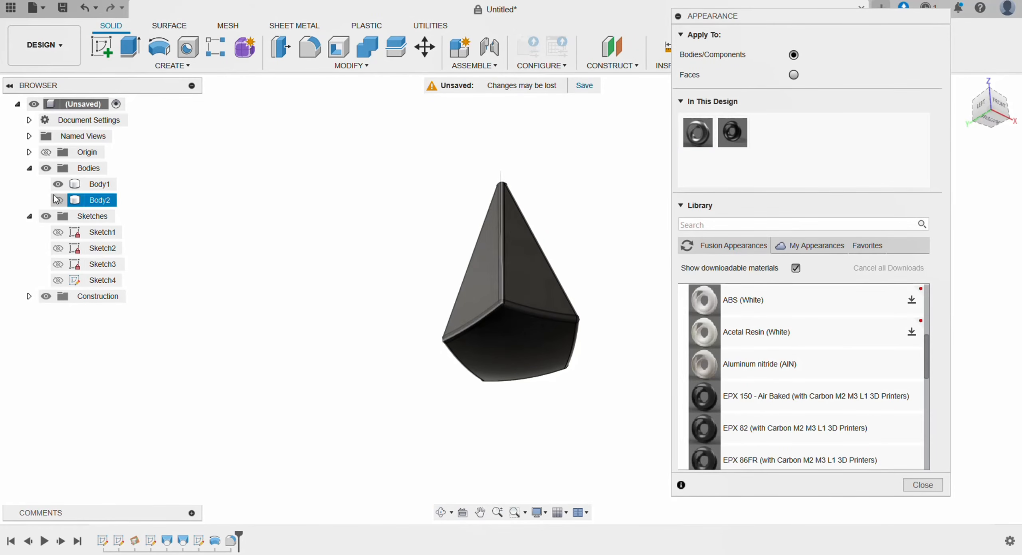
{"action": "left_click", "coordinate": [57, 184]}
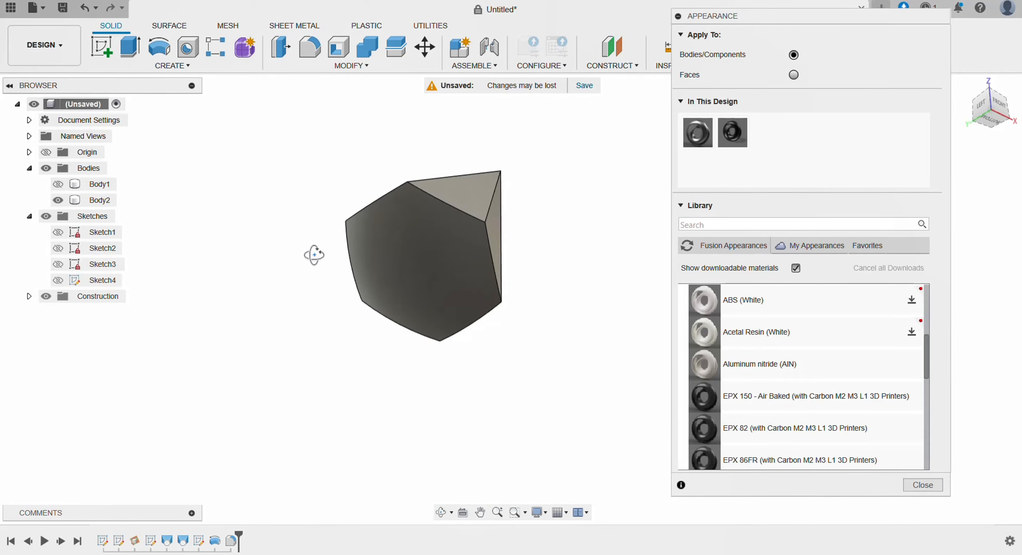
{"action": "middle_click_drag", "start_coordinate": [314, 255], "coordinate": [315, 274], "text": "shift"}
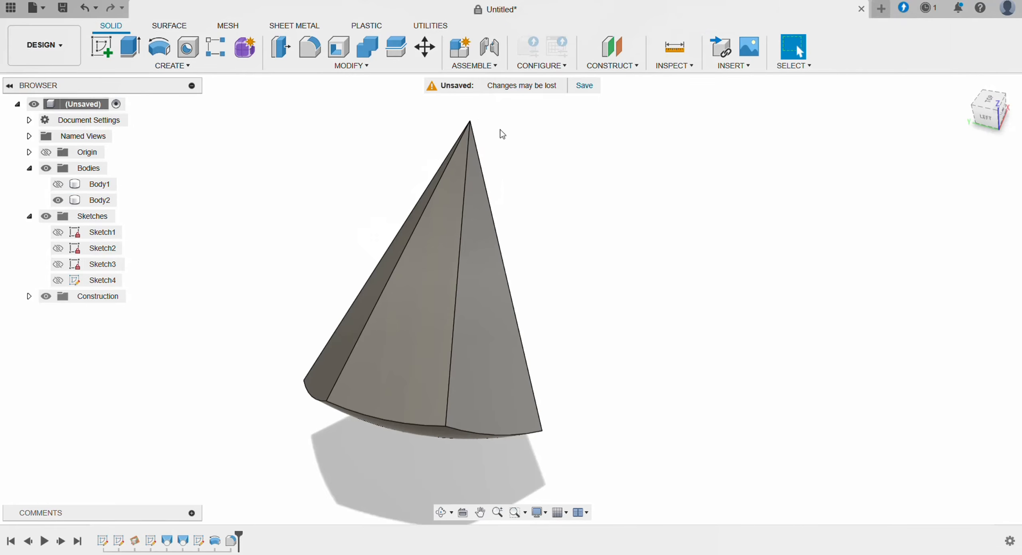
Start a constant-radius fillet on the hexagonal body's six side edges that meet at the apex.
{"action": "left_click", "coordinate": [341, 67]}
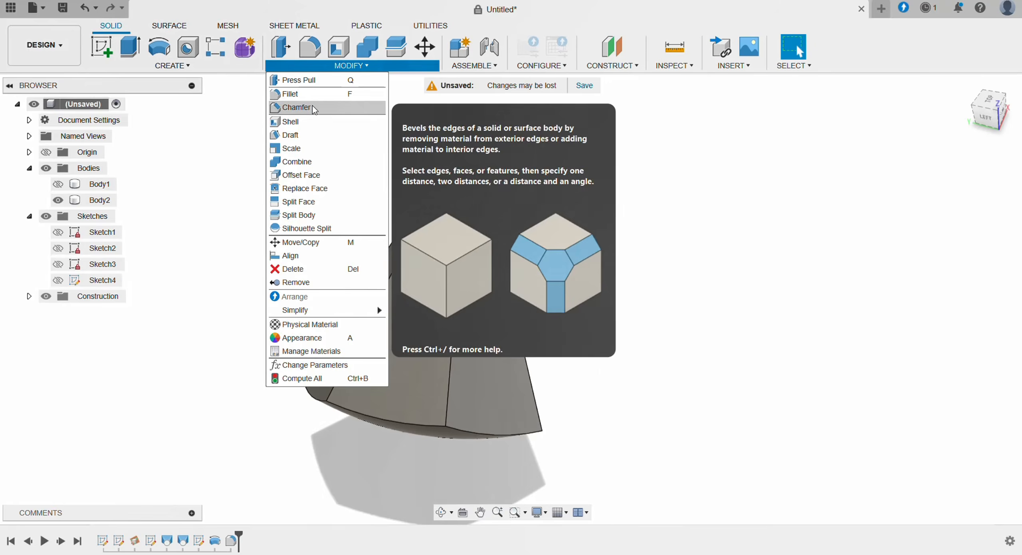
{"action": "left_click", "coordinate": [315, 100]}
{"action": "left_click", "coordinate": [426, 206]}
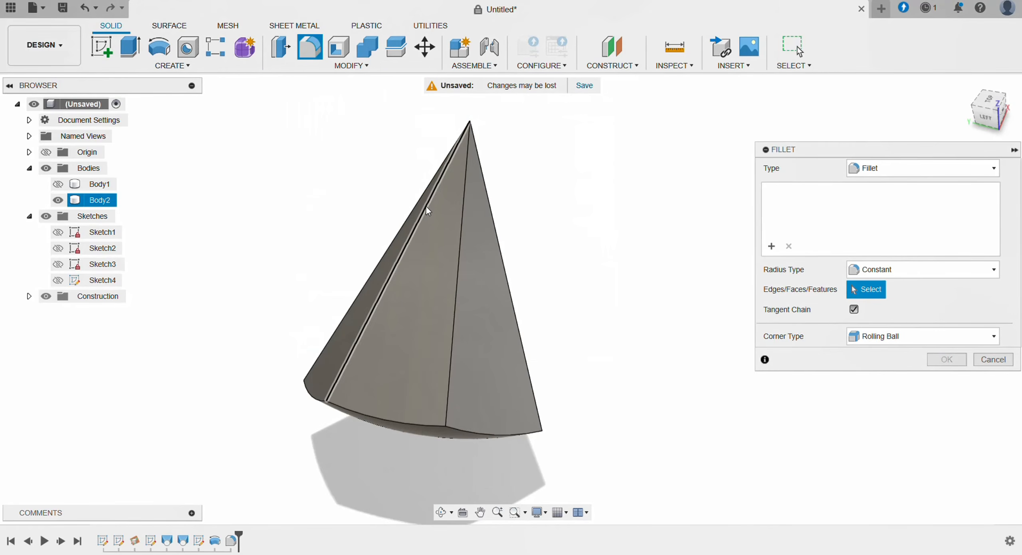
{"action": "left_click", "coordinate": [462, 240]}
{"action": "left_click", "coordinate": [498, 249]}
{"action": "middle_click_drag", "start_coordinate": [509, 207], "coordinate": [498, 279], "text": "shift"}
{"action": "left_click", "coordinate": [485, 272]}
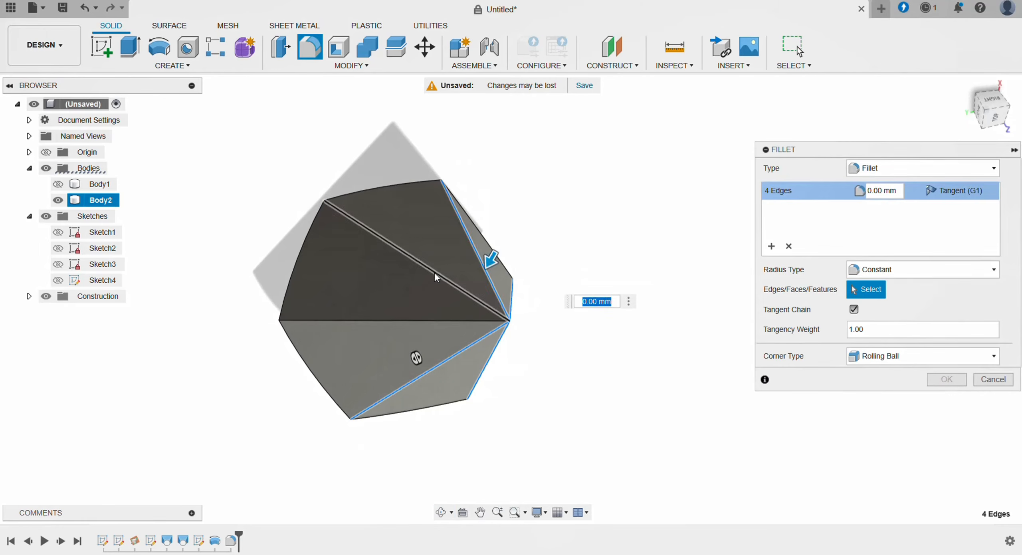
{"action": "left_click", "coordinate": [435, 273]}
{"action": "left_click", "coordinate": [407, 318]}
{"action": "middle_click_drag", "start_coordinate": [436, 276], "coordinate": [484, 235], "text": "shift"}
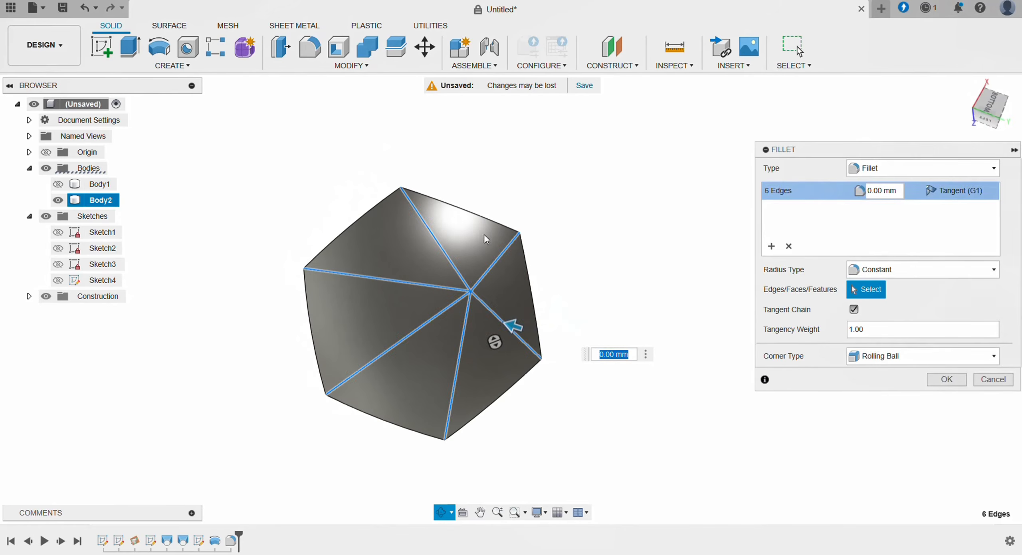
Add the six curved outer edges of the hexagonal body to the fillet and apply a 0.5 mm radius.
{"action": "left_click", "coordinate": [524, 272]}
{"action": "left_click", "coordinate": [519, 310]}
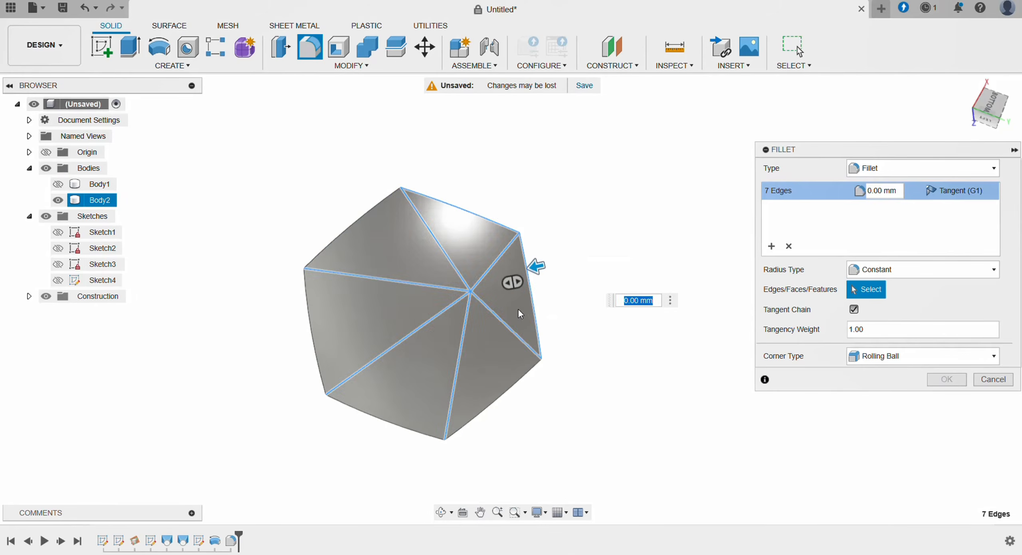
{"action": "left_click", "coordinate": [521, 383]}
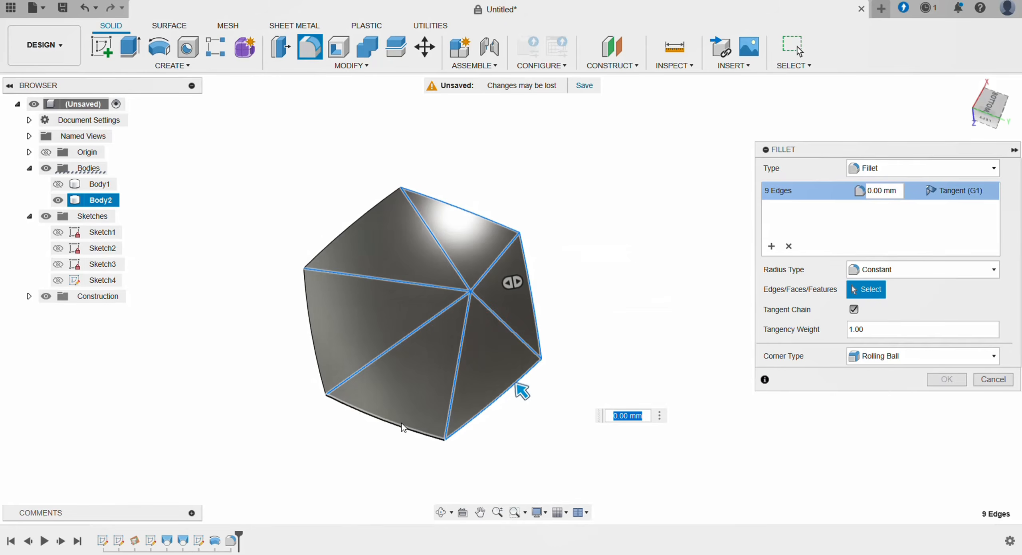
{"action": "left_click", "coordinate": [401, 423]}
{"action": "left_click", "coordinate": [316, 254]}
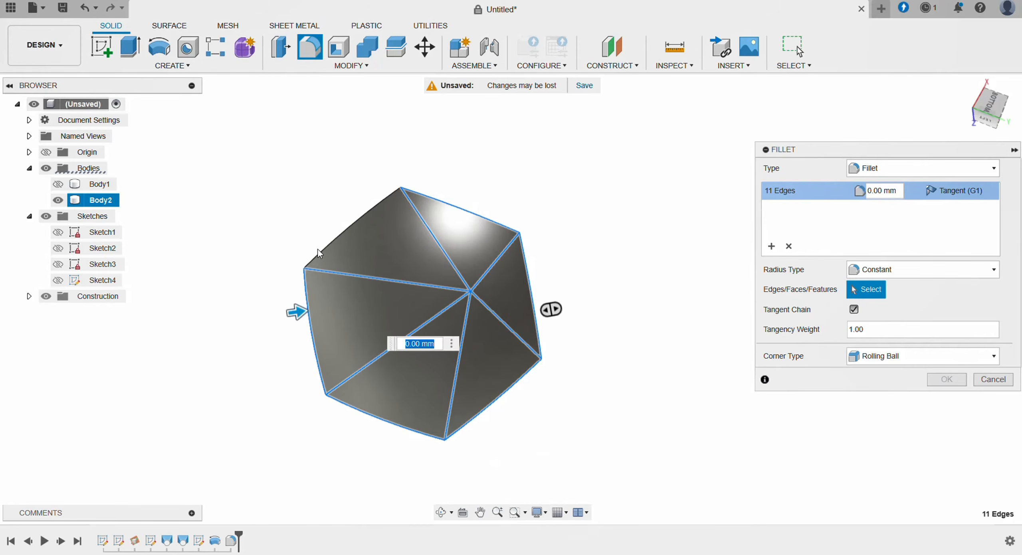
{"action": "left_click", "coordinate": [320, 252]}
{"action": "type", "text": ".5"}
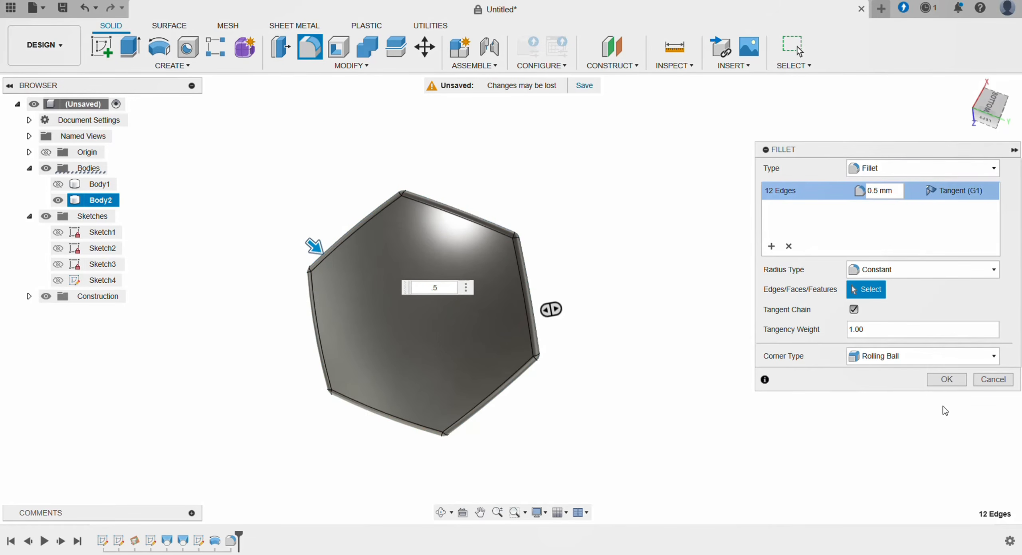
{"action": "key", "text": "Return"}
Apply a light off-white appearance to the hexagonal body and close the appearance settings.
{"action": "middle_click_drag", "start_coordinate": [667, 335], "coordinate": [449, 143], "text": "shift"}
{"action": "left_click", "coordinate": [362, 70]}
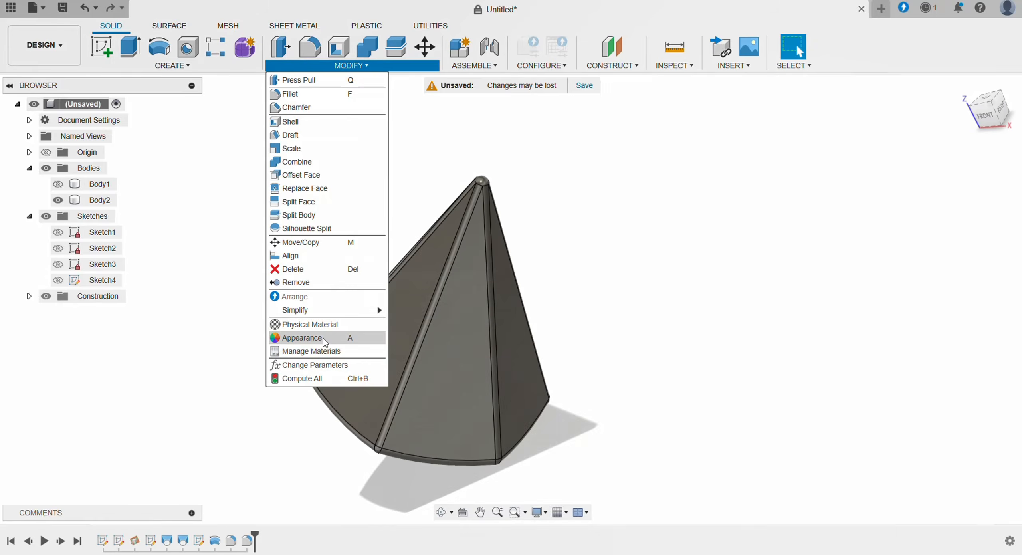
{"action": "key", "text": "Escape"}
{"action": "left_click_drag", "start_coordinate": [729, 301], "coordinate": [485, 317]}
{"action": "key", "text": "Escape"}
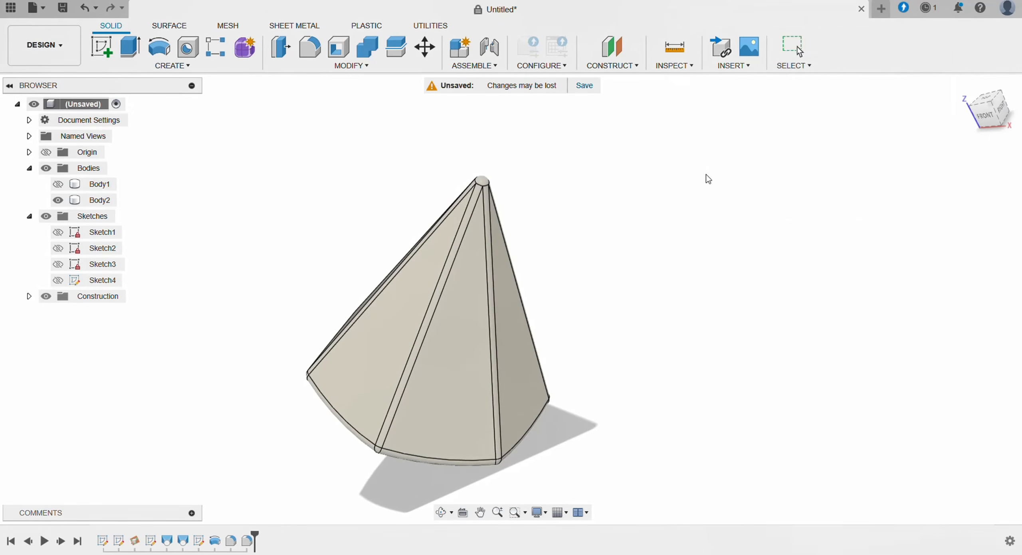
{"action": "middle_click_drag", "start_coordinate": [691, 176], "coordinate": [606, 262], "text": "shift"}
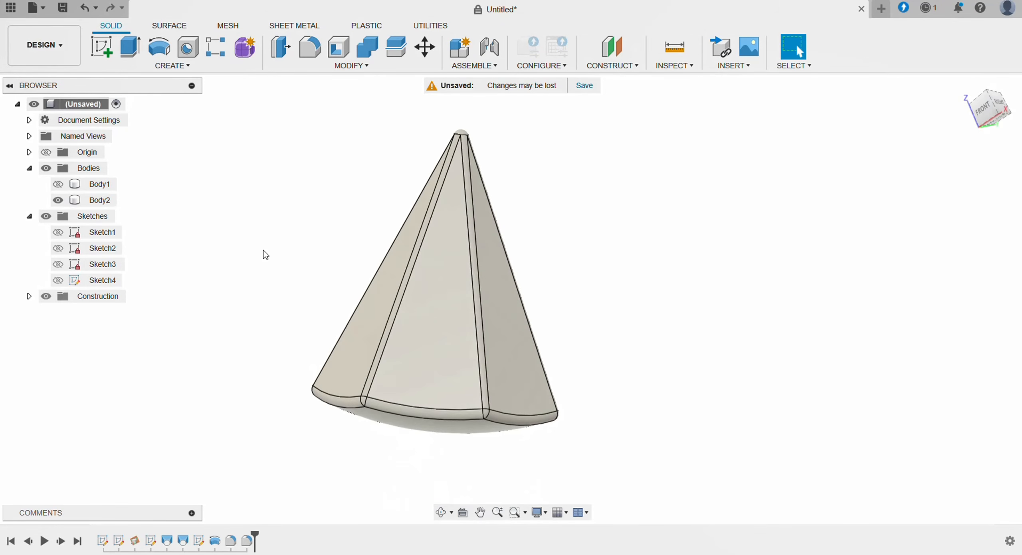
Show the black pentagonal body alongside the hexagonal body.
{"action": "left_click", "coordinate": [60, 184]}
{"action": "left_click", "coordinate": [59, 185]}
{"action": "middle_click_drag", "start_coordinate": [609, 303], "coordinate": [601, 336], "text": "shift"}
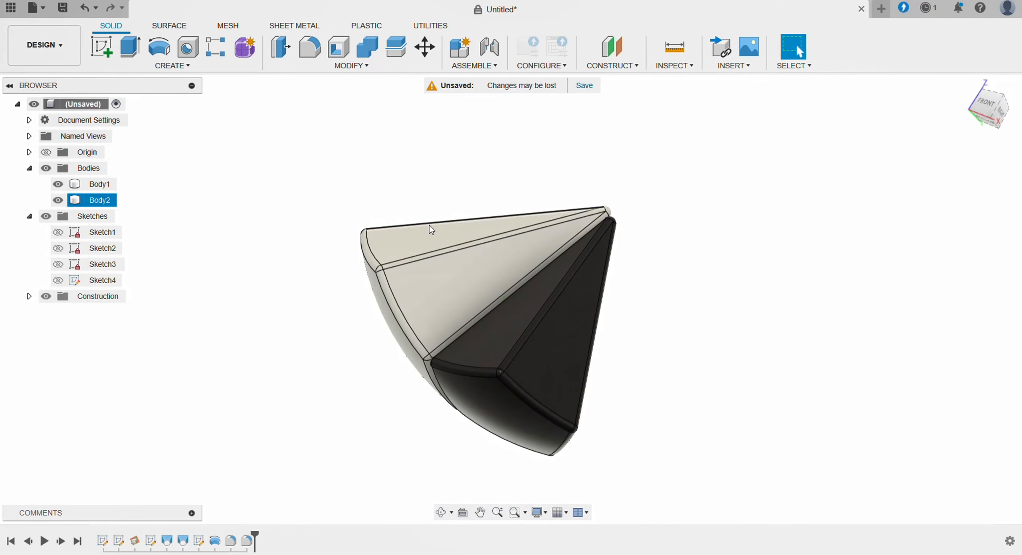
Create a full circular pattern of the hexagonal body about the vertical Z axis with a quantity of 5.
{"action": "left_click", "coordinate": [172, 66]}
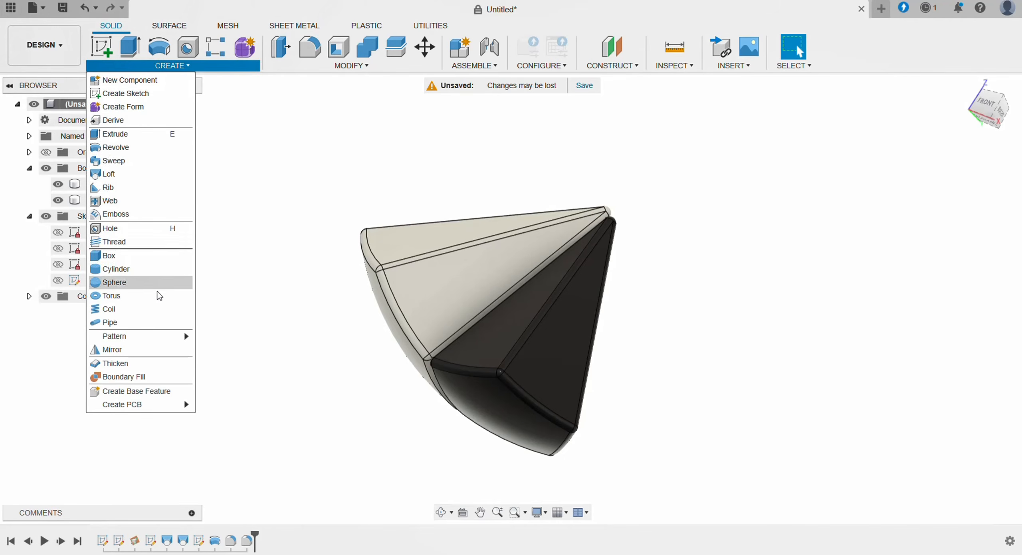
{"action": "mouse_move", "coordinate": [182, 340]}
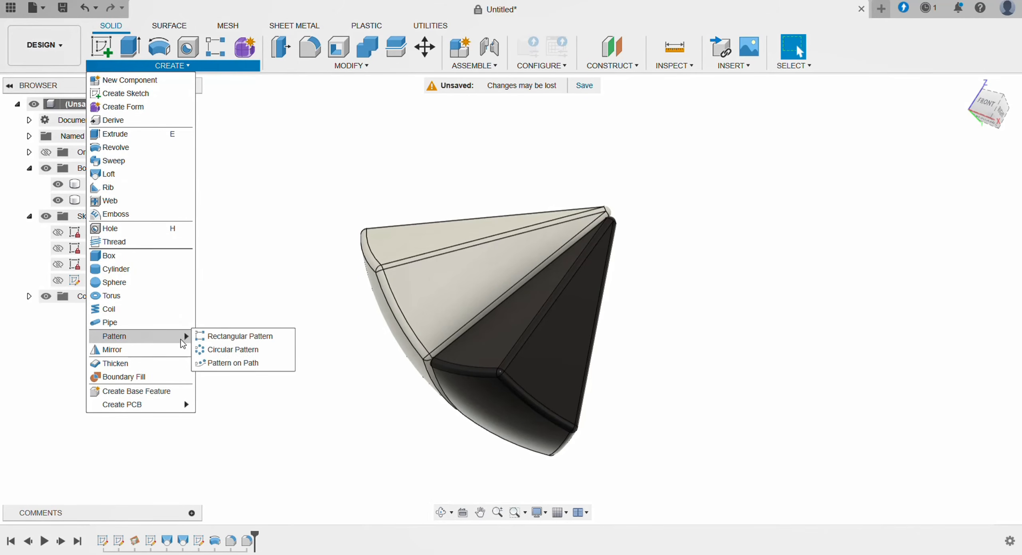
{"action": "left_click", "coordinate": [217, 350]}
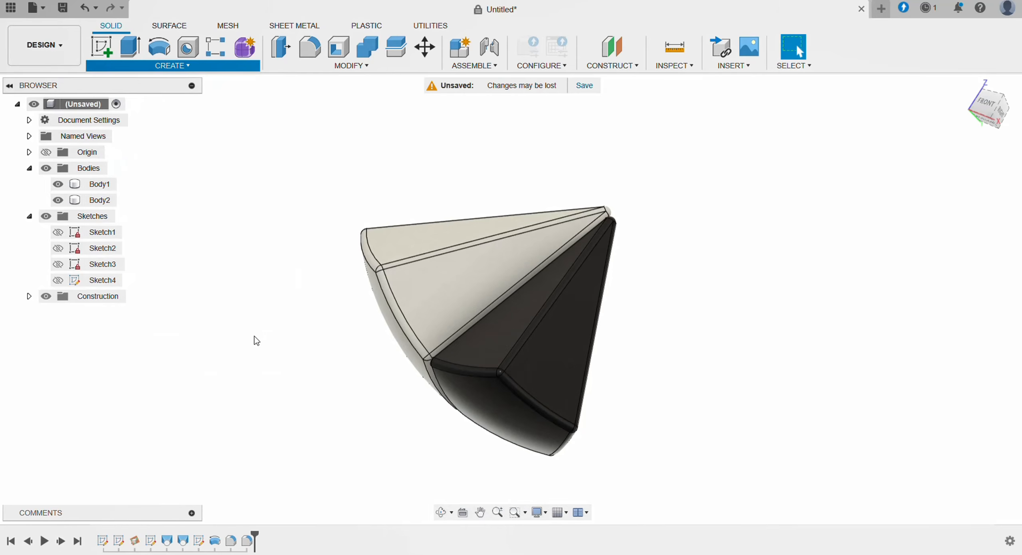
{"action": "left_click", "coordinate": [375, 282]}
{"action": "middle_click_drag", "start_coordinate": [638, 197], "coordinate": [659, 241], "text": "shift"}
{"action": "left_click", "coordinate": [938, 227]}
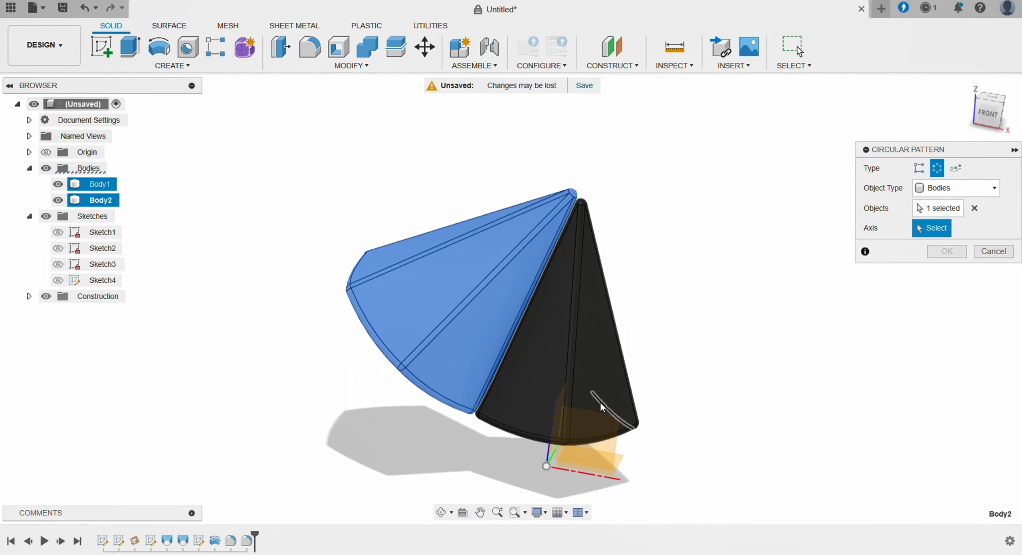
{"action": "left_click", "coordinate": [555, 418]}
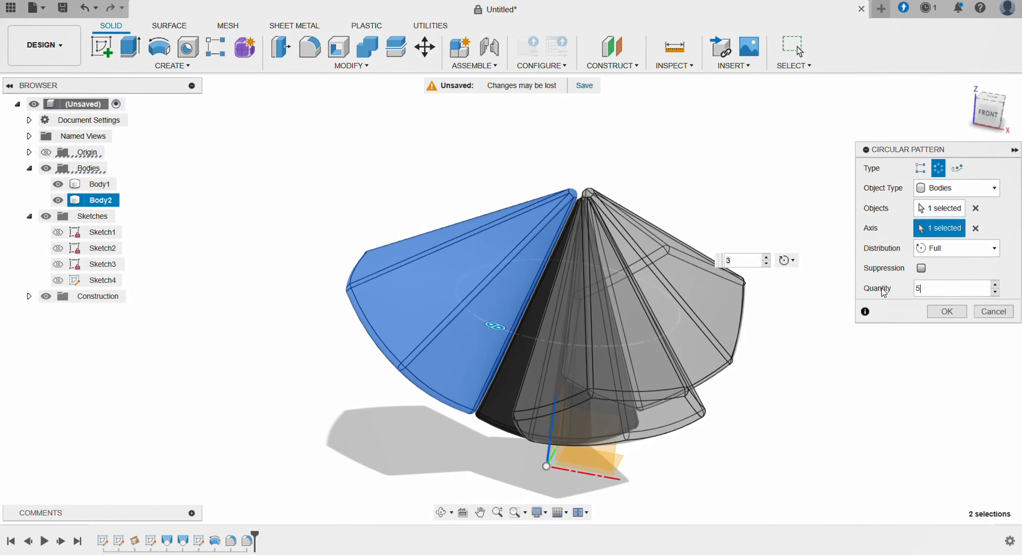
{"action": "left_click_drag", "start_coordinate": [726, 162], "coordinate": [717, 208], "text": "shift"}
{"action": "middle_click_drag", "start_coordinate": [718, 208], "coordinate": [712, 196], "text": "shift"}
{"action": "left_click", "coordinate": [938, 313]}
{"action": "middle_click_drag", "start_coordinate": [878, 307], "coordinate": [760, 216], "text": "shift"}
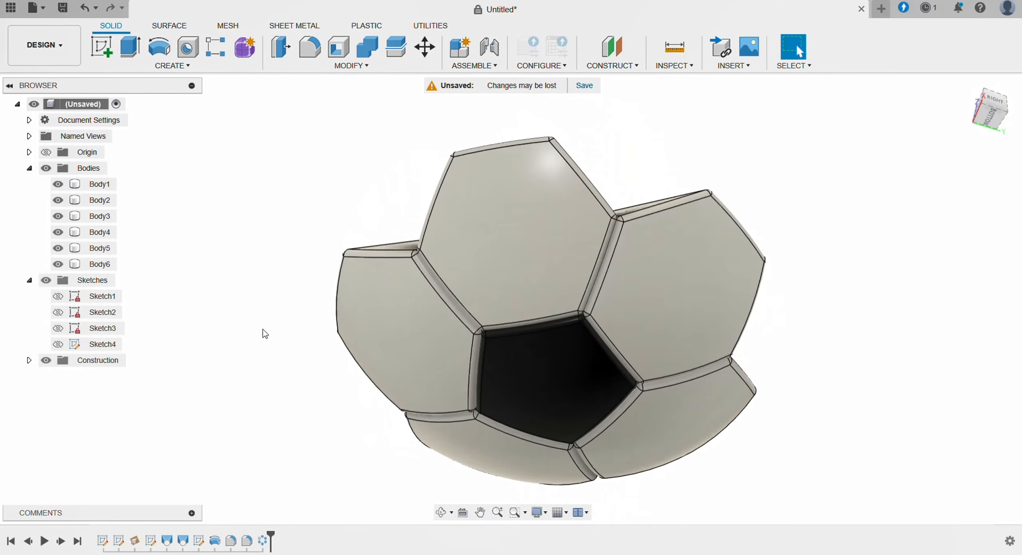
Start a circular pattern of the pentagonal body about the Sketch2 centre line of the adjacent hexagonal body, with a quantity of 2.
{"action": "left_click", "coordinate": [175, 66]}
{"action": "mouse_move", "coordinate": [191, 340]}
{"action": "left_click", "coordinate": [234, 348]}
{"action": "left_click", "coordinate": [498, 355]}
{"action": "mouse_move", "coordinate": [499, 320]}
{"action": "middle_mouse_down", "text": "shift"}
{"action": "mouse_move", "coordinate": [351, 232]}
{"action": "mouse_move", "coordinate": [354, 276]}
{"action": "middle_mouse_up", "text": "shift"}
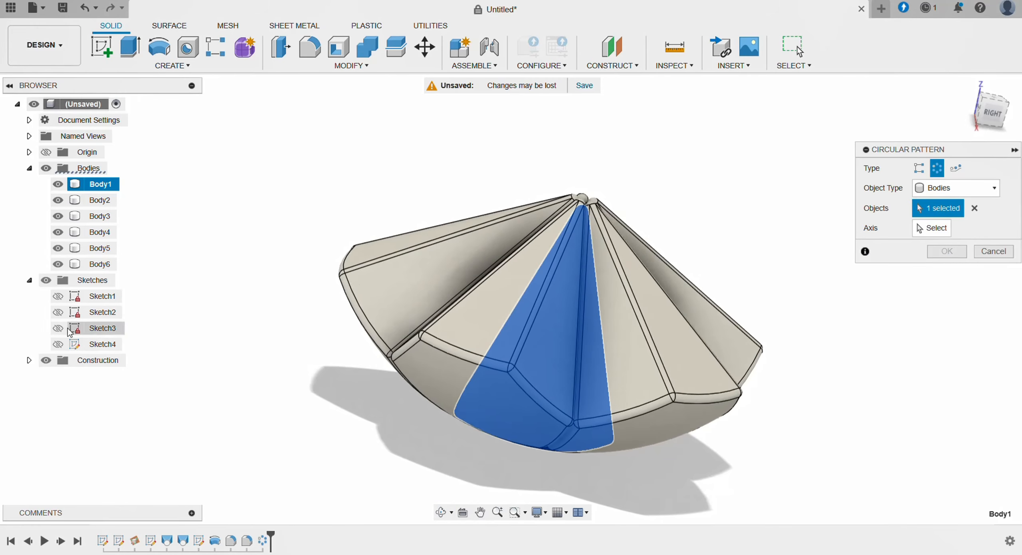
{"action": "left_click", "coordinate": [58, 311]}
{"action": "mouse_move", "coordinate": [187, 322]}
{"action": "middle_mouse_down", "text": "shift"}
{"action": "mouse_move", "coordinate": [237, 279]}
{"action": "mouse_move", "coordinate": [215, 292]}
{"action": "mouse_move", "coordinate": [187, 265]}
{"action": "middle_mouse_up", "text": "shift"}
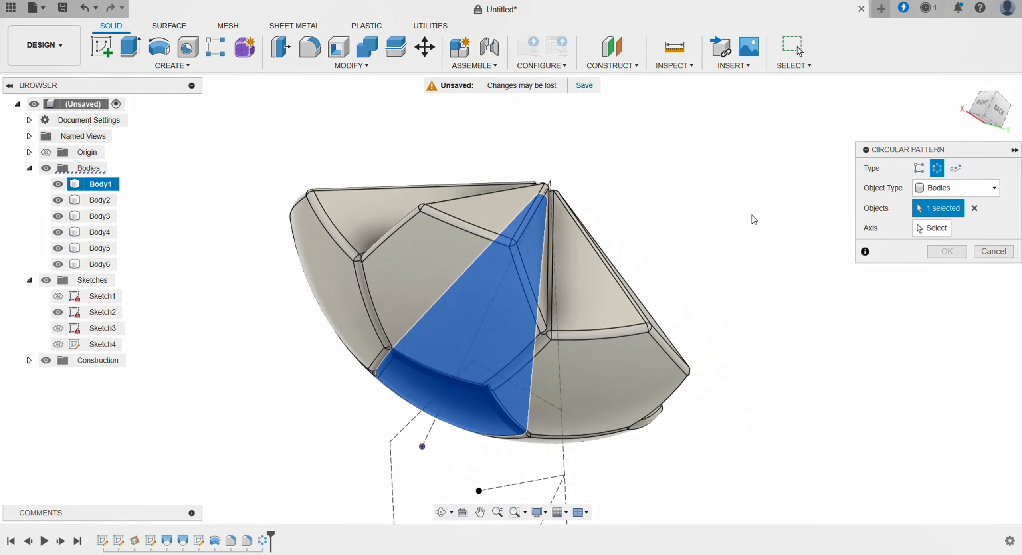
{"action": "left_click", "coordinate": [560, 370]}
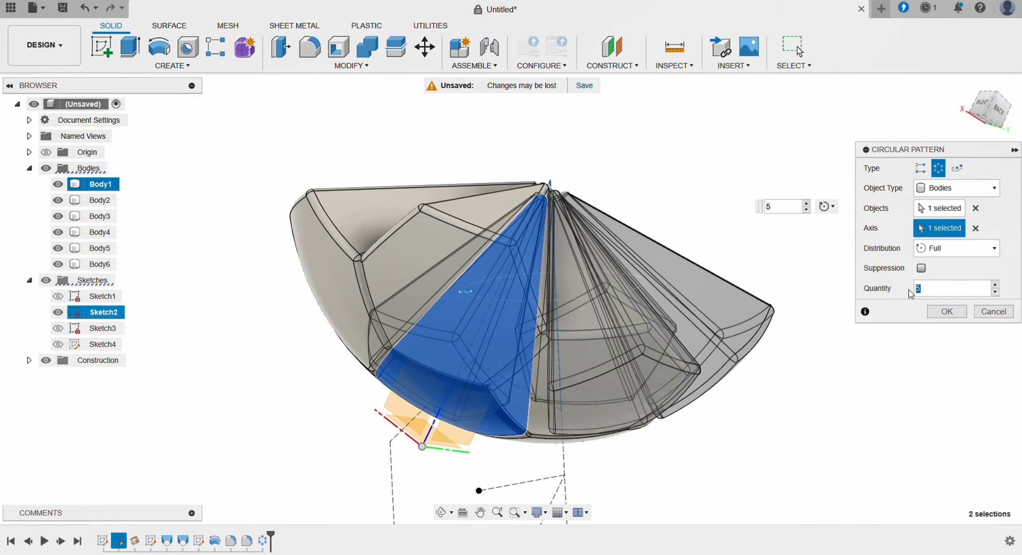
{"action": "mouse_move", "coordinate": [771, 258]}
{"action": "middle_mouse_down", "text": "shift"}
{"action": "mouse_move", "coordinate": [741, 208]}
{"action": "mouse_move", "coordinate": [760, 243]}
{"action": "mouse_move", "coordinate": [783, 258]}
{"action": "middle_mouse_up", "text": "shift"}
{"action": "middle_click_drag", "start_coordinate": [793, 319], "coordinate": [790, 354], "text": "shift"}
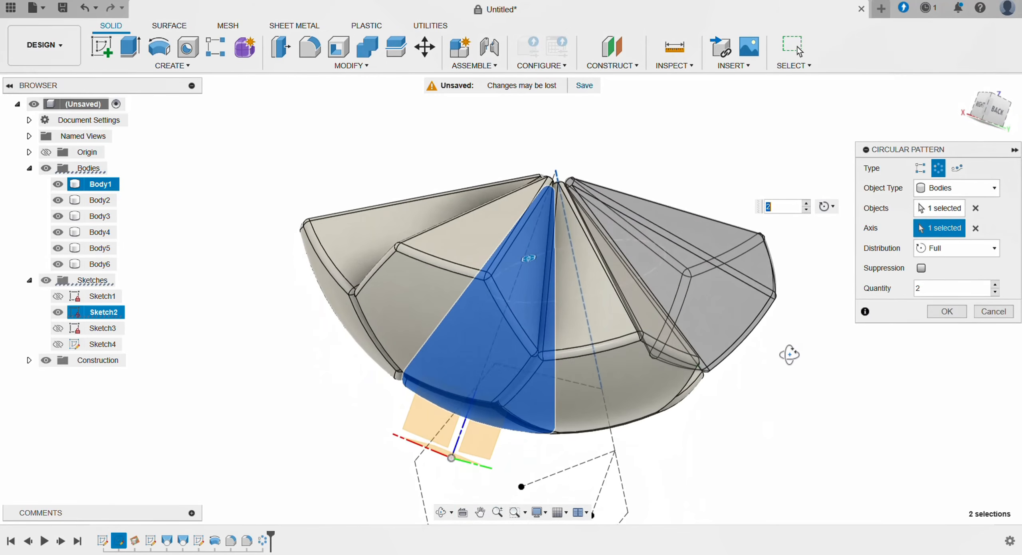
Set the pentagonal body's pattern to a partial distribution with a 120° angle and create it.
{"action": "left_click", "coordinate": [950, 256]}
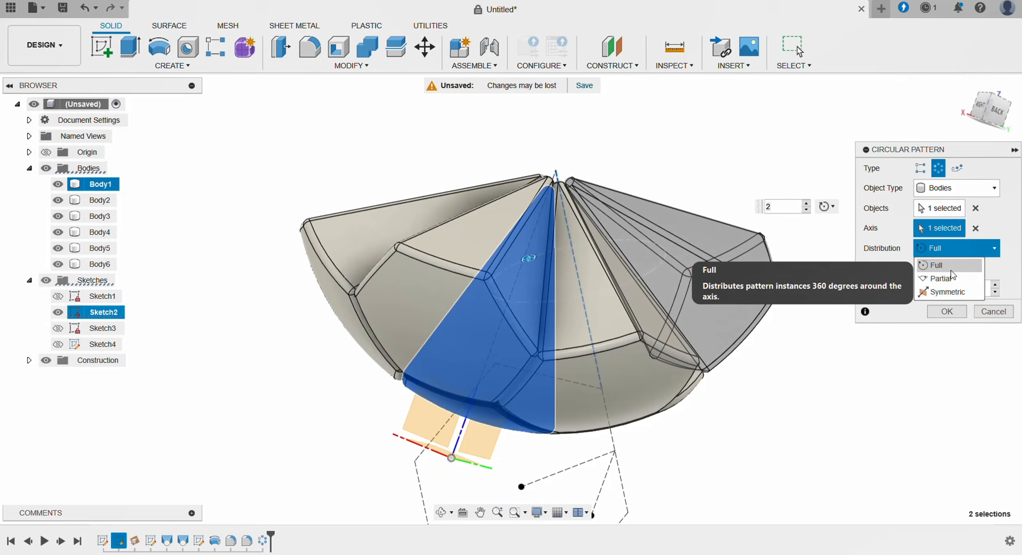
{"action": "left_click", "coordinate": [951, 276]}
{"action": "middle_click_drag", "start_coordinate": [776, 343], "coordinate": [759, 287], "text": "shift"}
{"action": "type", "text": "120"}
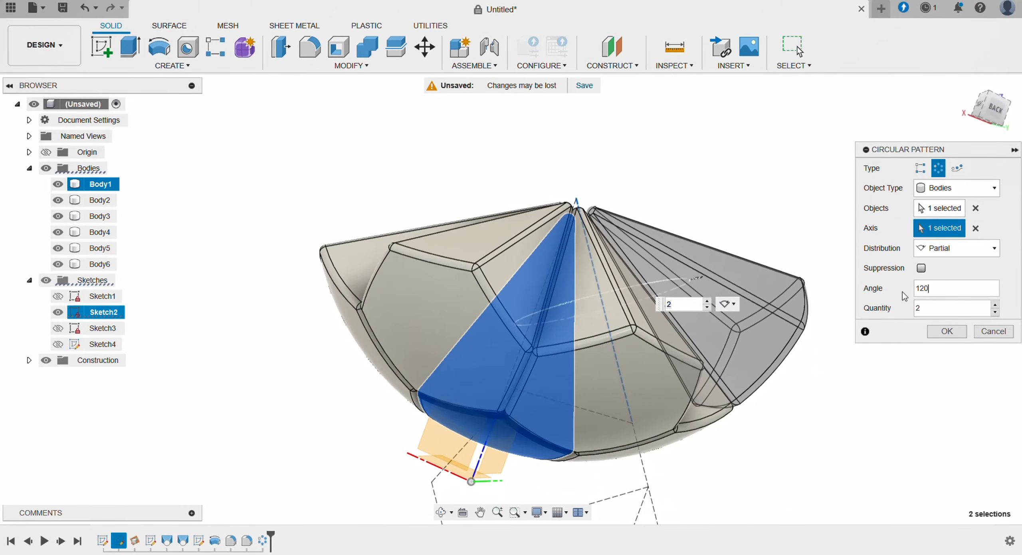
{"action": "middle_click_drag", "start_coordinate": [769, 359], "coordinate": [647, 371], "text": "shift"}
{"action": "left_click", "coordinate": [953, 332]}
{"action": "scroll", "coordinate": [919, 414], "scroll_direction": "down", "scroll_amount": 6}
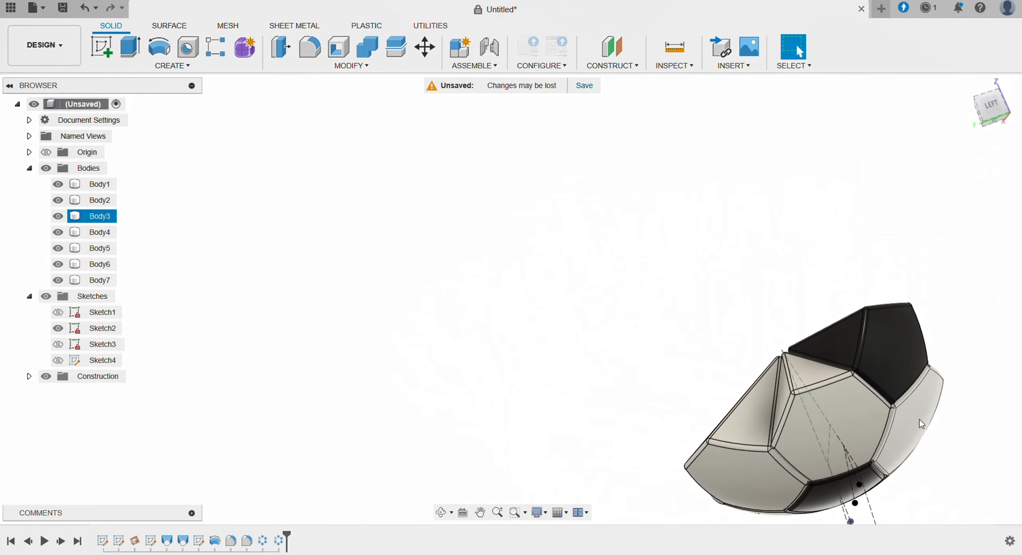
{"action": "scroll", "coordinate": [777, 364], "scroll_direction": "up", "scroll_amount": 6}
Mirror the original hexagonal body (Body2) across its own flat side face as a new body.
{"action": "middle_click_drag", "start_coordinate": [689, 318], "coordinate": [675, 381], "text": "shift"}
{"action": "left_click", "coordinate": [174, 66]}
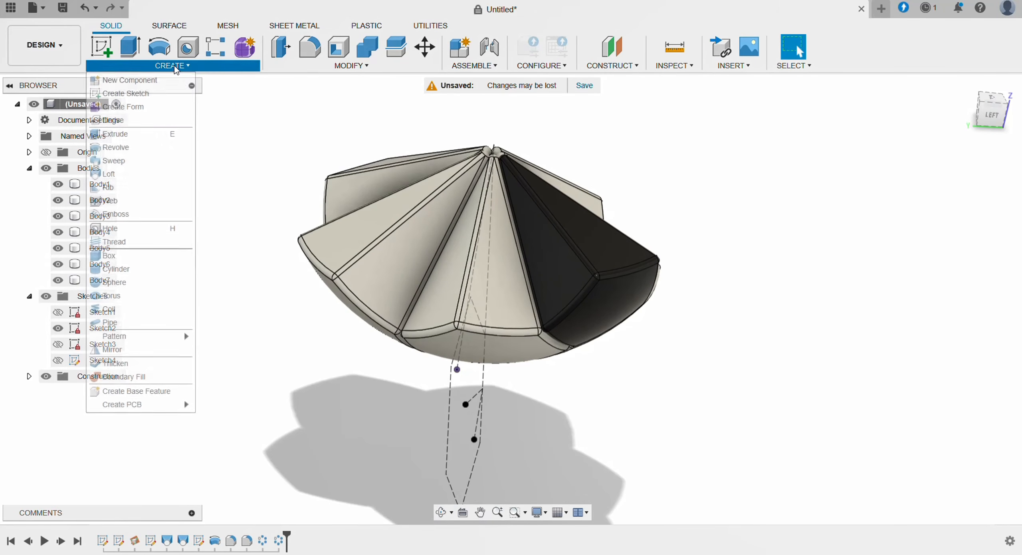
{"action": "left_click", "coordinate": [115, 350]}
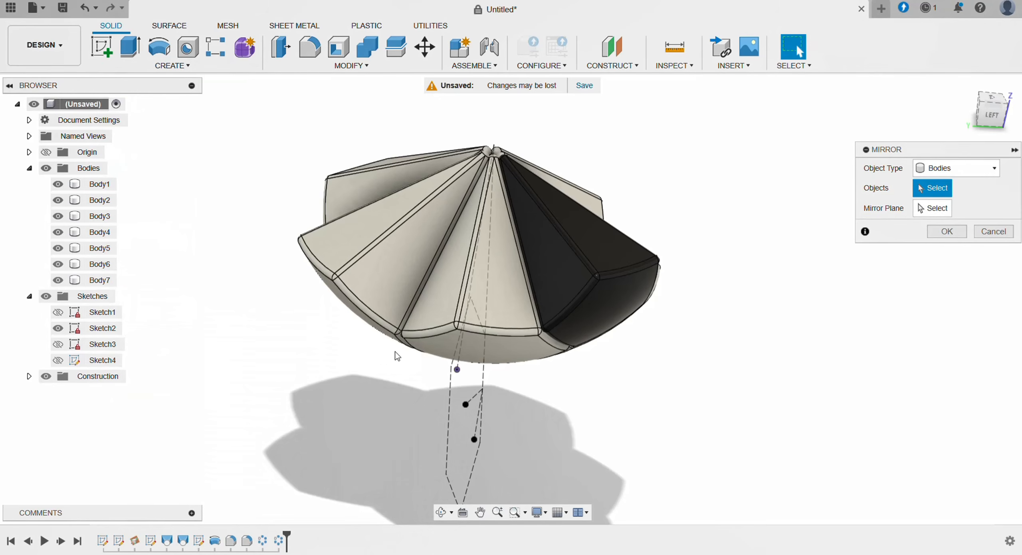
{"action": "left_click", "coordinate": [554, 344]}
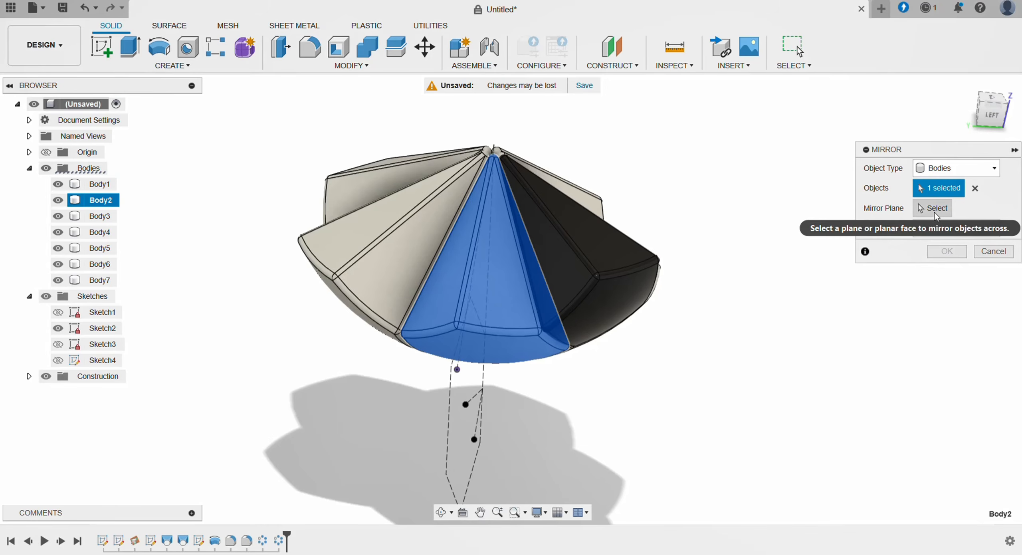
{"action": "left_click", "coordinate": [932, 209]}
{"action": "left_click", "coordinate": [483, 271]}
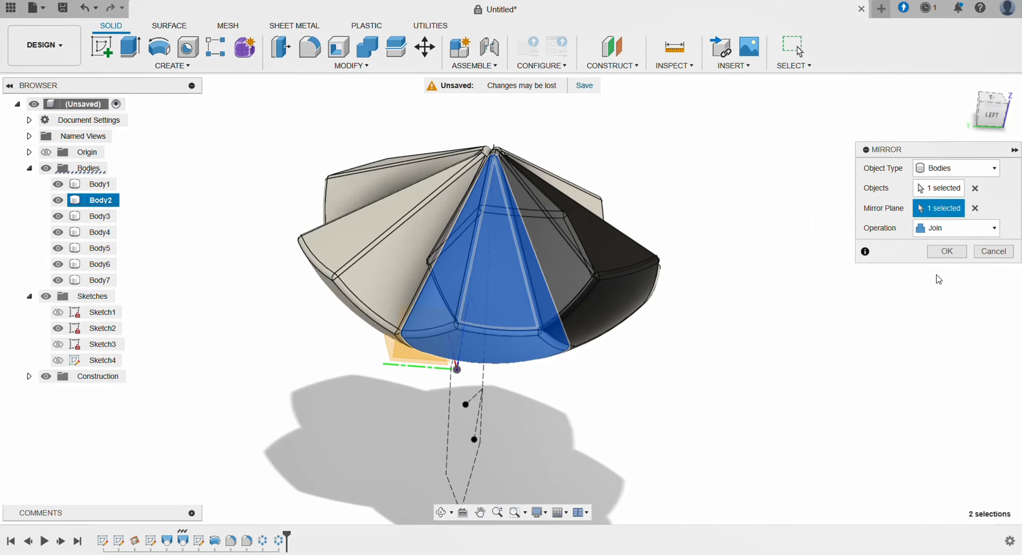
{"action": "left_click", "coordinate": [951, 229]}
{"action": "left_click", "coordinate": [952, 248]}
{"action": "left_click", "coordinate": [951, 251]}
{"action": "middle_click_drag", "start_coordinate": [888, 264], "coordinate": [723, 249], "text": "shift"}
{"action": "scroll", "coordinate": [585, 136], "scroll_direction": "down", "scroll_amount": 2}
{"action": "middle_click_drag", "start_coordinate": [588, 125], "coordinate": [556, 185], "text": "shift"}
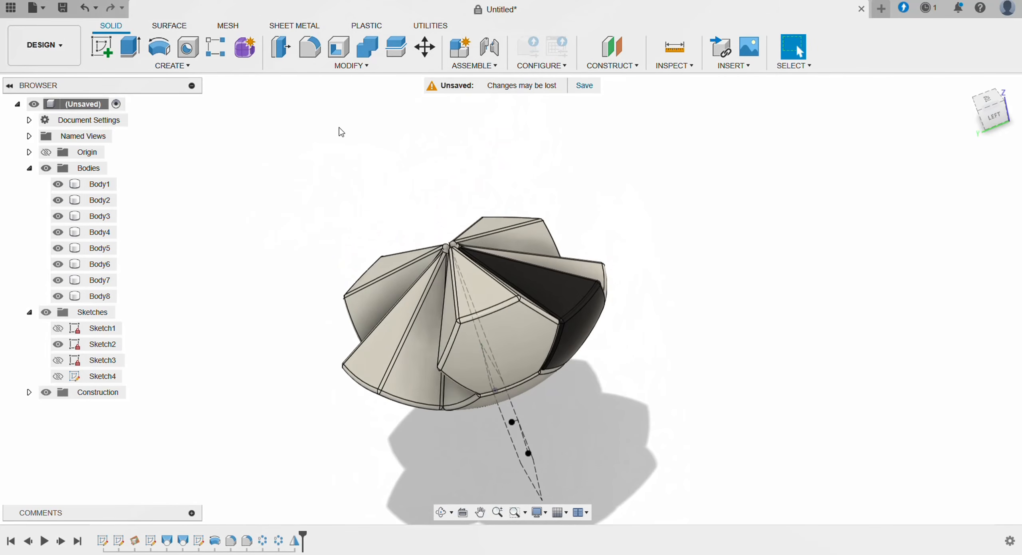
Create a full circular pattern of Body7 and Body8 about the vertical line in Sketch2 with a quantity of 5.
{"action": "left_click", "coordinate": [180, 68]}
{"action": "mouse_move", "coordinate": [120, 338]}
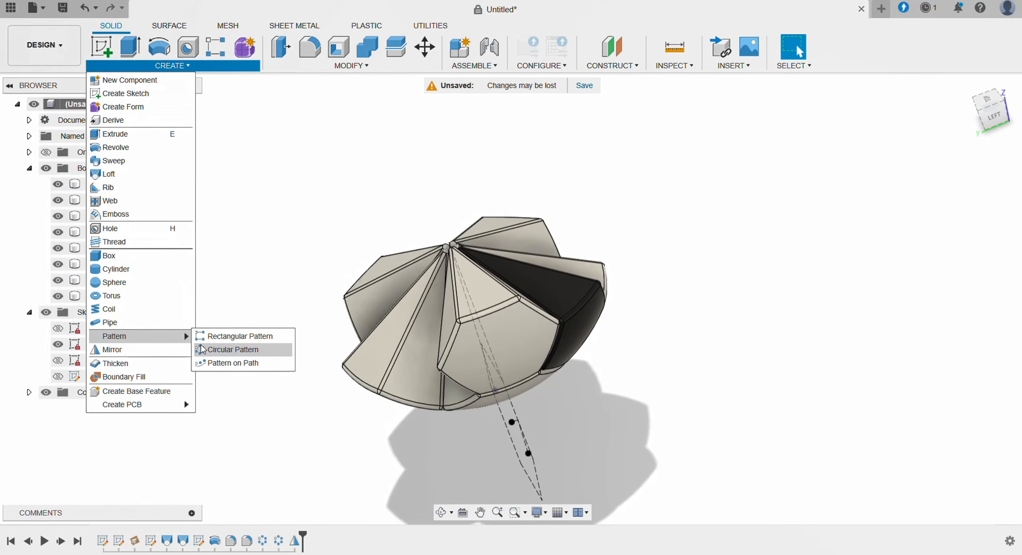
{"action": "left_click", "coordinate": [201, 350]}
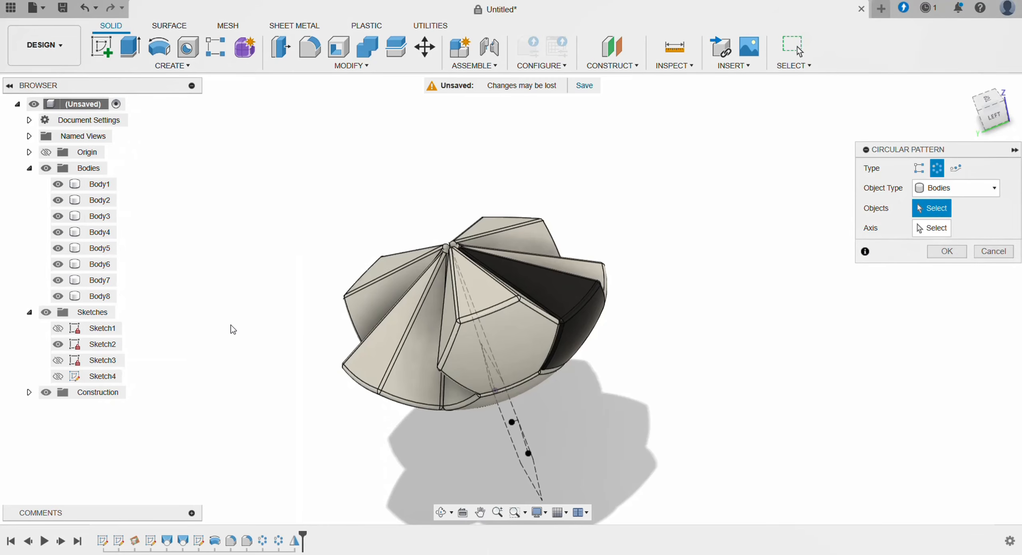
{"action": "left_click", "coordinate": [513, 328]}
{"action": "middle_click_drag", "start_coordinate": [758, 293], "coordinate": [799, 250], "text": "shift"}
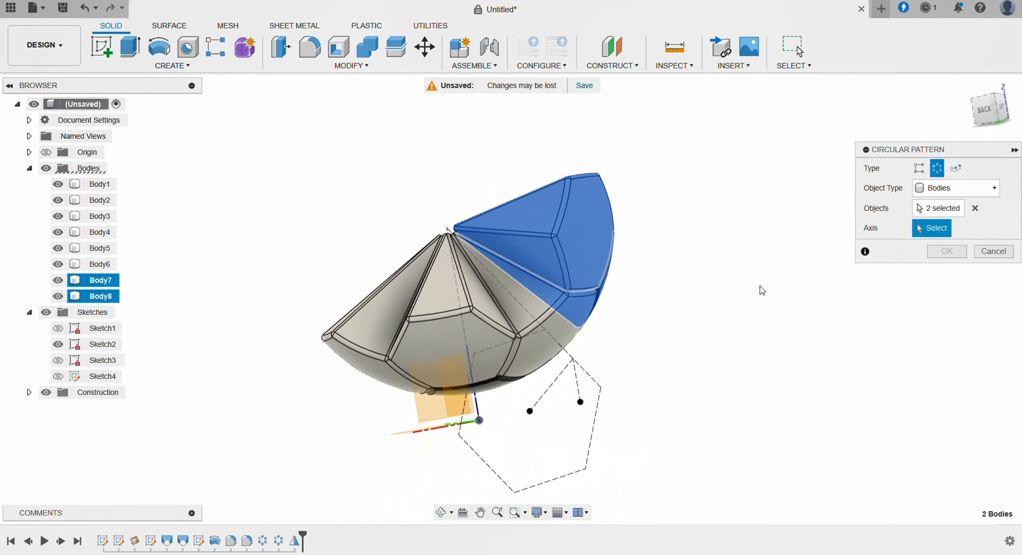
{"action": "left_click", "coordinate": [476, 400]}
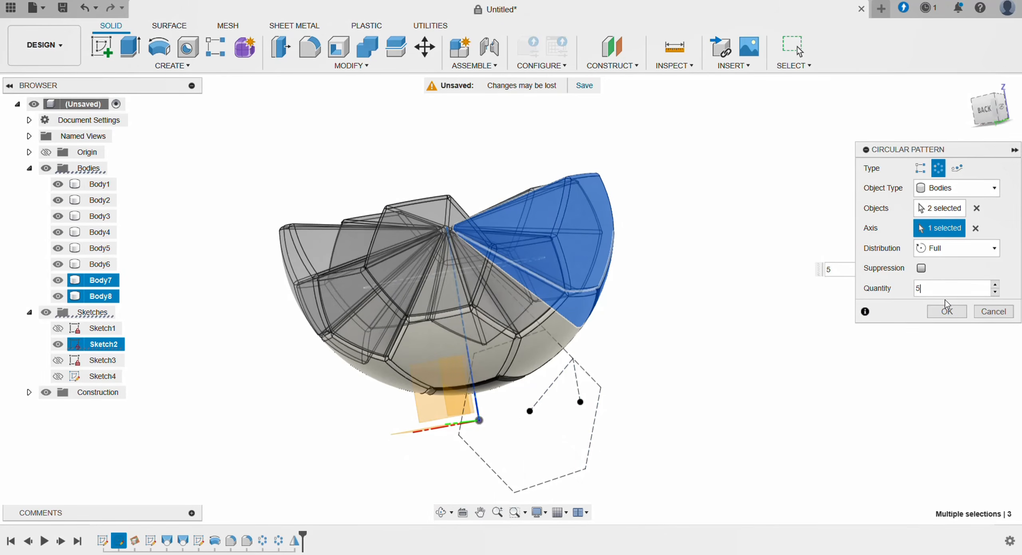
{"action": "left_click", "coordinate": [935, 315]}
{"action": "left_click_drag", "start_coordinate": [690, 244], "coordinate": [691, 215]}
{"action": "key", "text": "Escape"}
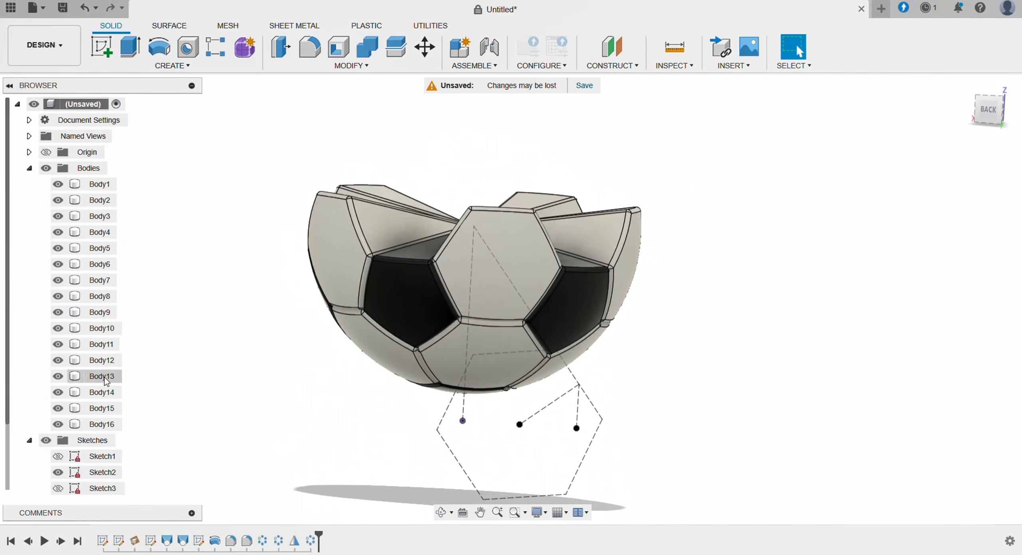
Show Sketch4 with its circles and the straight line through the ball's centre.
{"action": "left_click", "coordinate": [60, 473]}
{"action": "scroll", "coordinate": [216, 412], "scroll_direction": "down", "scroll_amount": 3}
{"action": "mouse_move", "coordinate": [224, 441]}
{"action": "middle_mouse_down", "text": "shift"}
{"action": "mouse_move", "coordinate": [230, 454]}
{"action": "mouse_move", "coordinate": [217, 425]}
{"action": "middle_mouse_up", "text": "shift"}
{"action": "left_click", "coordinate": [58, 473]}
{"action": "scroll", "coordinate": [65, 476], "scroll_direction": "down", "scroll_amount": 1}
{"action": "scroll", "coordinate": [64, 475], "scroll_direction": "down", "scroll_amount": 1}
{"action": "left_click", "coordinate": [61, 475]}
{"action": "scroll", "coordinate": [216, 215], "scroll_direction": "up", "scroll_amount": 2}
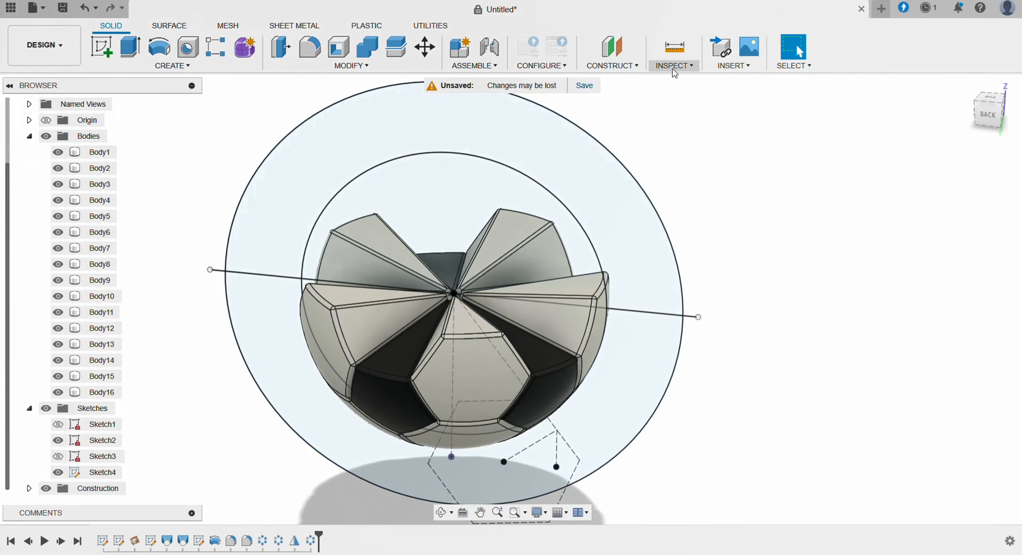
Create a construction plane at a 0° angle through Sketch4's straight line, and hide Sketch2 and Sketch4.
{"action": "left_click", "coordinate": [623, 65]}
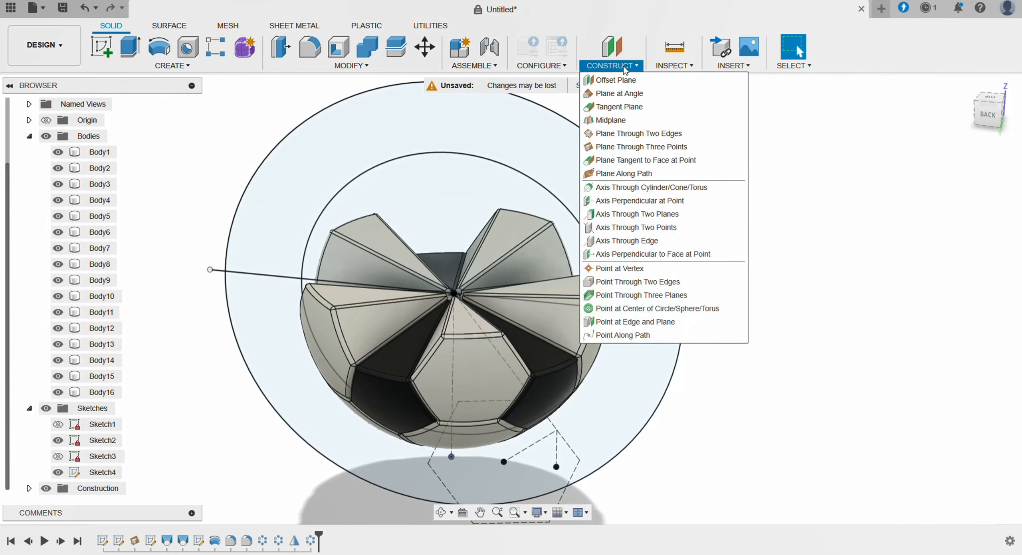
{"action": "left_click", "coordinate": [632, 95]}
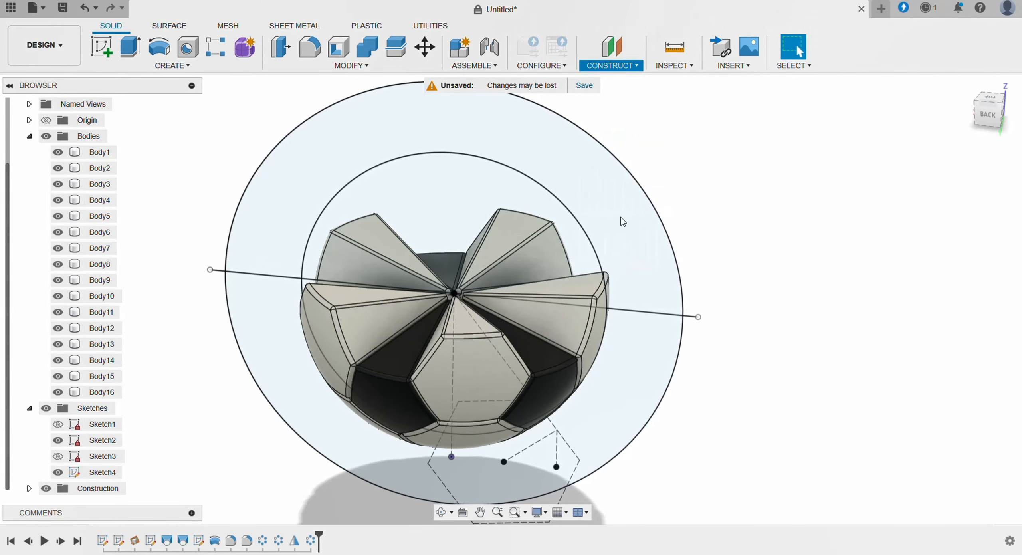
{"action": "left_click", "coordinate": [626, 312]}
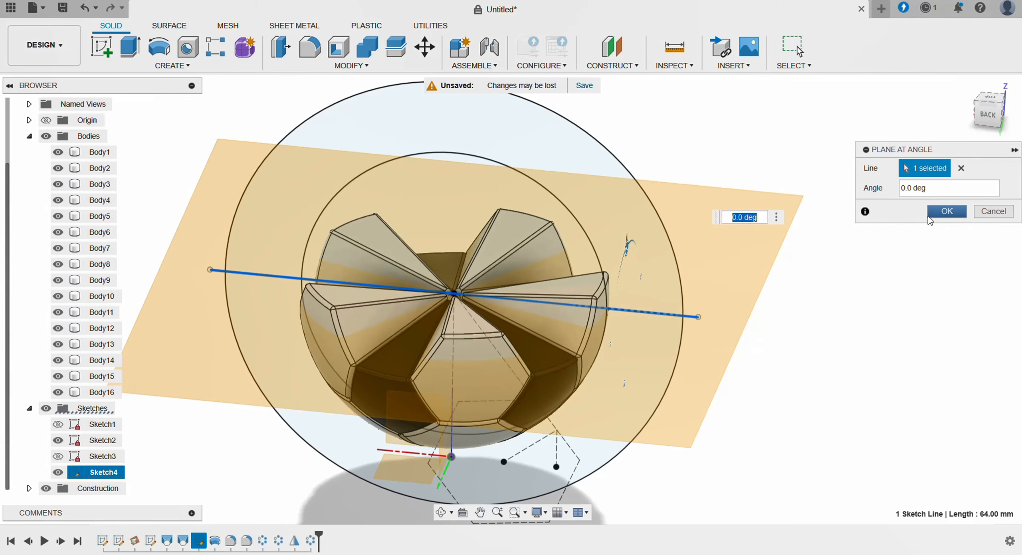
{"action": "left_click", "coordinate": [939, 214]}
{"action": "middle_click_drag", "start_coordinate": [797, 256], "coordinate": [812, 269], "text": "shift"}
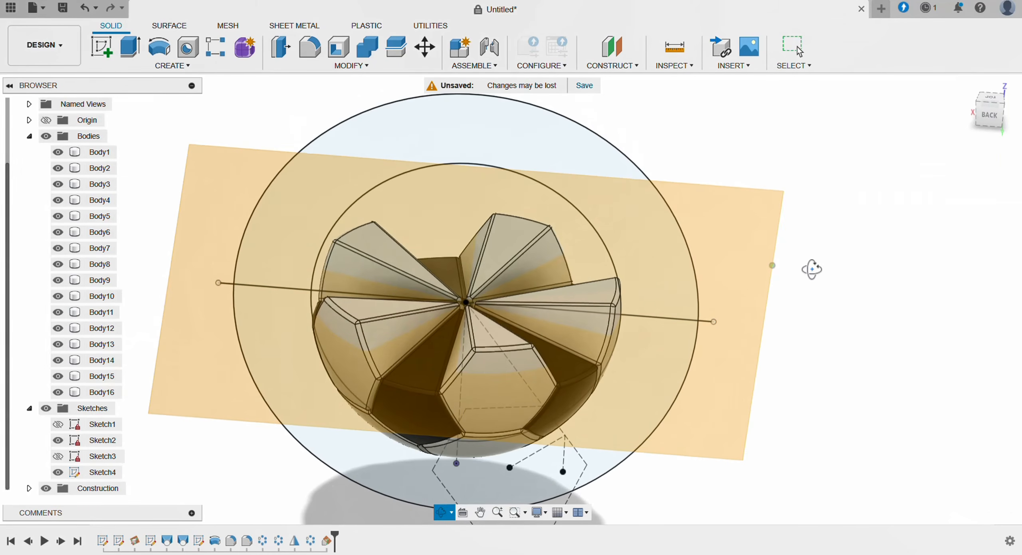
{"action": "left_click", "coordinate": [58, 440]}
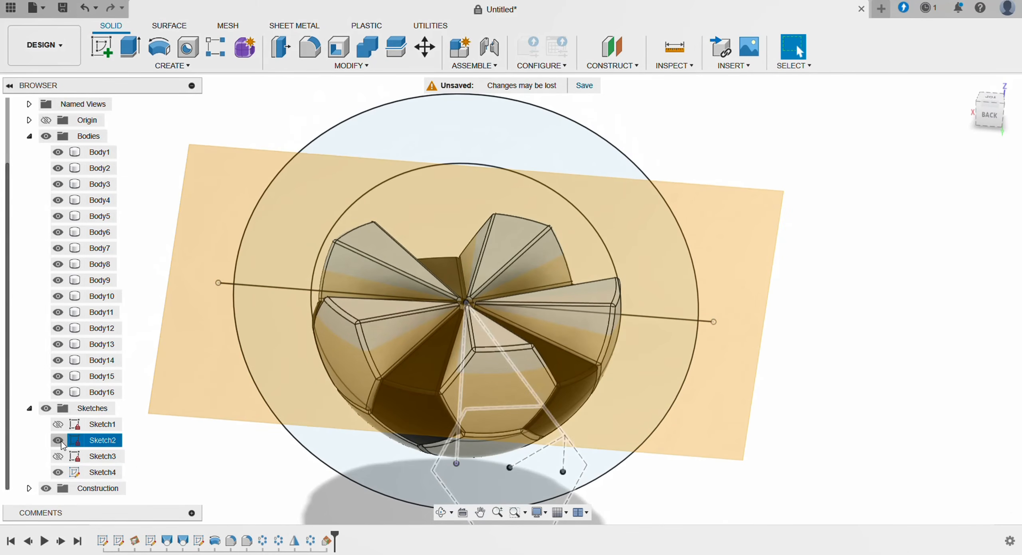
{"action": "left_click", "coordinate": [60, 473]}
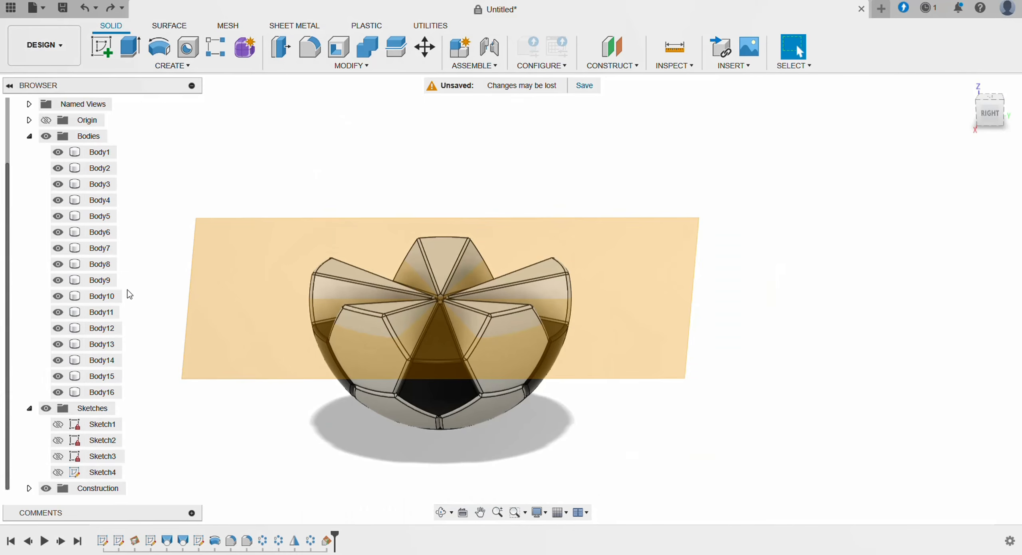
Mirror Body1 to Body16 across the new horizontal construction plane as new bodies.
{"action": "left_click", "coordinate": [113, 153]}
{"action": "left_click", "coordinate": [110, 394], "text": "shift"}
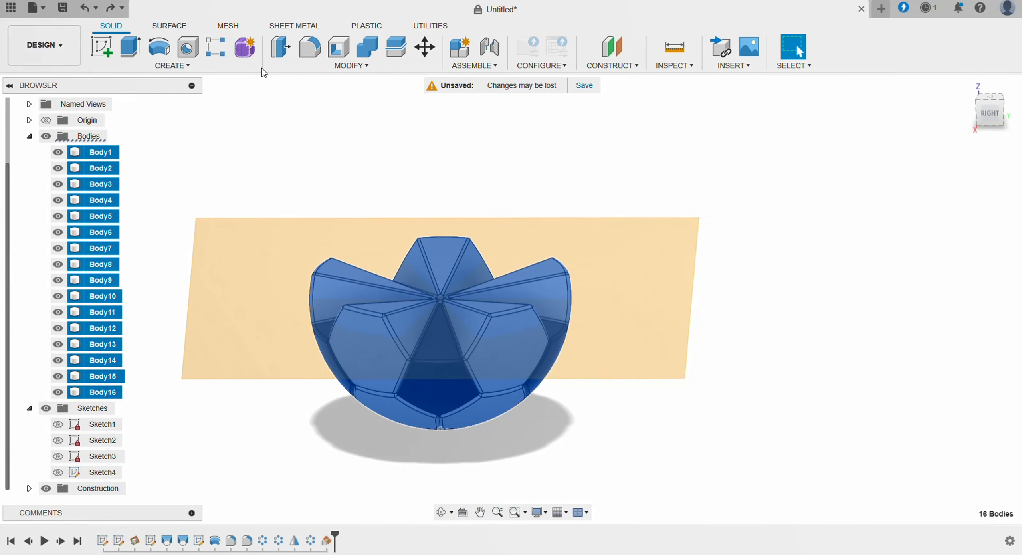
{"action": "left_click", "coordinate": [218, 66]}
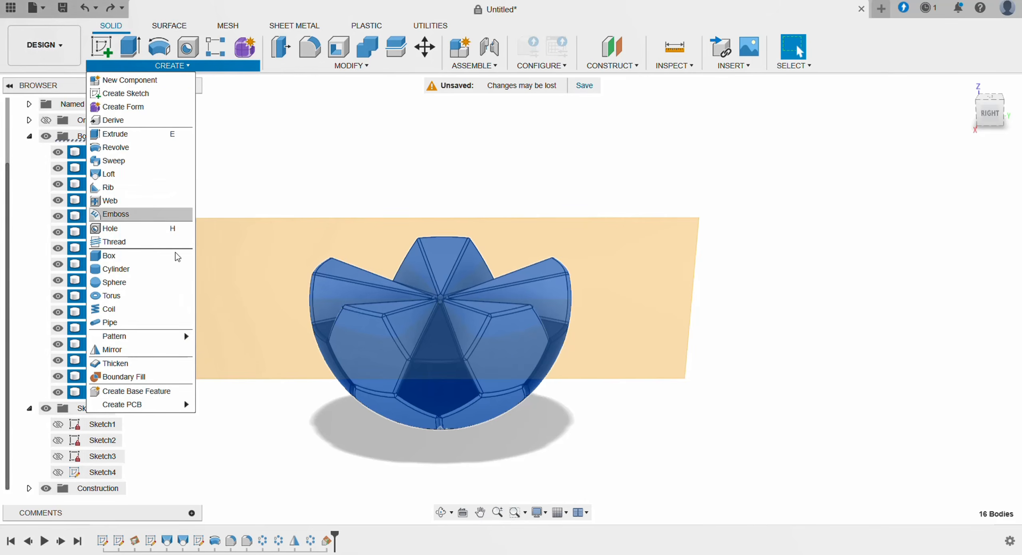
{"action": "left_click", "coordinate": [156, 351]}
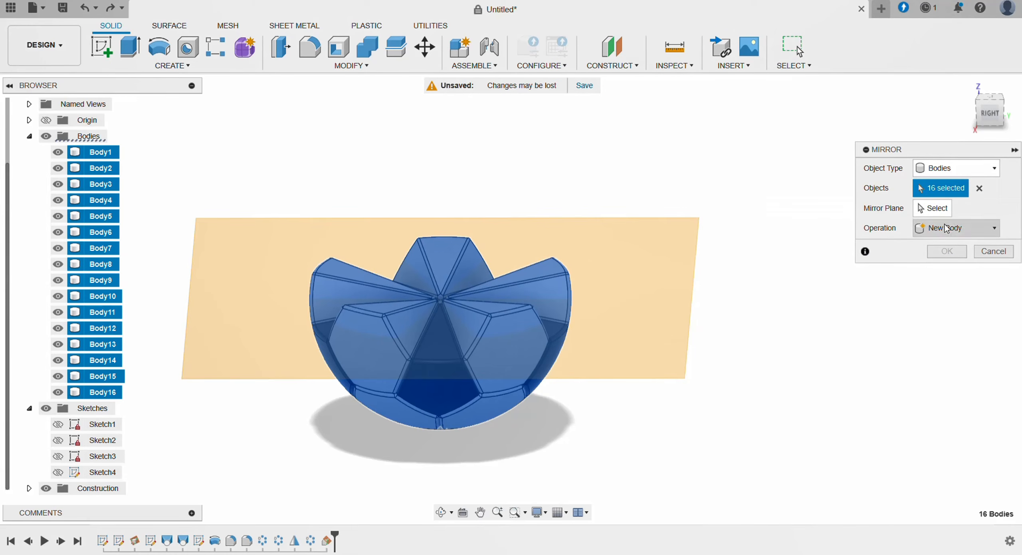
{"action": "left_click", "coordinate": [682, 293]}
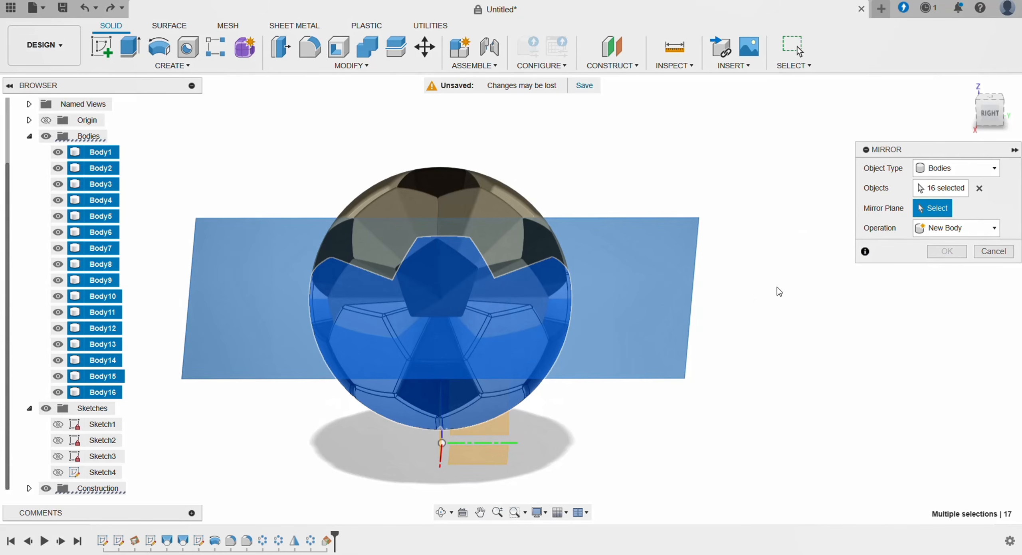
{"action": "left_click", "coordinate": [948, 227]}
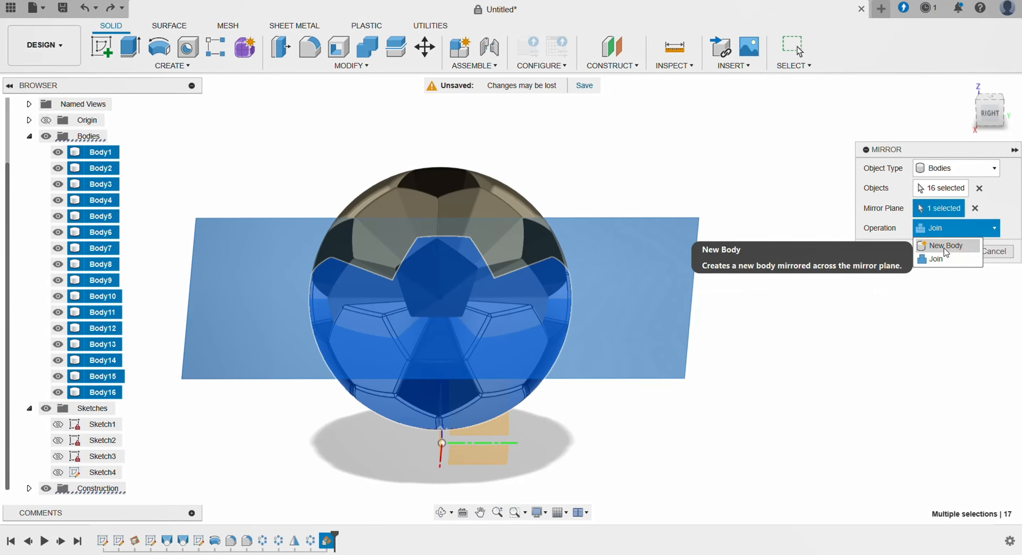
{"action": "left_click", "coordinate": [944, 246]}
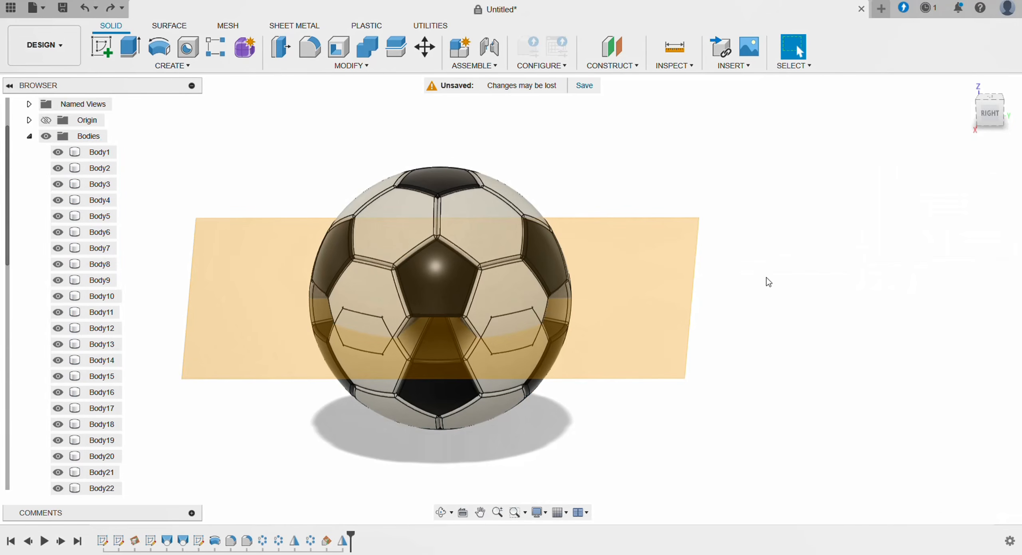
Show Sketch2 and rotate the mirrored bodies, Body17 to Body32, by 36° about its vertical line without creating a copy.
{"action": "middle_click_drag", "start_coordinate": [787, 285], "coordinate": [806, 266], "text": "shift"}
{"action": "scroll", "coordinate": [115, 377], "scroll_direction": "down", "scroll_amount": 2}
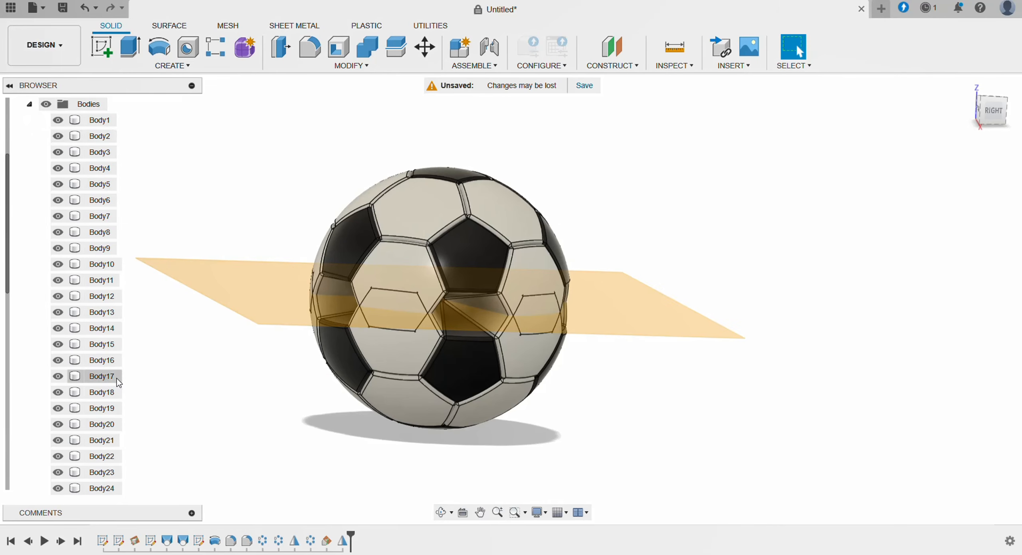
{"action": "left_click", "coordinate": [105, 378]}
{"action": "scroll", "coordinate": [107, 399], "scroll_direction": "down", "scroll_amount": 10}
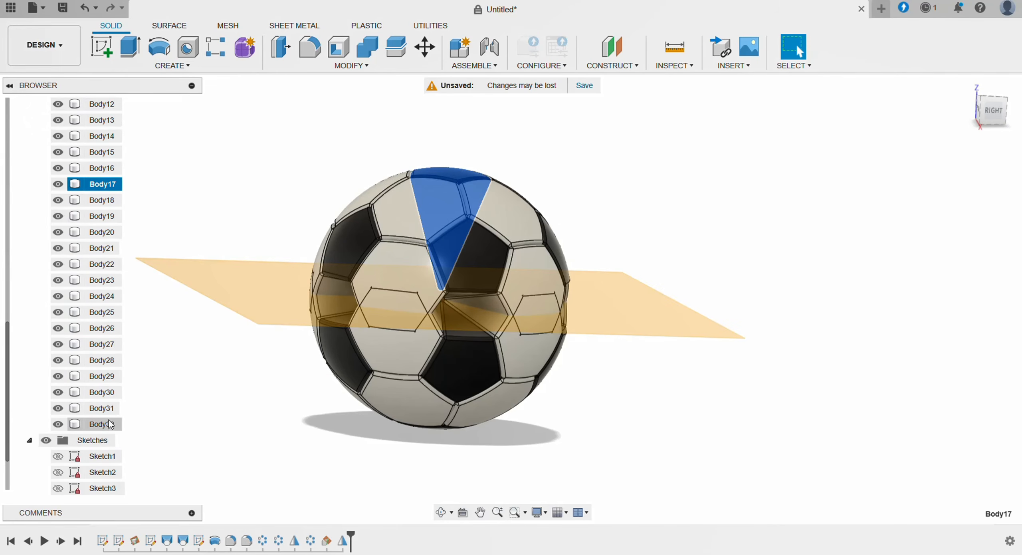
{"action": "left_click", "coordinate": [105, 424], "text": "shift"}
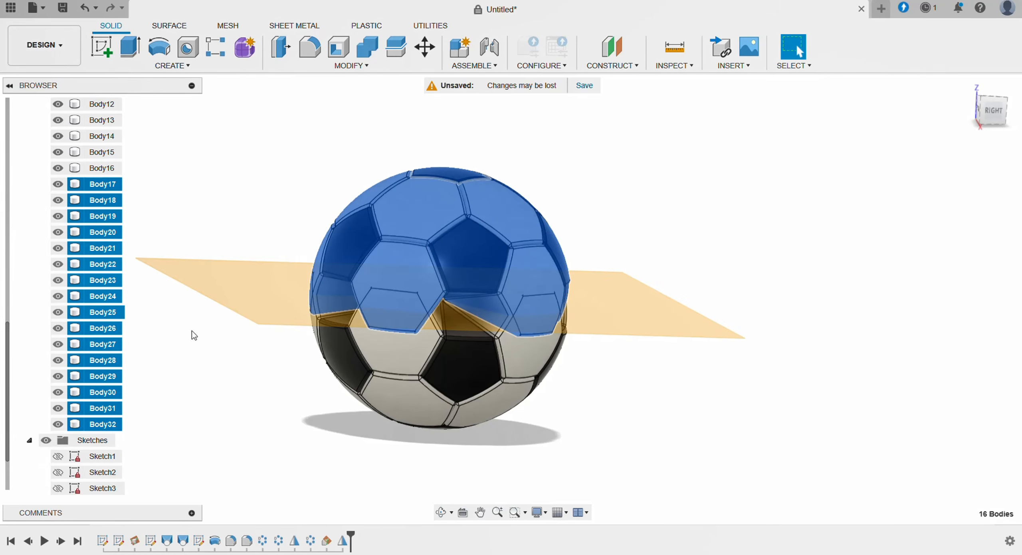
{"action": "left_click", "coordinate": [350, 68]}
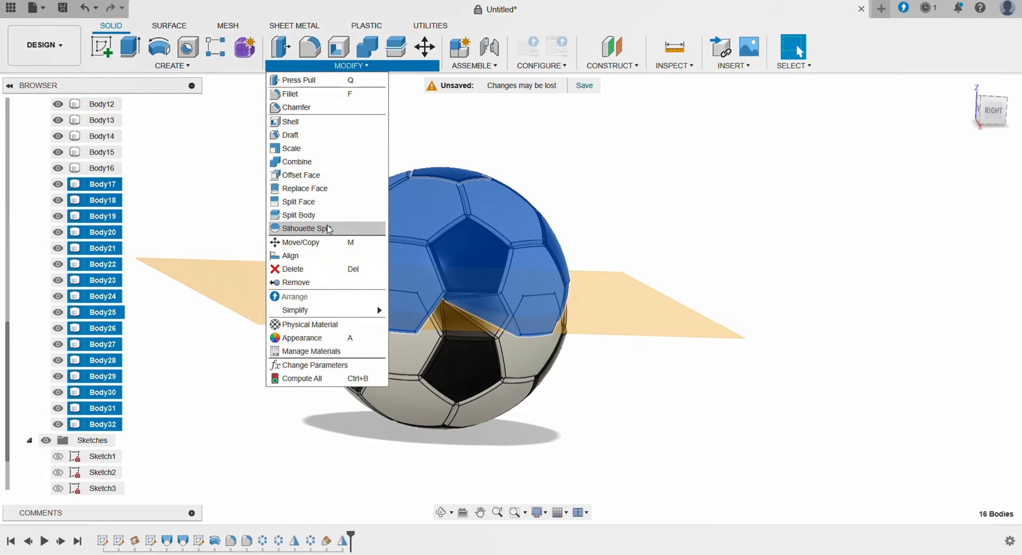
{"action": "left_click", "coordinate": [304, 242]}
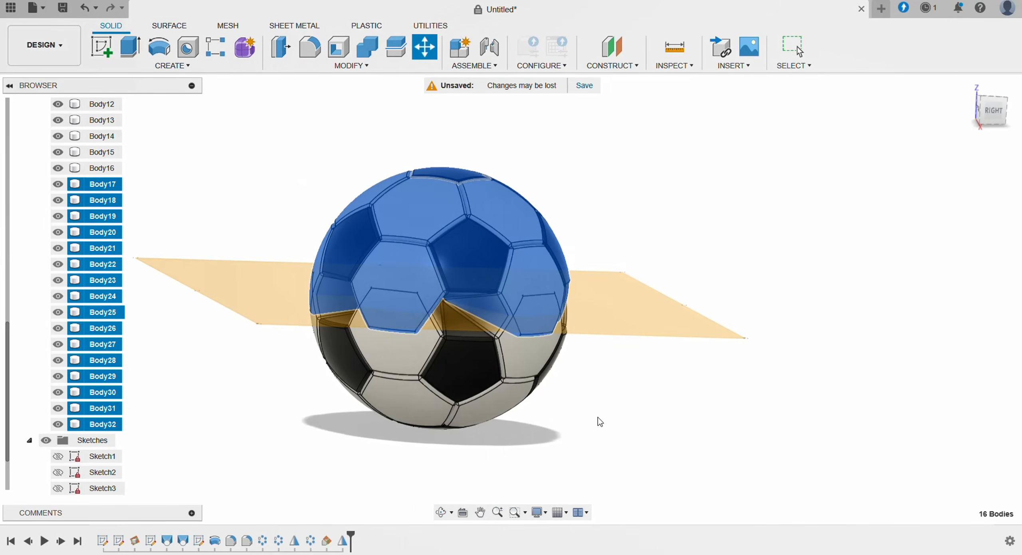
{"action": "middle_click_drag", "start_coordinate": [583, 426], "coordinate": [509, 450], "text": "shift"}
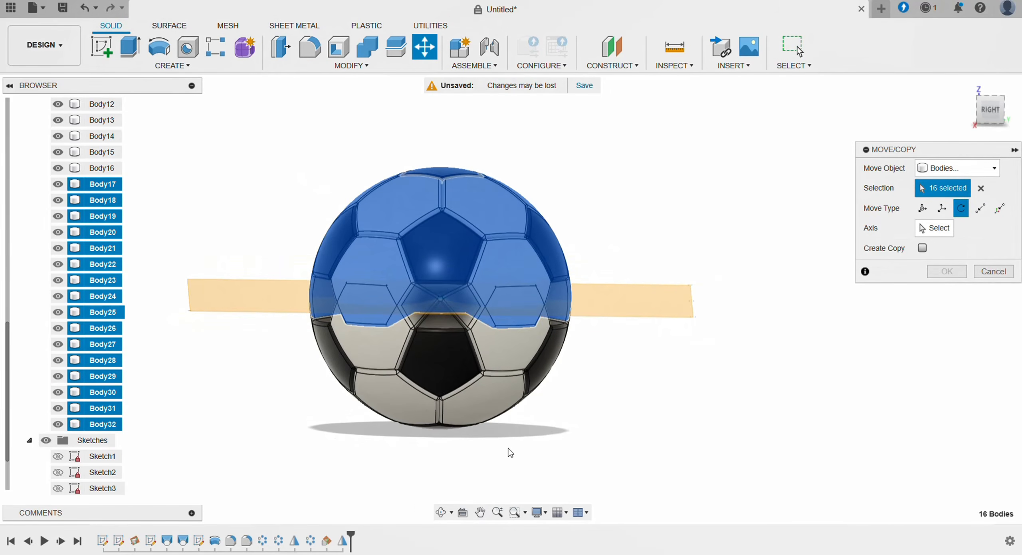
{"action": "left_click", "coordinate": [58, 473]}
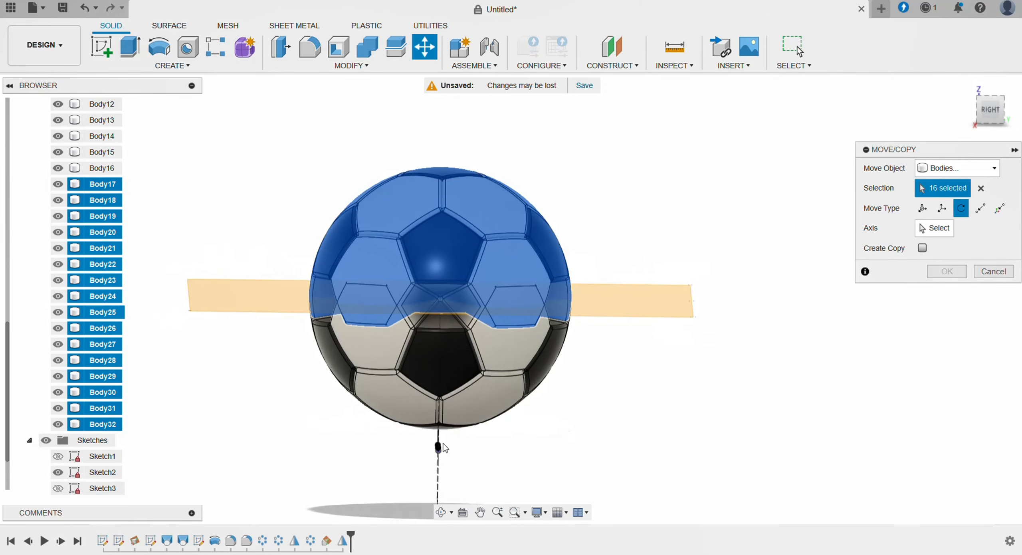
{"action": "middle_click_drag", "start_coordinate": [506, 442], "coordinate": [557, 422], "text": "shift"}
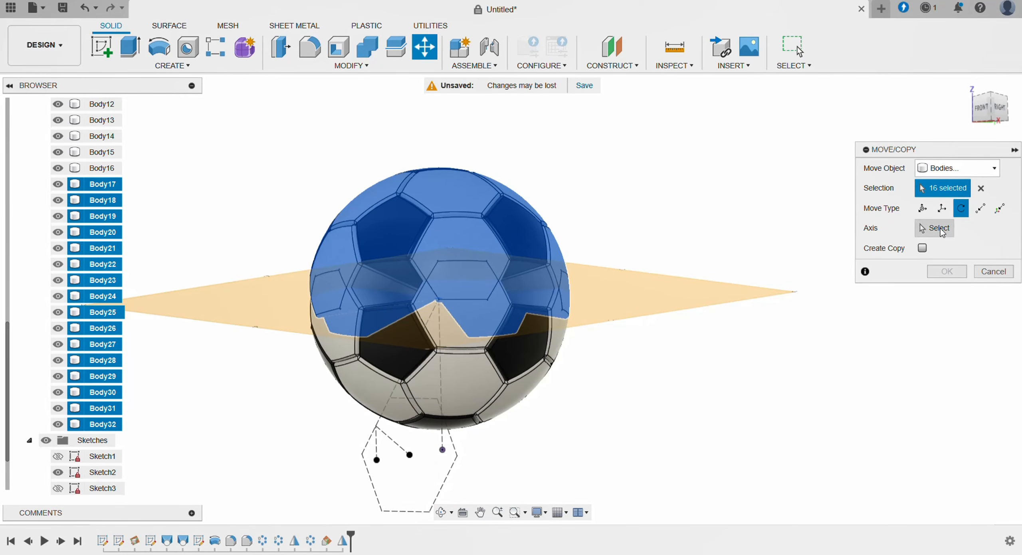
{"action": "left_click", "coordinate": [443, 448]}
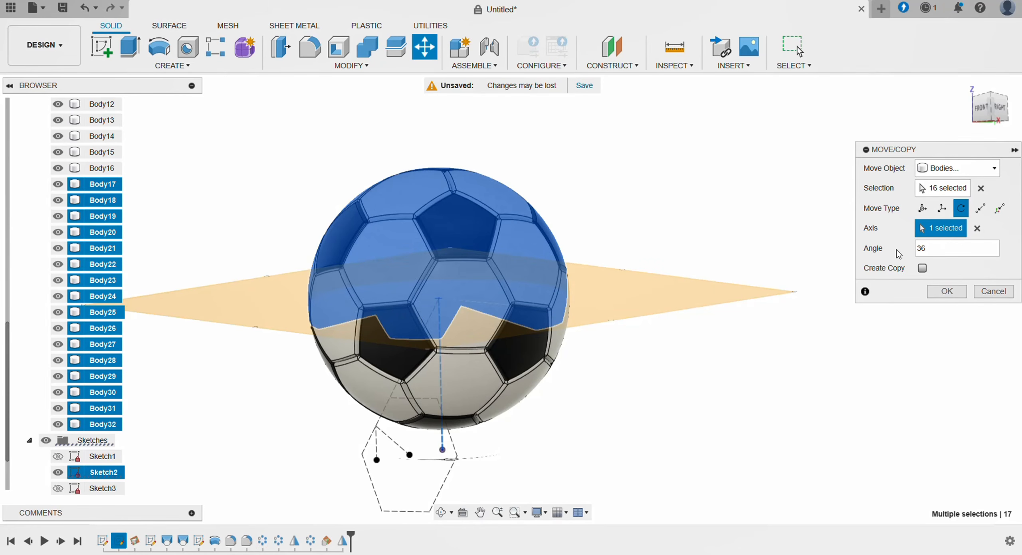
{"action": "middle_click_drag", "start_coordinate": [703, 334], "coordinate": [672, 313], "text": "shift"}
{"action": "key", "text": "Return"}
Hide Sketch2 and the construction plane Plane2 so only the ball's bodies are displayed.
{"action": "middle_click_drag", "start_coordinate": [684, 221], "coordinate": [689, 246], "text": "shift"}
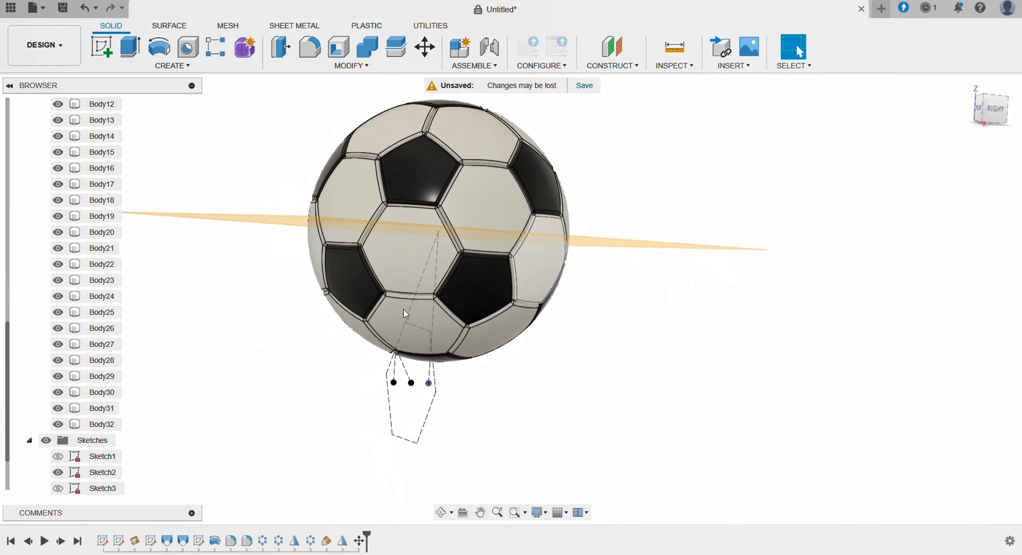
{"action": "left_click", "coordinate": [58, 472]}
{"action": "scroll", "coordinate": [237, 351], "scroll_direction": "down", "scroll_amount": 3}
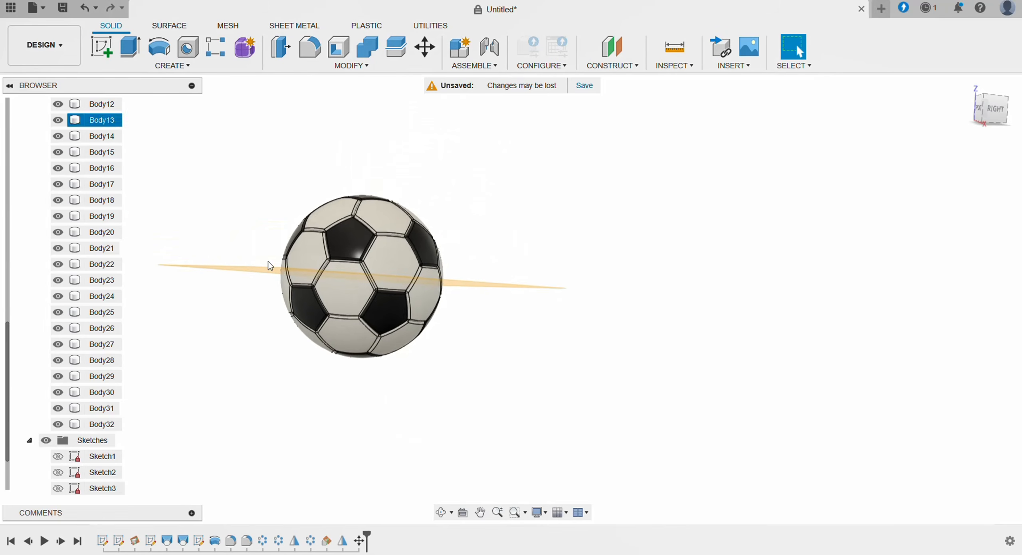
{"action": "scroll", "coordinate": [265, 250], "scroll_direction": "up", "scroll_amount": 3}
{"action": "middle_click_drag", "start_coordinate": [262, 246], "coordinate": [288, 271], "text": "shift"}
{"action": "scroll", "coordinate": [81, 278], "scroll_direction": "up", "scroll_amount": 3}
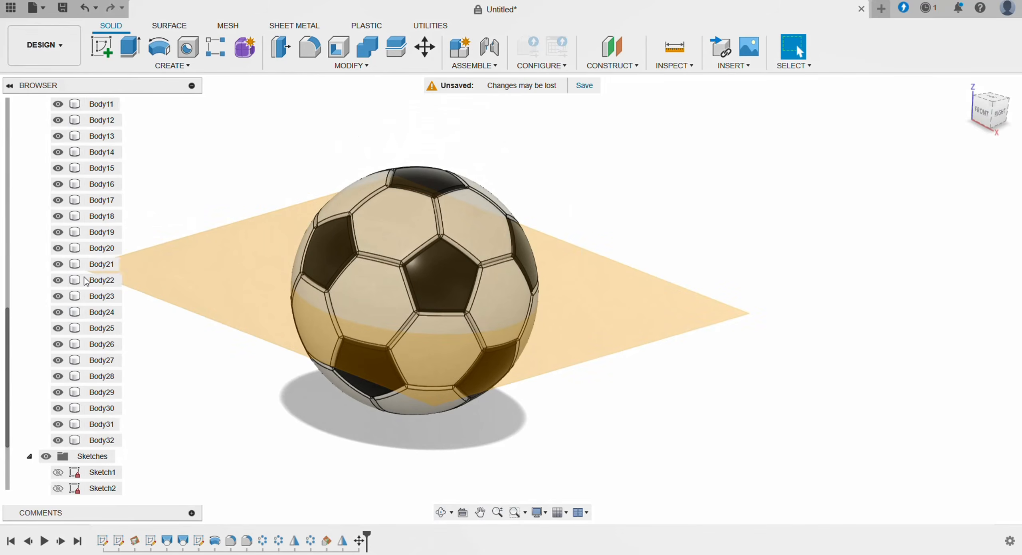
{"action": "scroll", "coordinate": [81, 278], "scroll_direction": "up", "scroll_amount": 9}
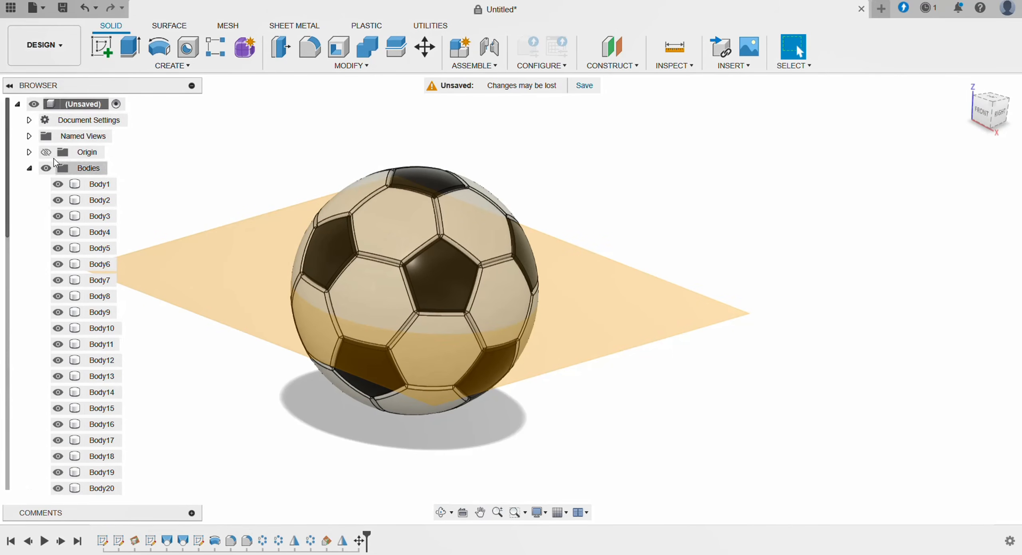
{"action": "left_click", "coordinate": [30, 168]}
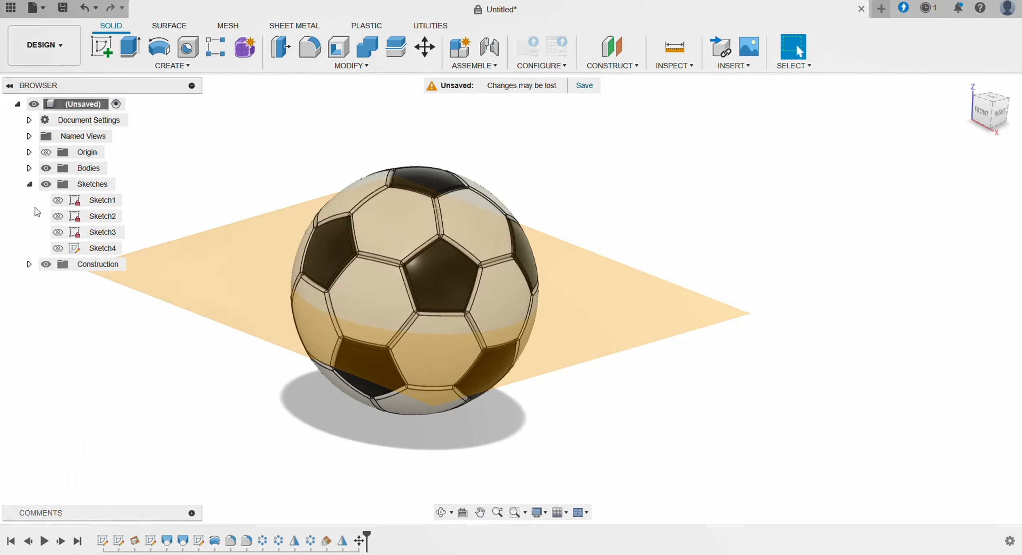
{"action": "left_click", "coordinate": [30, 264]}
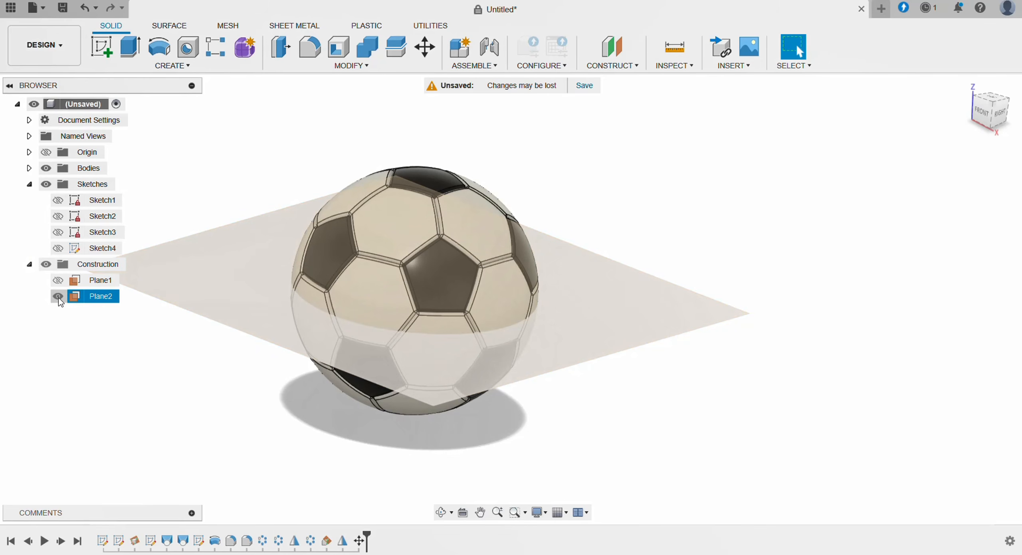
{"action": "left_click", "coordinate": [58, 296]}
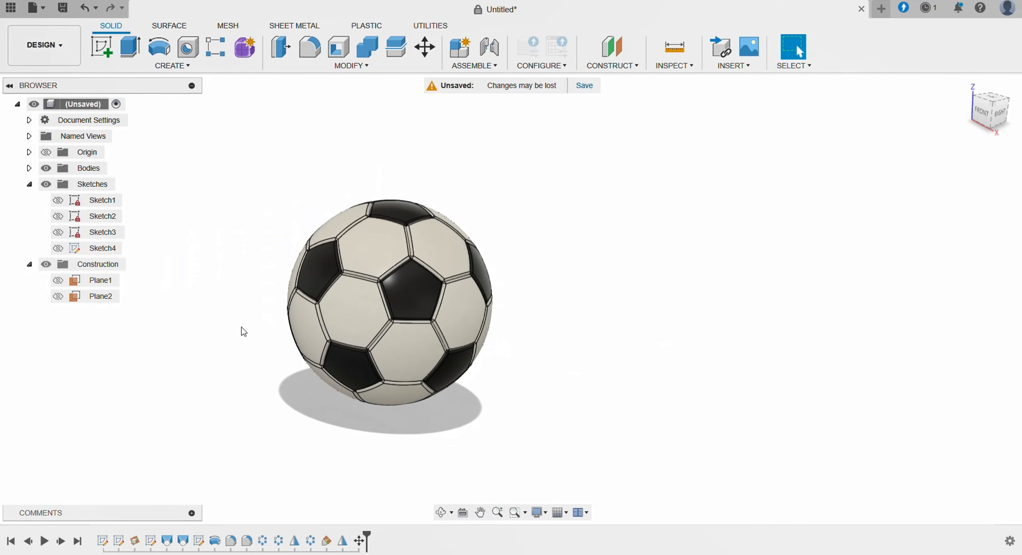
Examine the completed ball from several sides using Free Orbit.
{"action": "scroll", "coordinate": [242, 332], "scroll_direction": "up", "scroll_amount": 5}
{"action": "middle_click_drag", "start_coordinate": [364, 359], "coordinate": [187, 371], "text": "shift"}
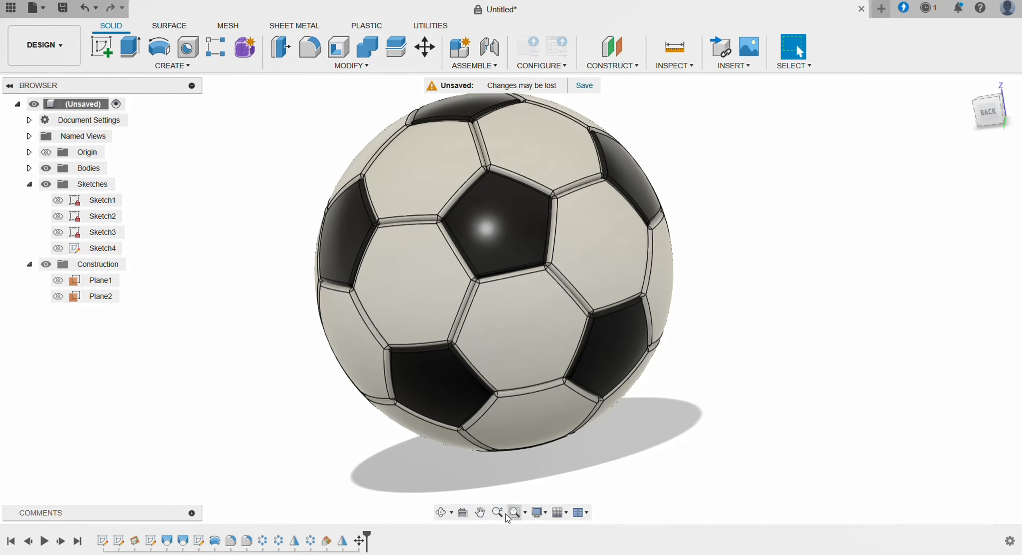
{"action": "left_click", "coordinate": [451, 513]}
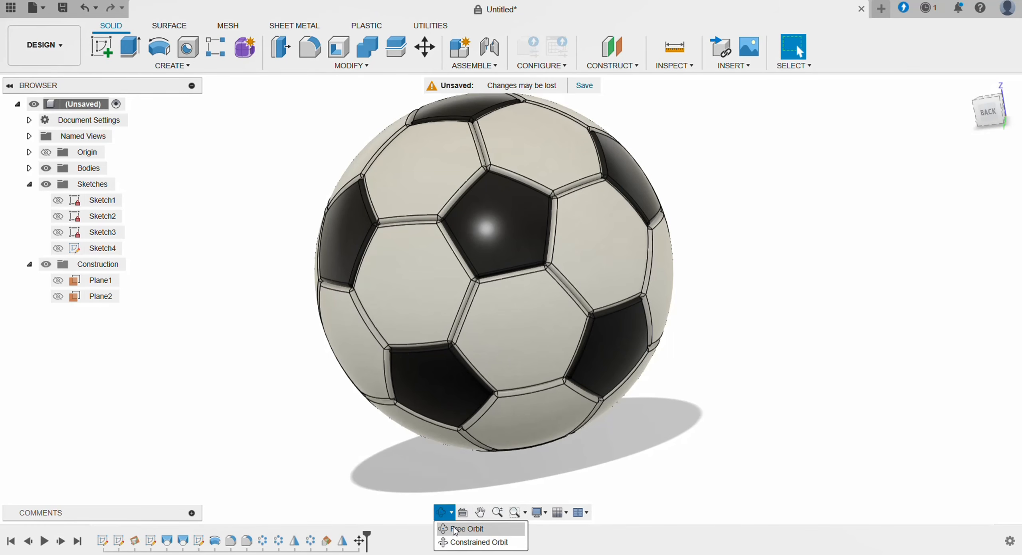
{"action": "left_click", "coordinate": [482, 529]}
{"action": "left_click_drag", "start_coordinate": [561, 478], "coordinate": [433, 527]}
{"action": "left_click_drag", "start_coordinate": [642, 289], "coordinate": [744, 371]}
{"action": "key", "text": "Escape"}
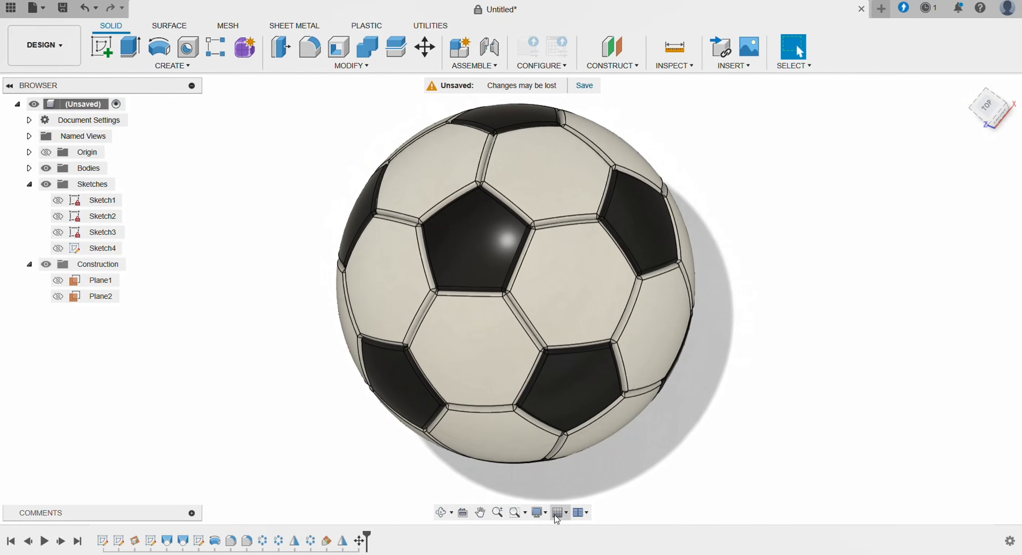
Set the visual style to Shaded and view the ball from another side.
{"action": "left_click", "coordinate": [540, 512]}
{"action": "mouse_move", "coordinate": [629, 415]}
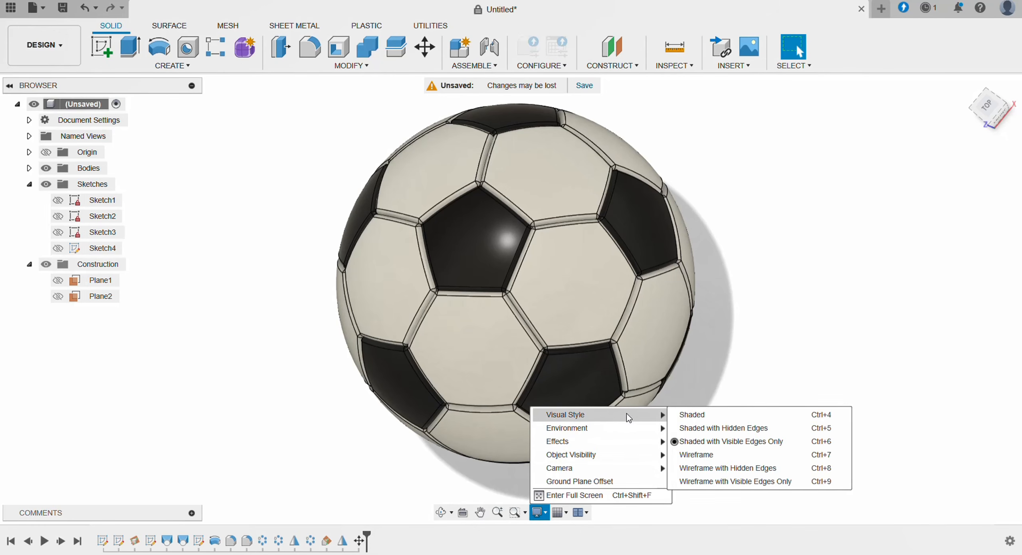
{"action": "left_click", "coordinate": [684, 416]}
{"action": "key", "text": "F4"}
{"action": "mouse_move", "coordinate": [680, 402]}
{"action": "left_mouse_down"}
{"action": "mouse_move", "coordinate": [763, 429]}
{"action": "mouse_move", "coordinate": [780, 454]}
{"action": "mouse_move", "coordinate": [954, 469]}
{"action": "mouse_move", "coordinate": [819, 445]}
{"action": "left_mouse_up"}
{"action": "key", "text": "Escape"}
{"action": "middle_click_drag", "start_coordinate": [789, 282], "coordinate": [712, 379], "text": "shift"}
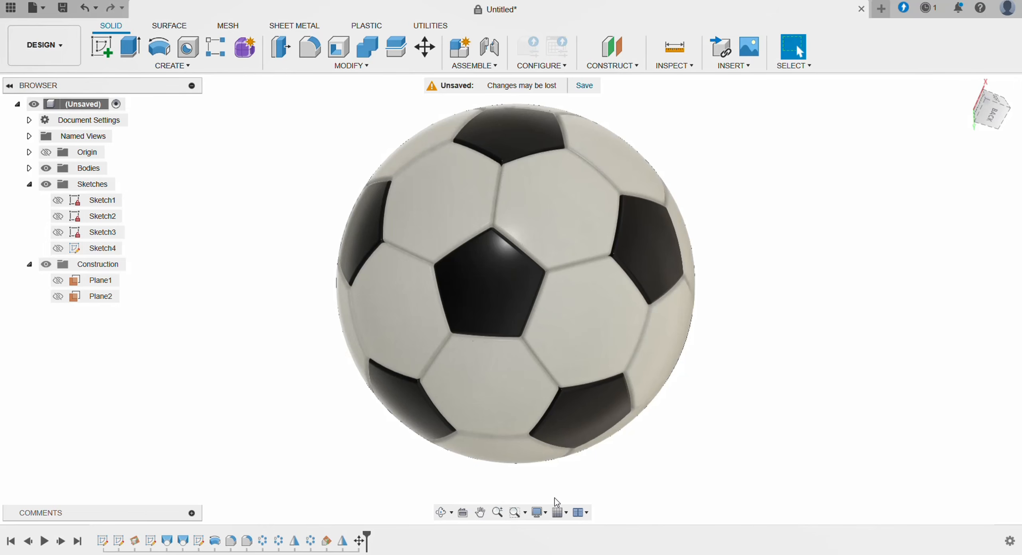
Change the display environment to Grey Room.
{"action": "left_click", "coordinate": [549, 518]}
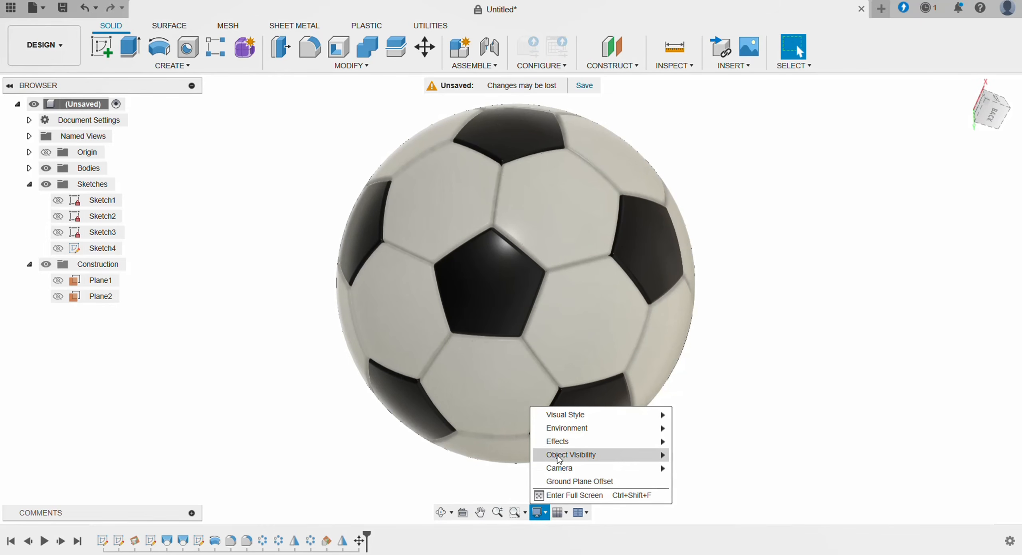
{"action": "mouse_move", "coordinate": [560, 458]}
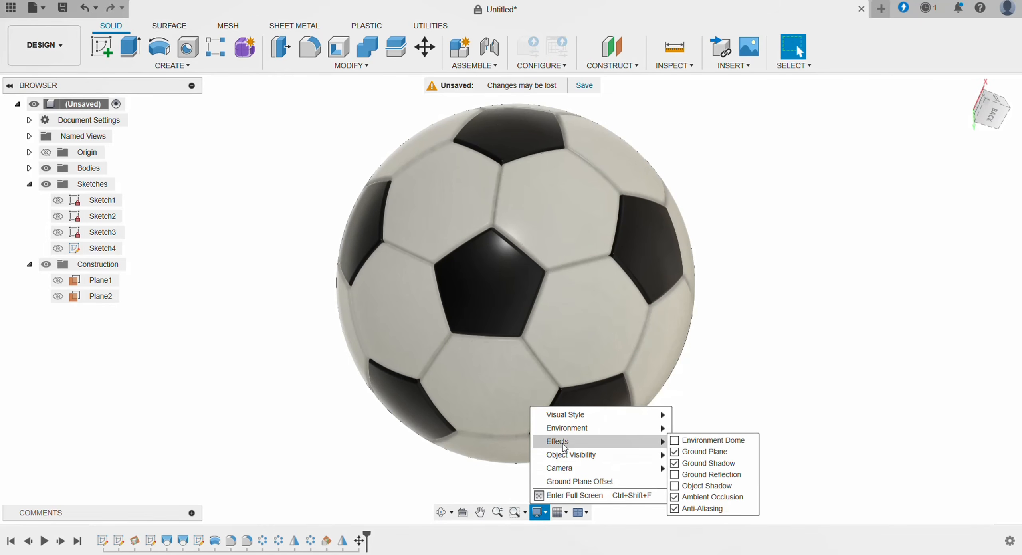
{"action": "mouse_move", "coordinate": [605, 429]}
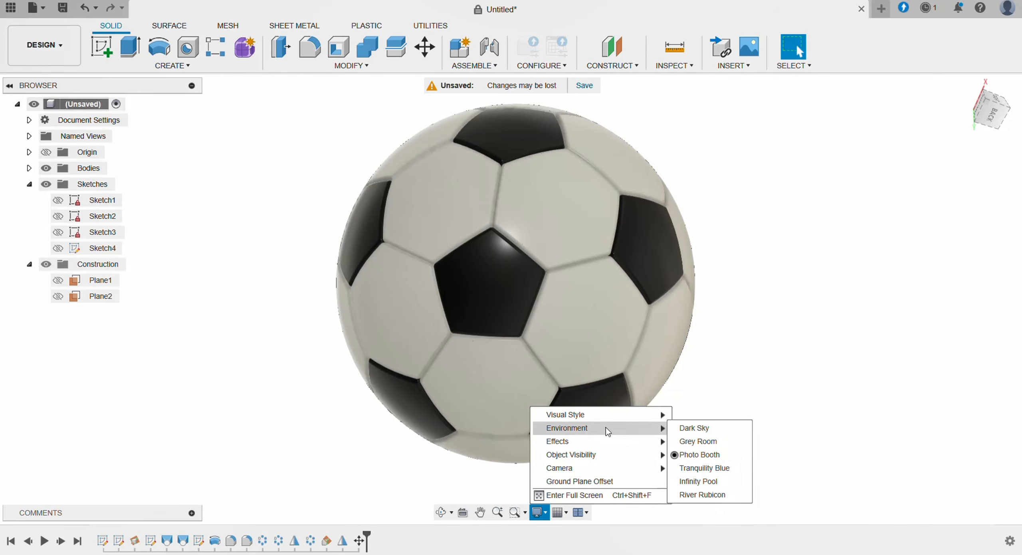
{"action": "left_click", "coordinate": [683, 442]}
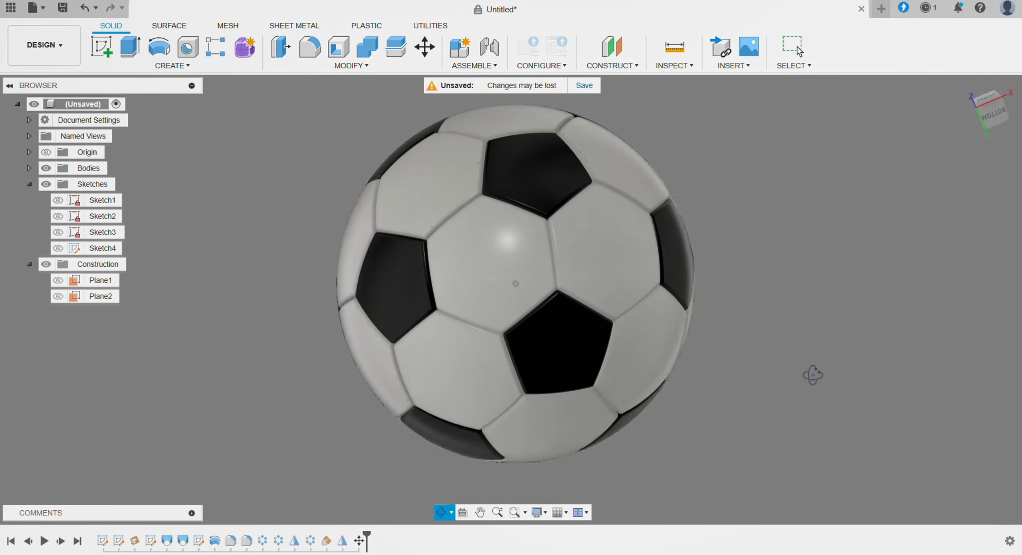